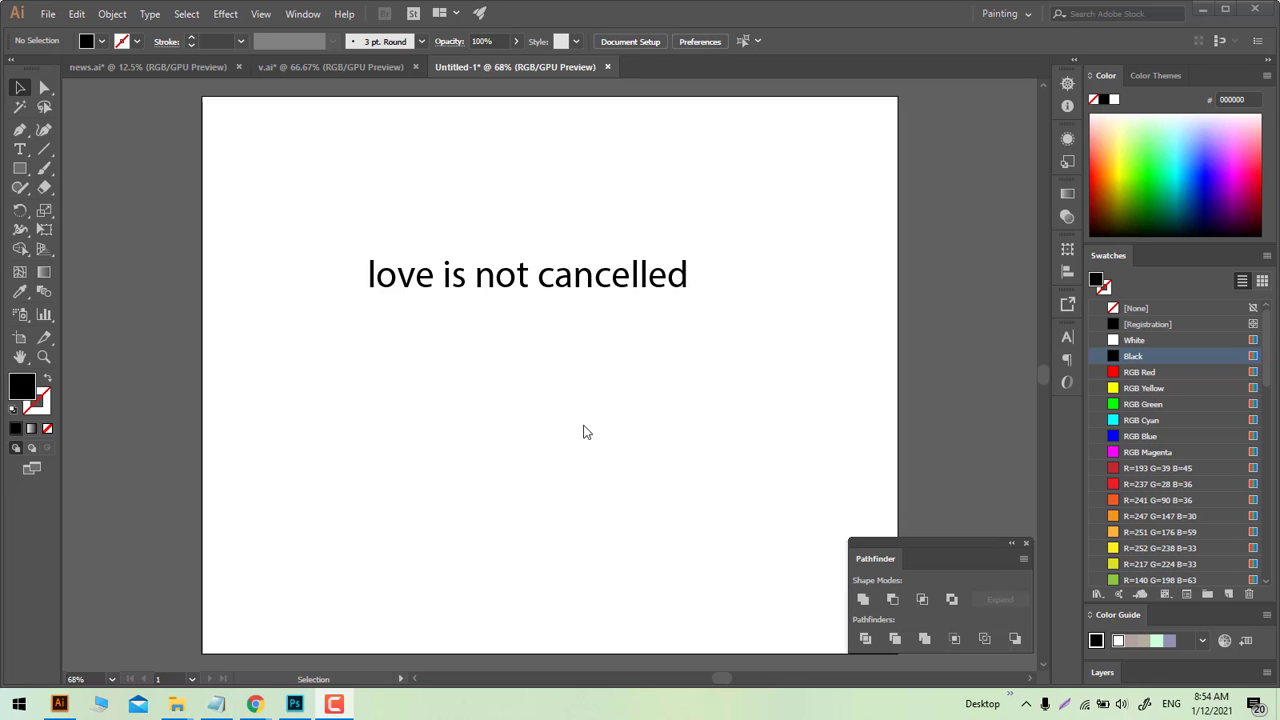
# Step: Drag the 'love is not cancelled' phrase up to near the top of the artboard
pyautogui.moveTo(552, 288); pyautogui.dragTo(551, 179)
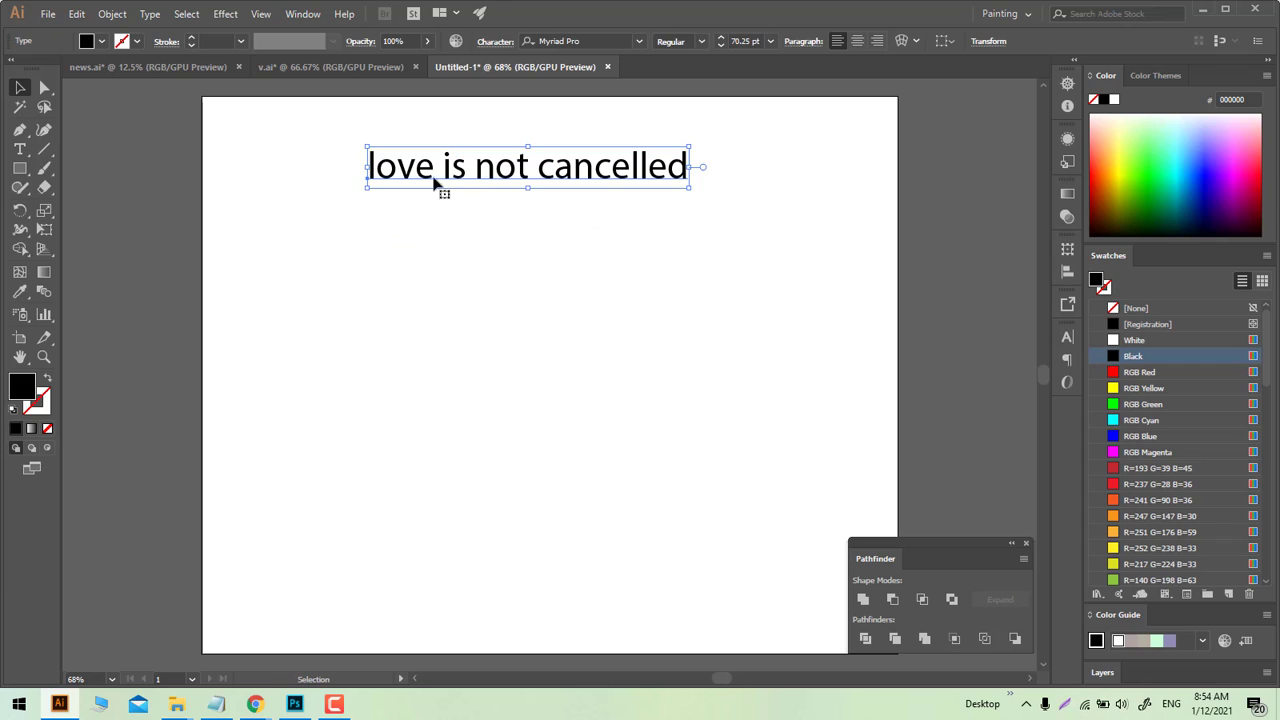
# Step: Copy the word 'love' and paste it as a separate line below the phrase
pyautogui.press('t')
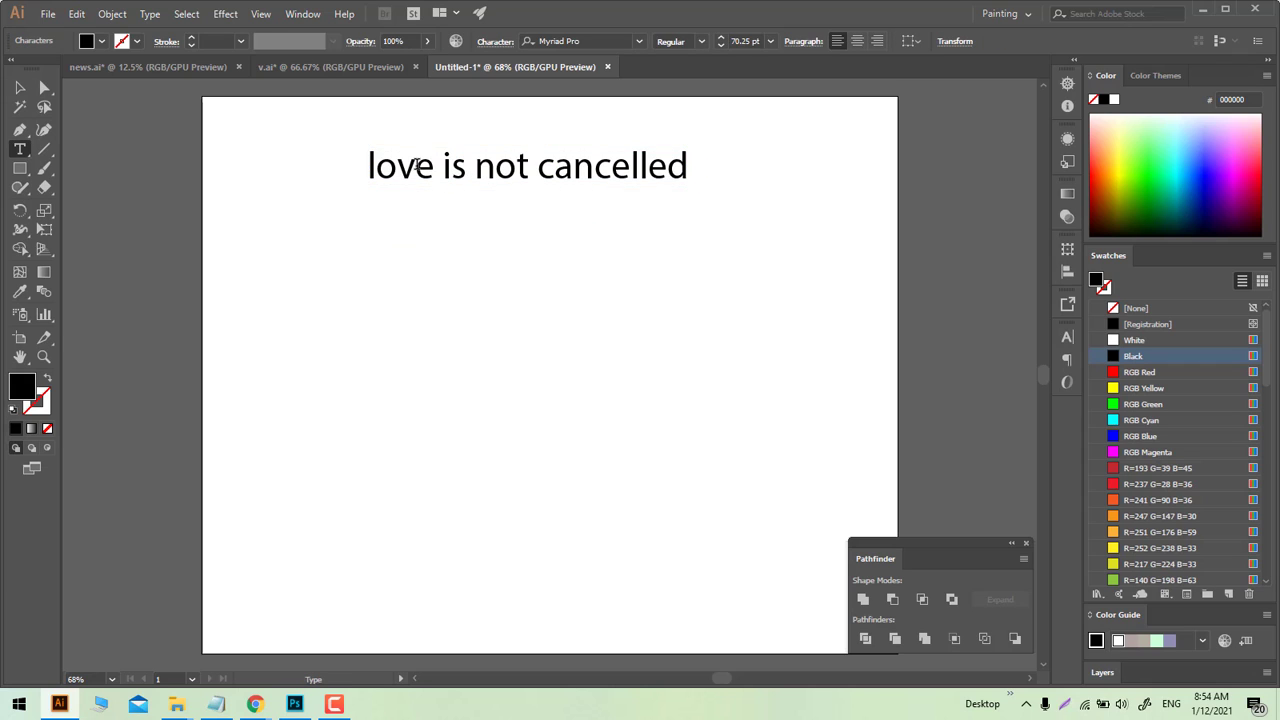
pyautogui.doubleClick(417, 165)
pyautogui.hotkey('ctrl', 'c')
pyautogui.press('Escape')
pyautogui.hotkey('ctrl', 'v')
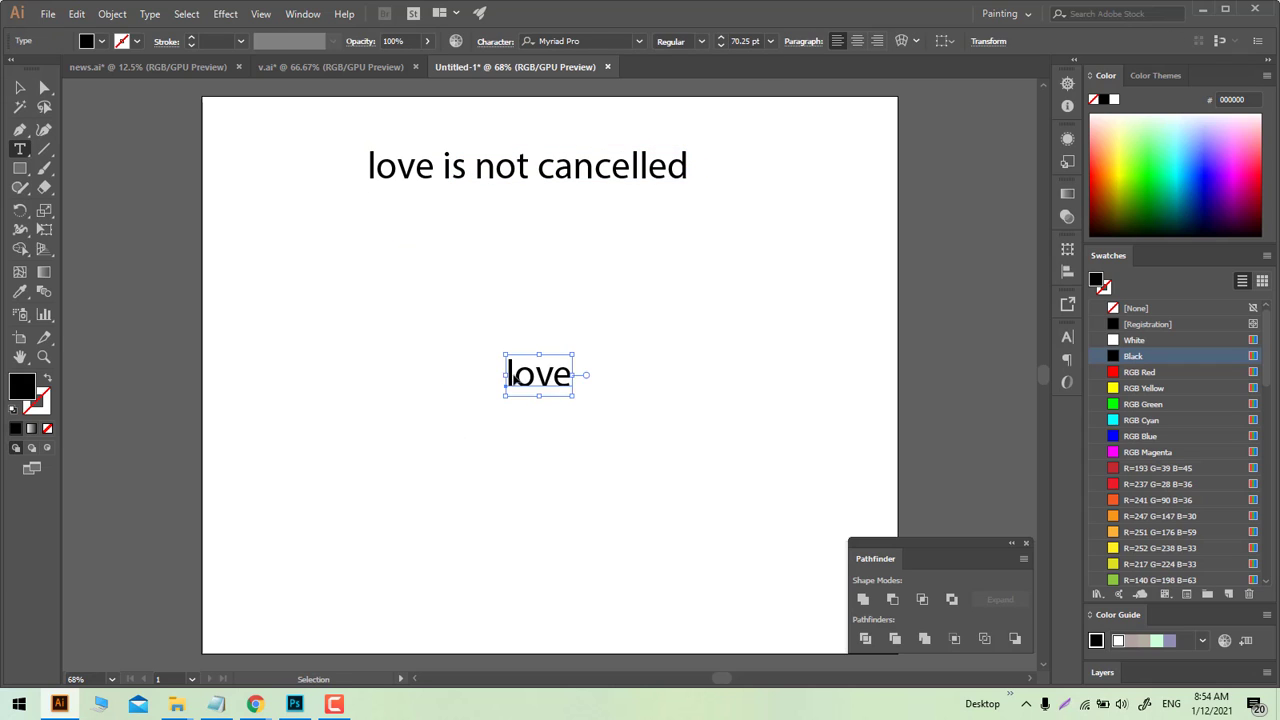
pyautogui.moveTo(510, 376); pyautogui.dragTo(417, 334)
# Step: Paste a copy of 'is not' as its own line under 'love'
pyautogui.moveTo(444, 165); pyautogui.dragTo(531, 165)
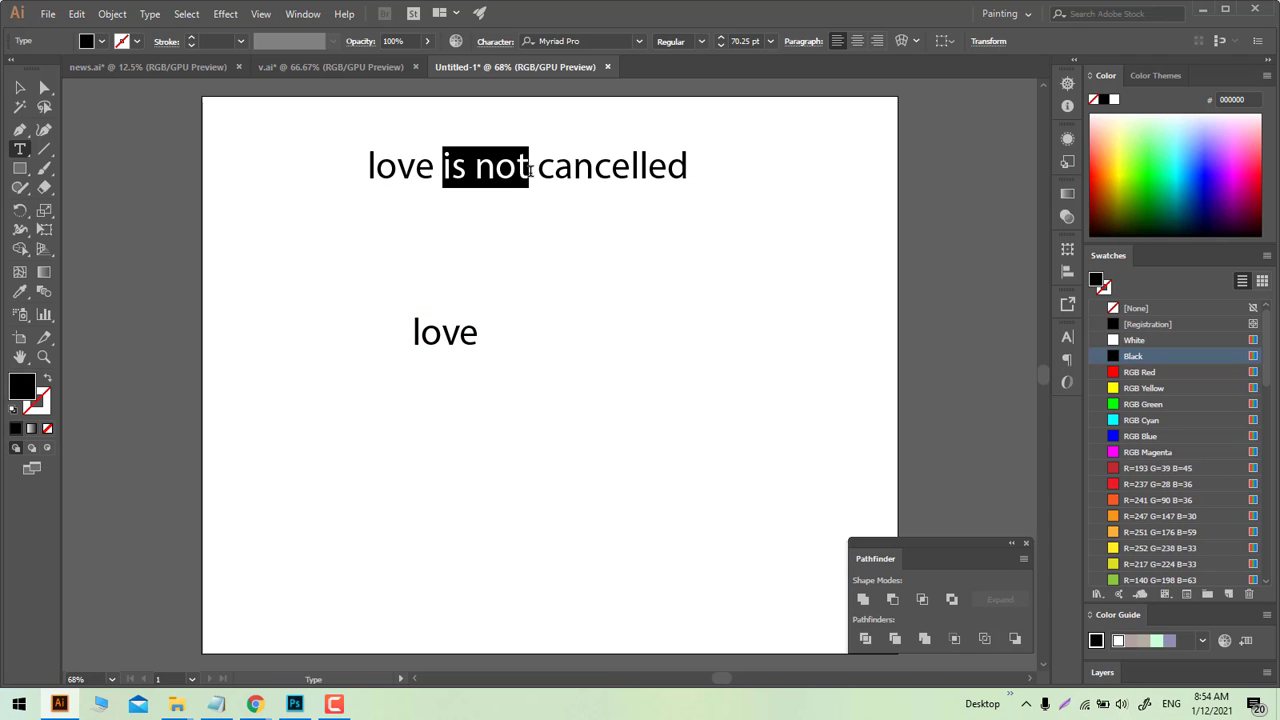
pyautogui.hotkey('ctrl', 'c')
pyautogui.press('Escape')
pyautogui.hotkey('ctrl', 'v')
pyautogui.moveTo(513, 401); pyautogui.dragTo(428, 403)
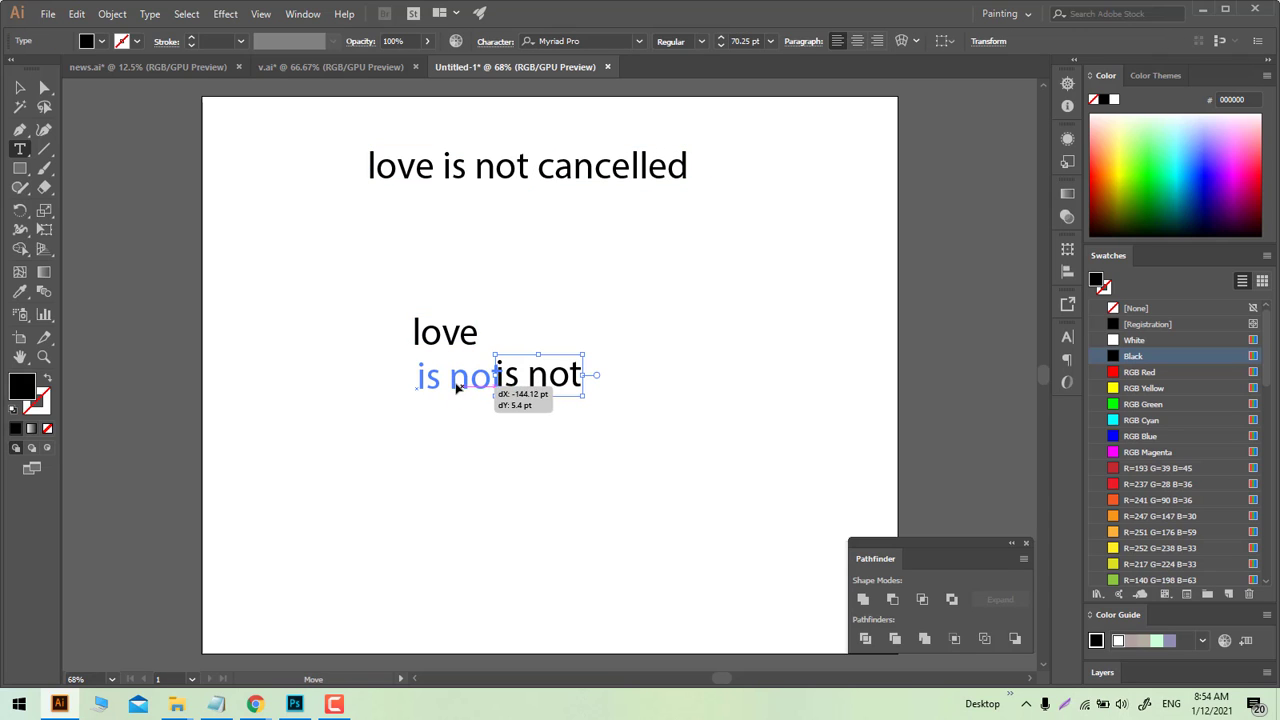
# Step: Paste 'cancelled' beneath 'is not' and select all three stacked lines
pyautogui.moveTo(538, 165); pyautogui.dragTo(760, 212)
pyautogui.hotkey('ctrl', 'c')
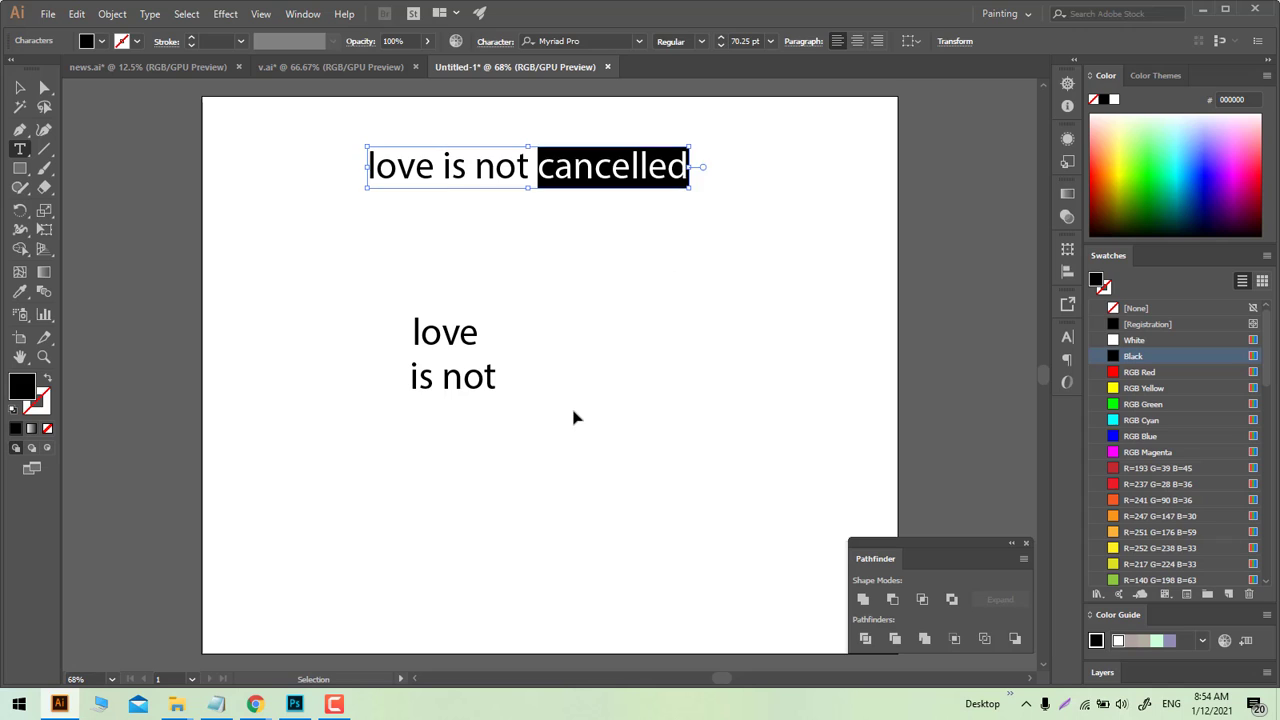
pyautogui.press('Escape')
pyautogui.hotkey('ctrl', 'v')
pyautogui.moveTo(585, 360); pyautogui.dragTo(518, 402)
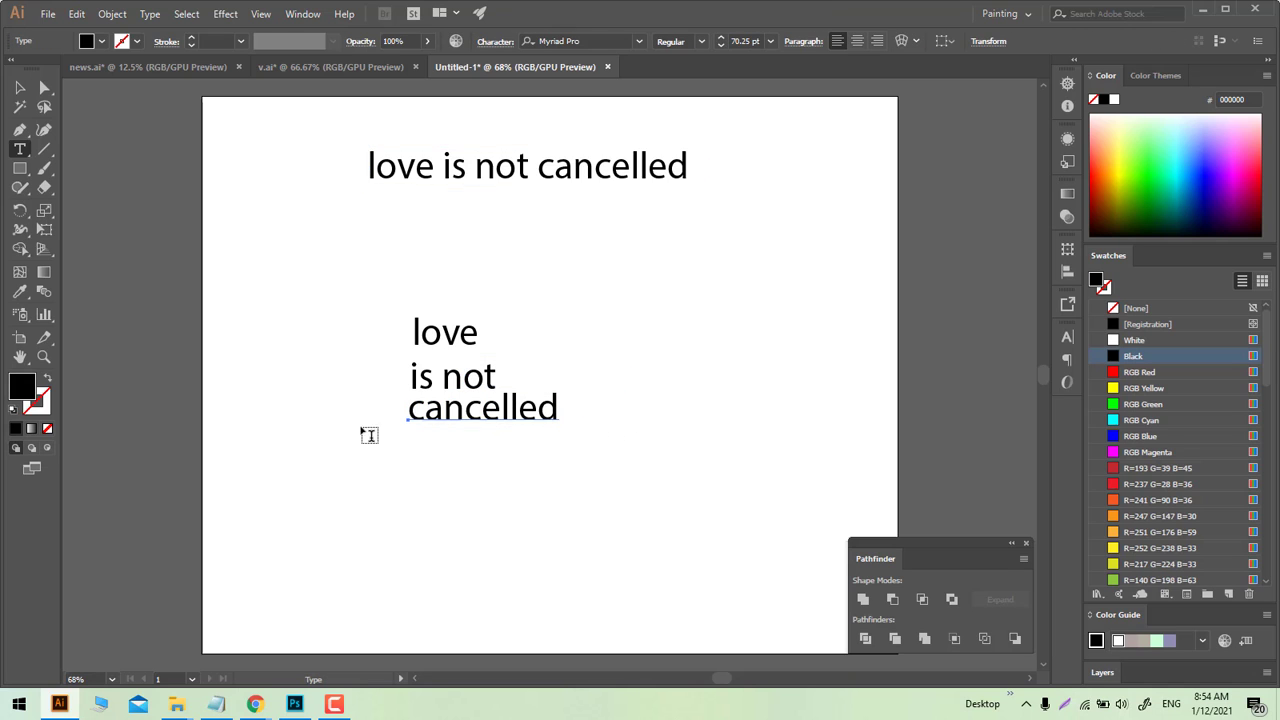
pyautogui.click(20, 88)
pyautogui.moveTo(412, 428); pyautogui.dragTo(407, 444)
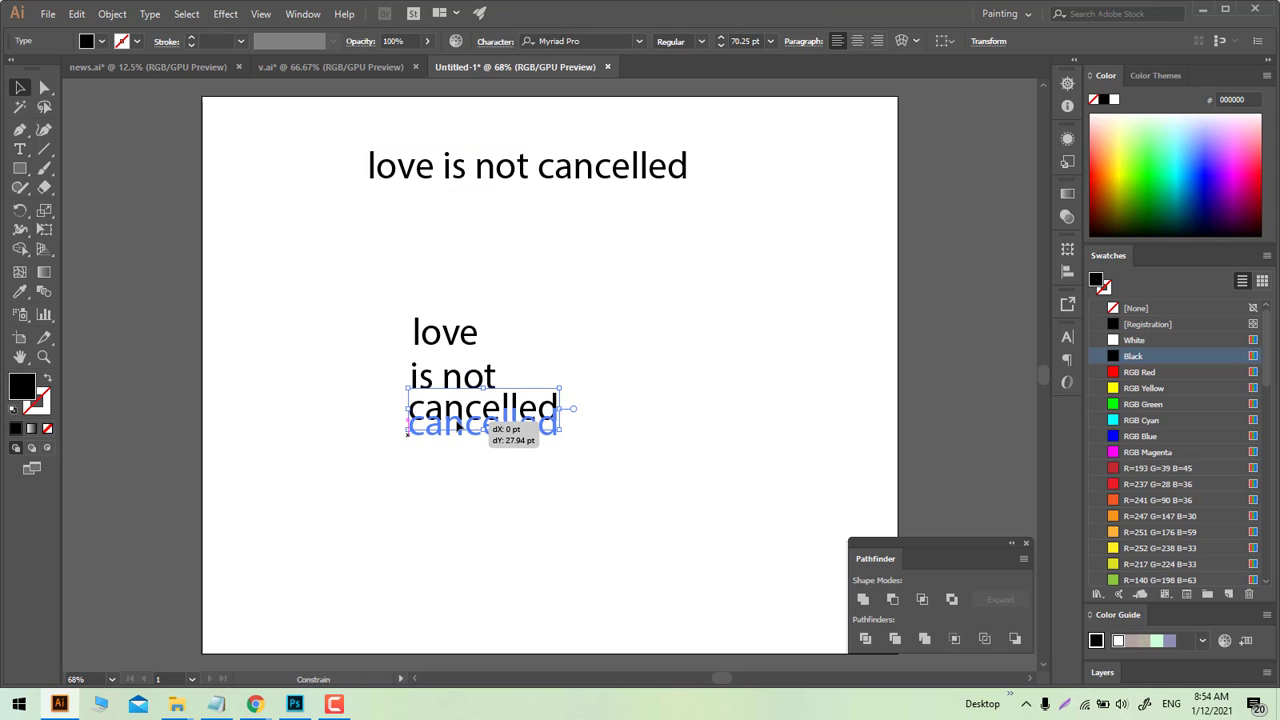
pyautogui.moveTo(346, 308); pyautogui.dragTo(605, 507)
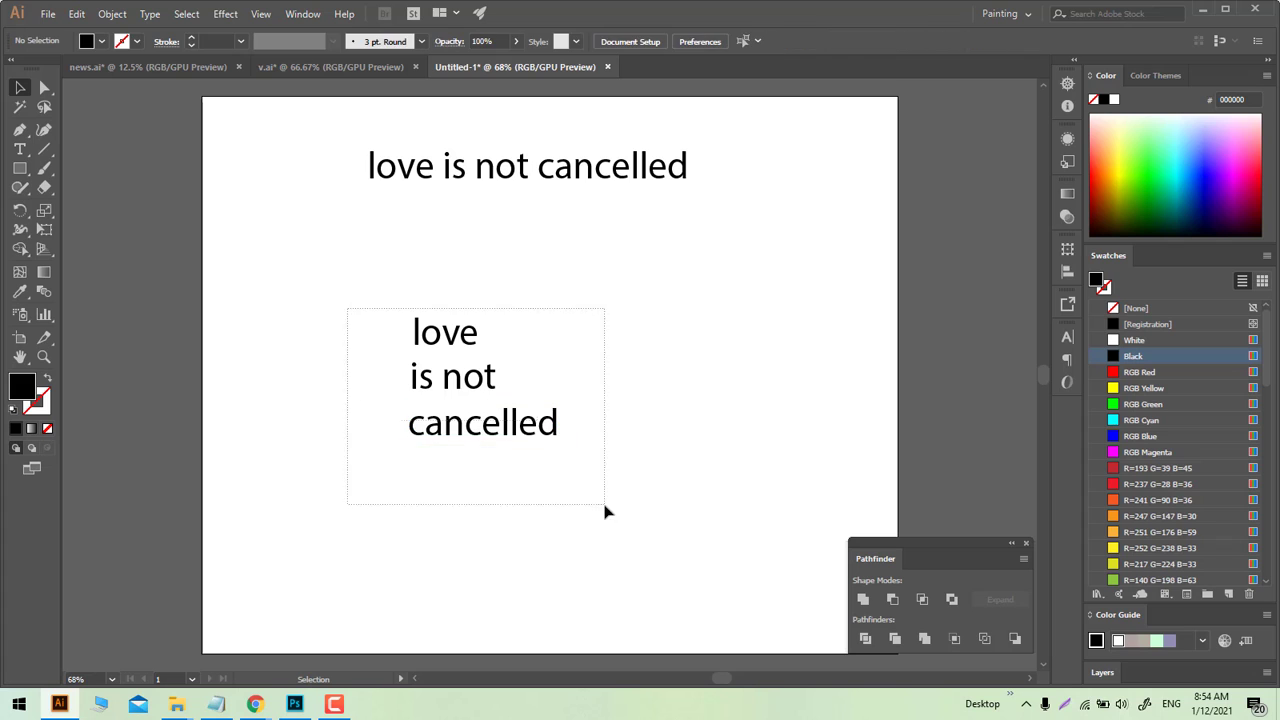
pyautogui.click(1064, 342)
# Step: Set the three-line stack in Gobold Lowplus with a black fill
pyautogui.click(1006, 372)
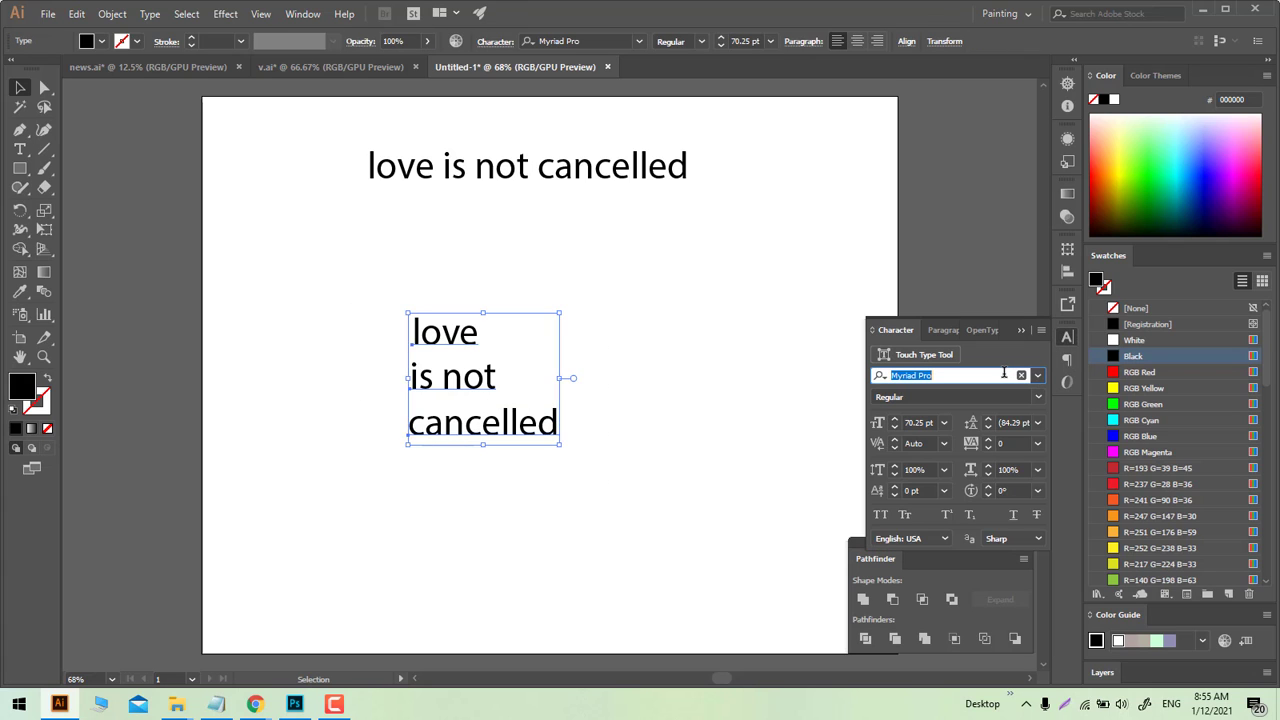
pyautogui.write('gobo')
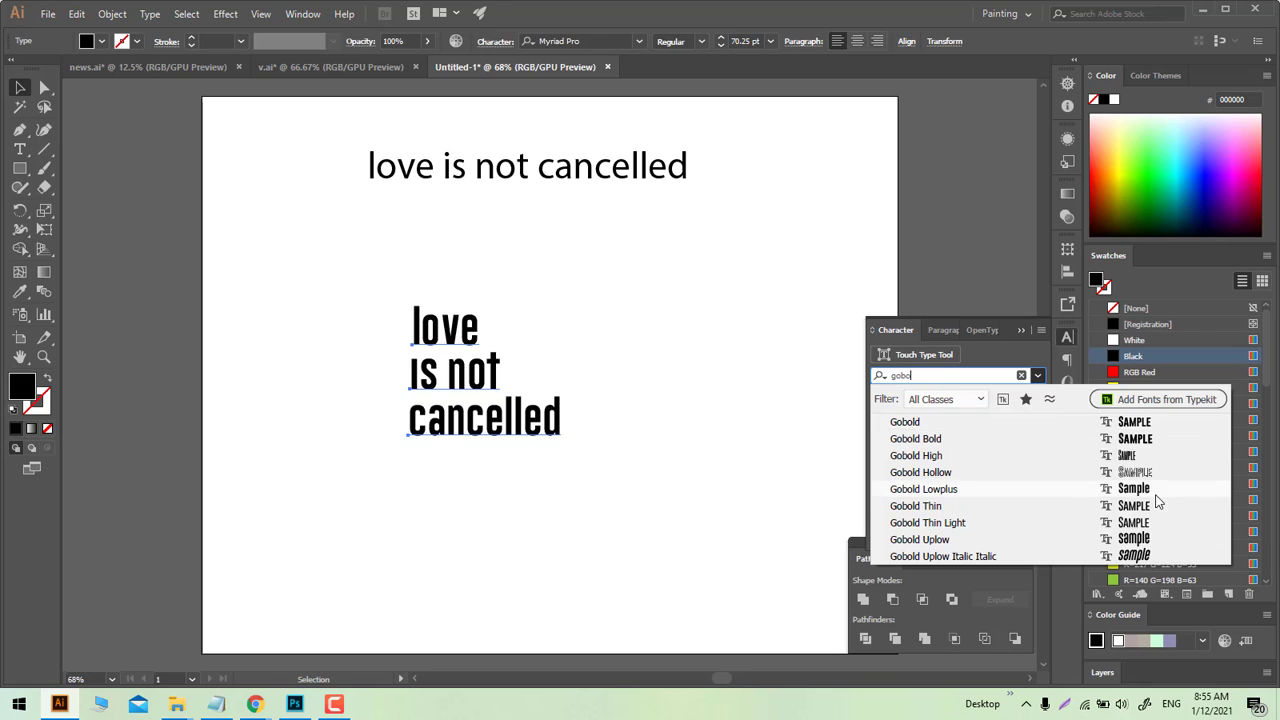
pyautogui.click(1150, 489)
pyautogui.click(1150, 484)
pyautogui.click(845, 580)
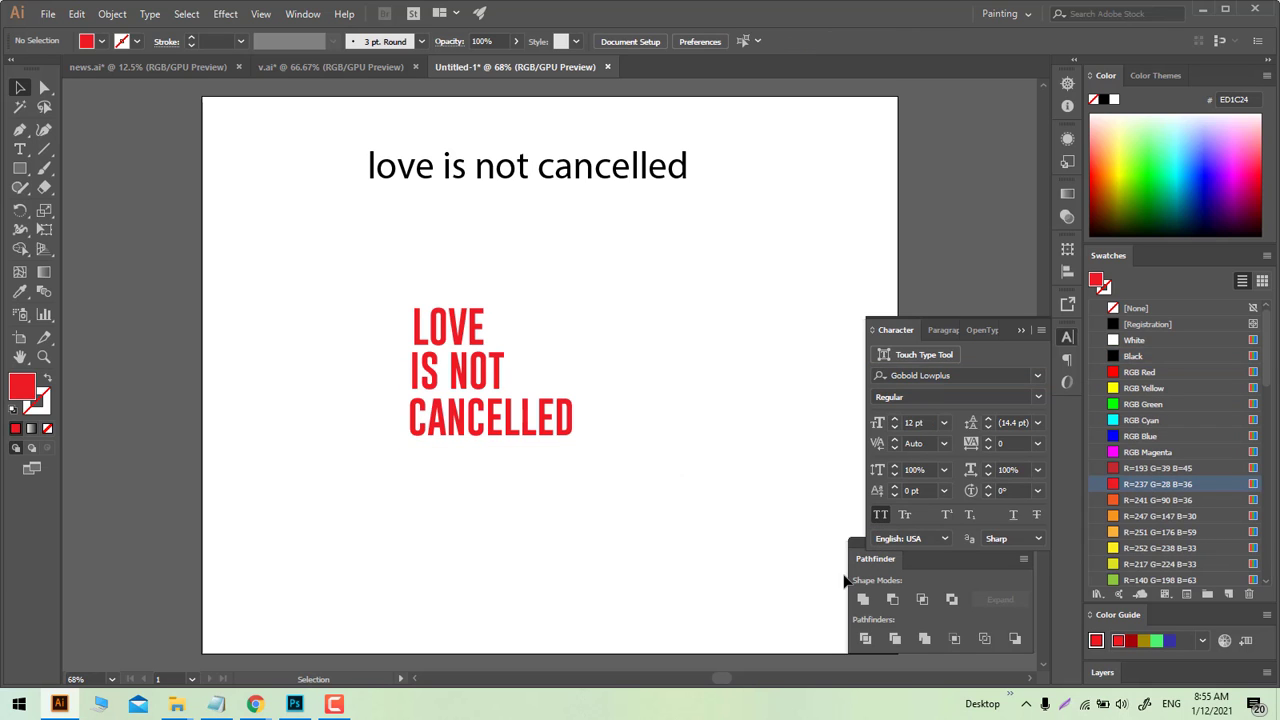
pyautogui.moveTo(310, 316)
pyautogui.mouseDown()
pyautogui.moveTo(546, 494)
pyautogui.moveTo(380, 484)
pyautogui.mouseUp()
pyautogui.click(1113, 357)
pyautogui.click(608, 494)
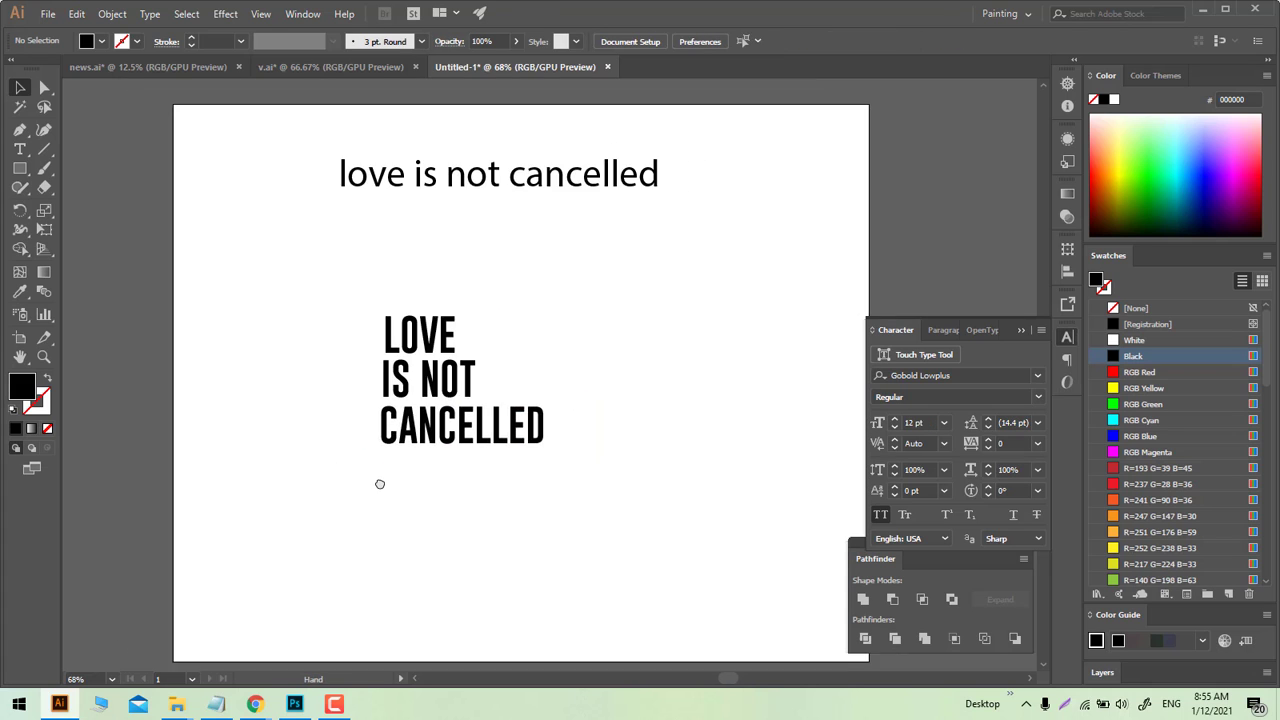
# Step: Lower IS NOT and CANCELLED to even out the line spacing
pyautogui.scroll(3, 390, 480)
pyautogui.scroll(-2, 410, 475)
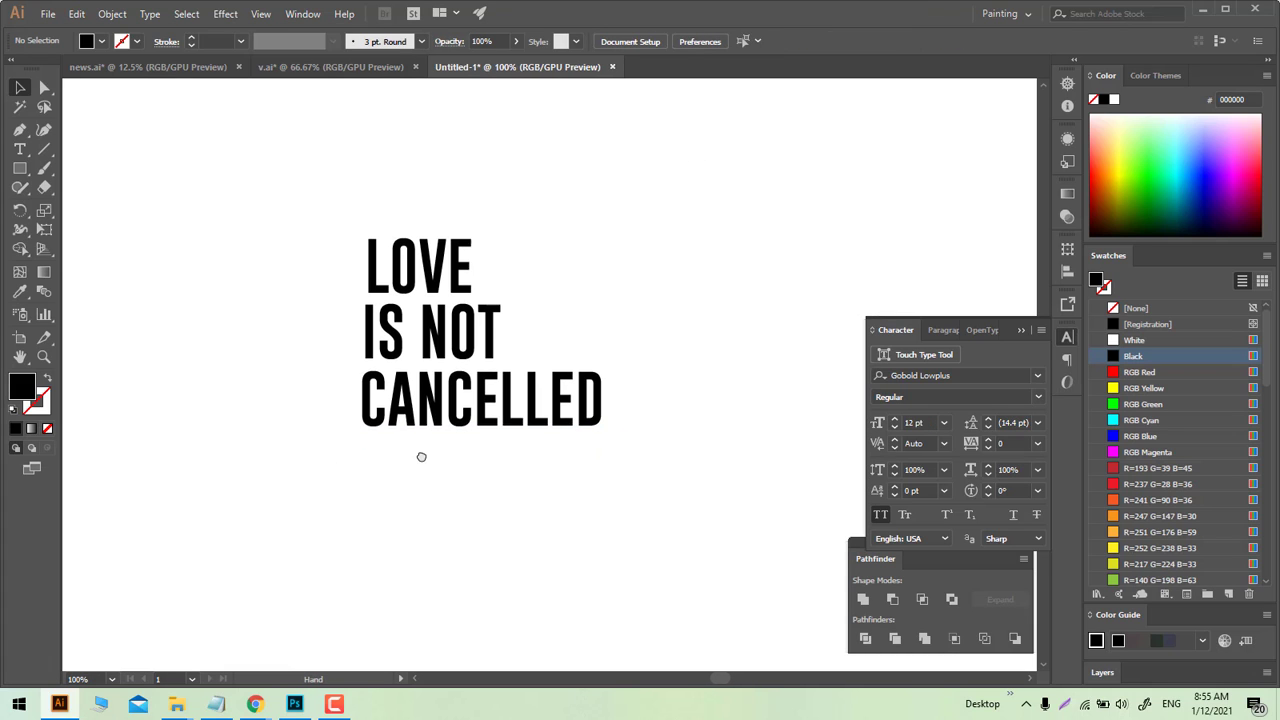
pyautogui.moveTo(437, 406); pyautogui.dragTo(437, 431)
pyautogui.moveTo(451, 354); pyautogui.dragTo(450, 372)
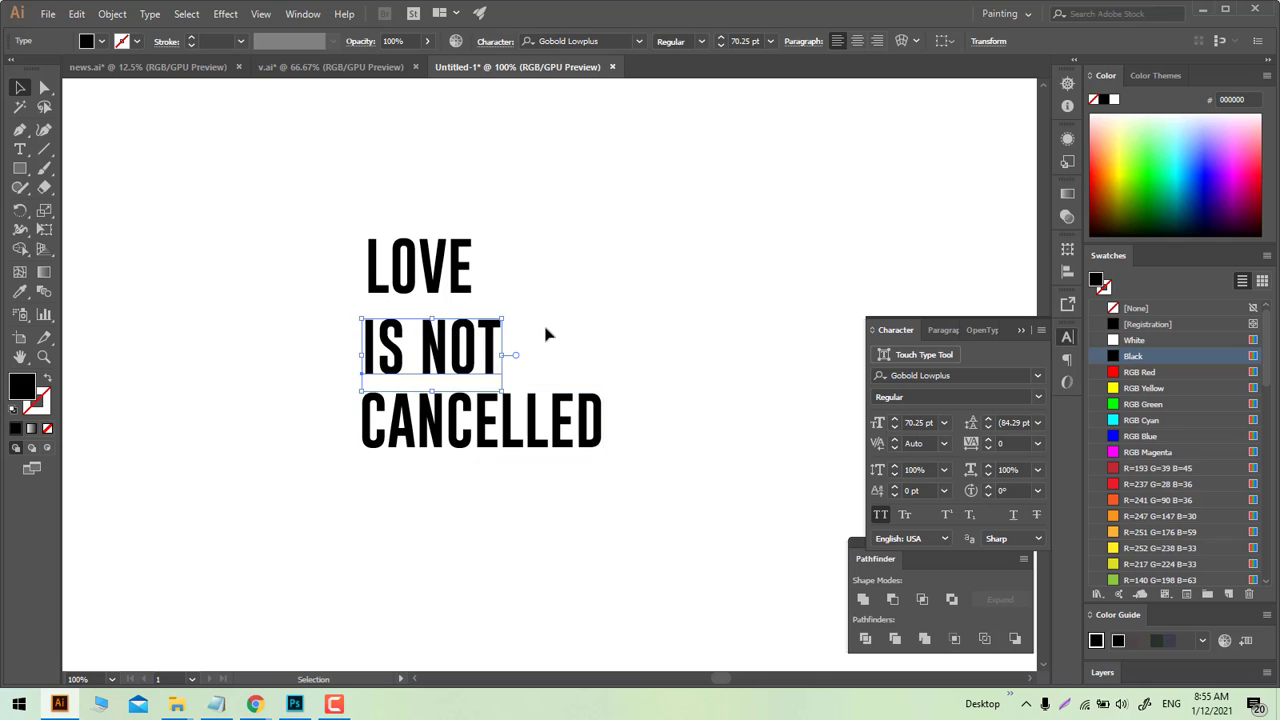
pyautogui.click(543, 334)
pyautogui.moveTo(480, 418); pyautogui.dragTo(464, 466)
pyautogui.click(497, 506)
# Step: Align LOVE, IS NOT and CANCELLED to a common left edge
pyautogui.scroll(-3, 497, 506)
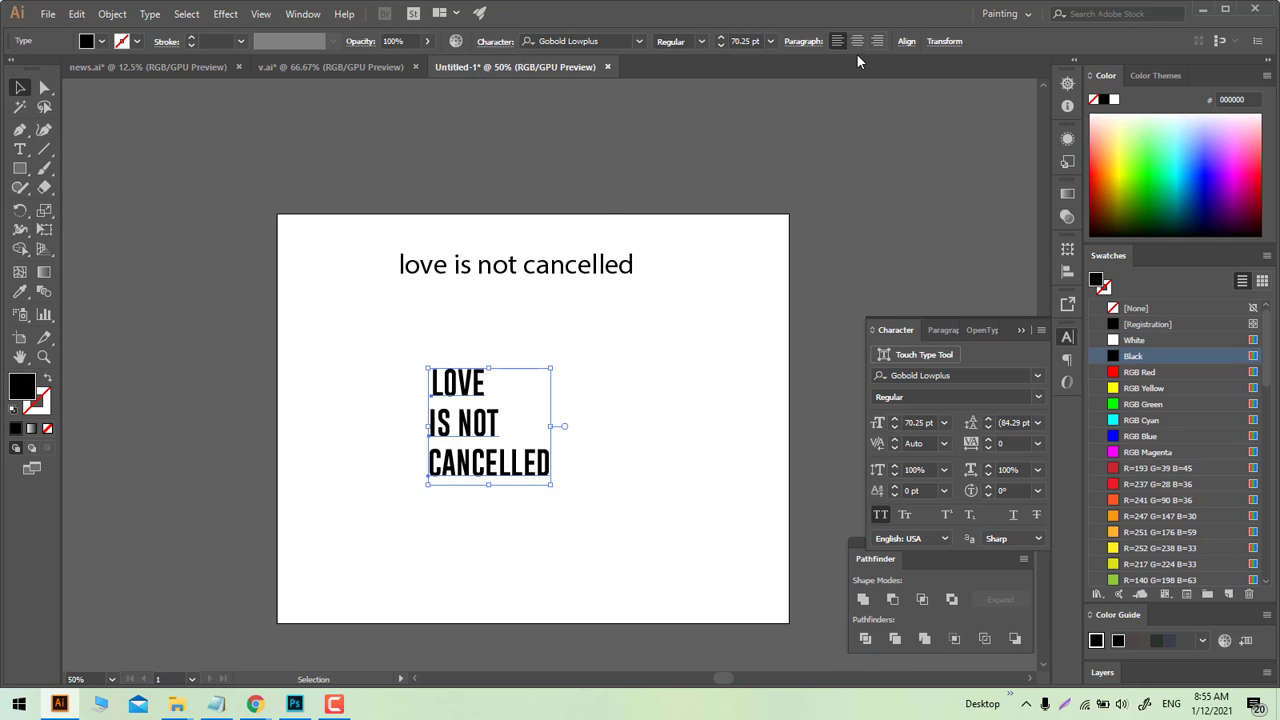
pyautogui.click(905, 45)
pyautogui.click(745, 85)
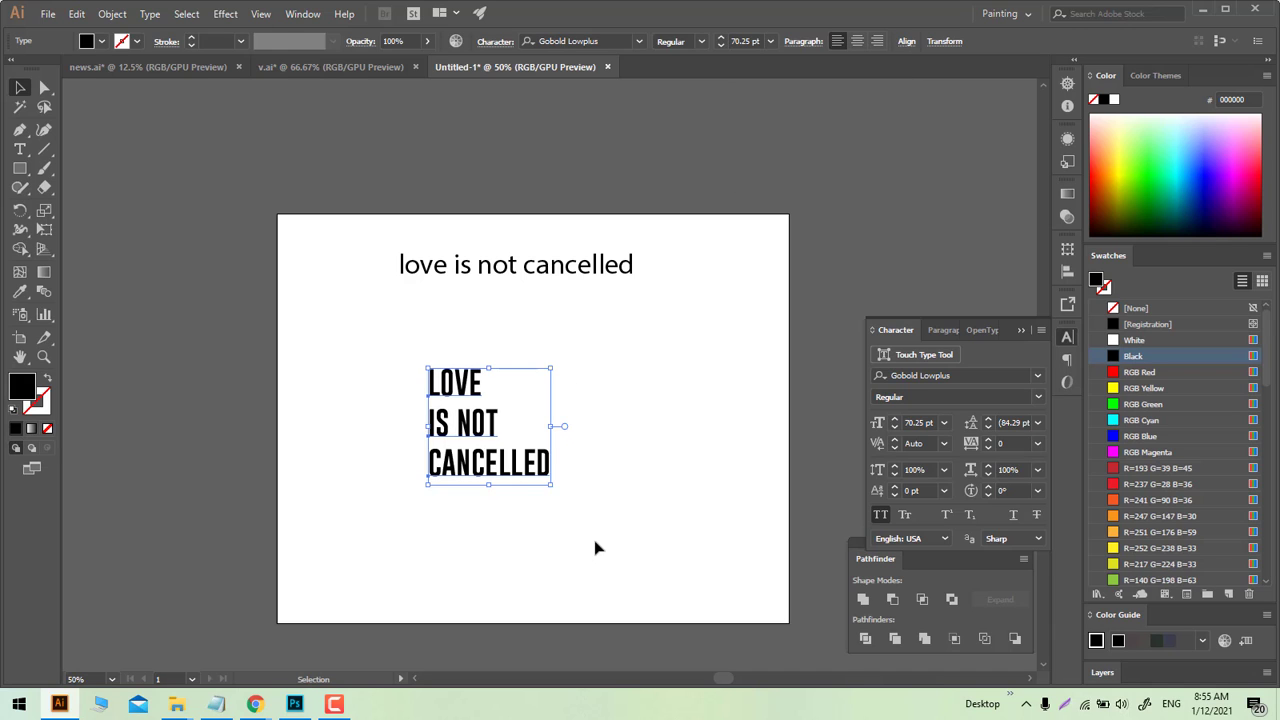
# Step: Duplicate the stack off the artboard to the left and delete the lowercase phrase
pyautogui.moveTo(519, 476); pyautogui.dragTo(231, 476)
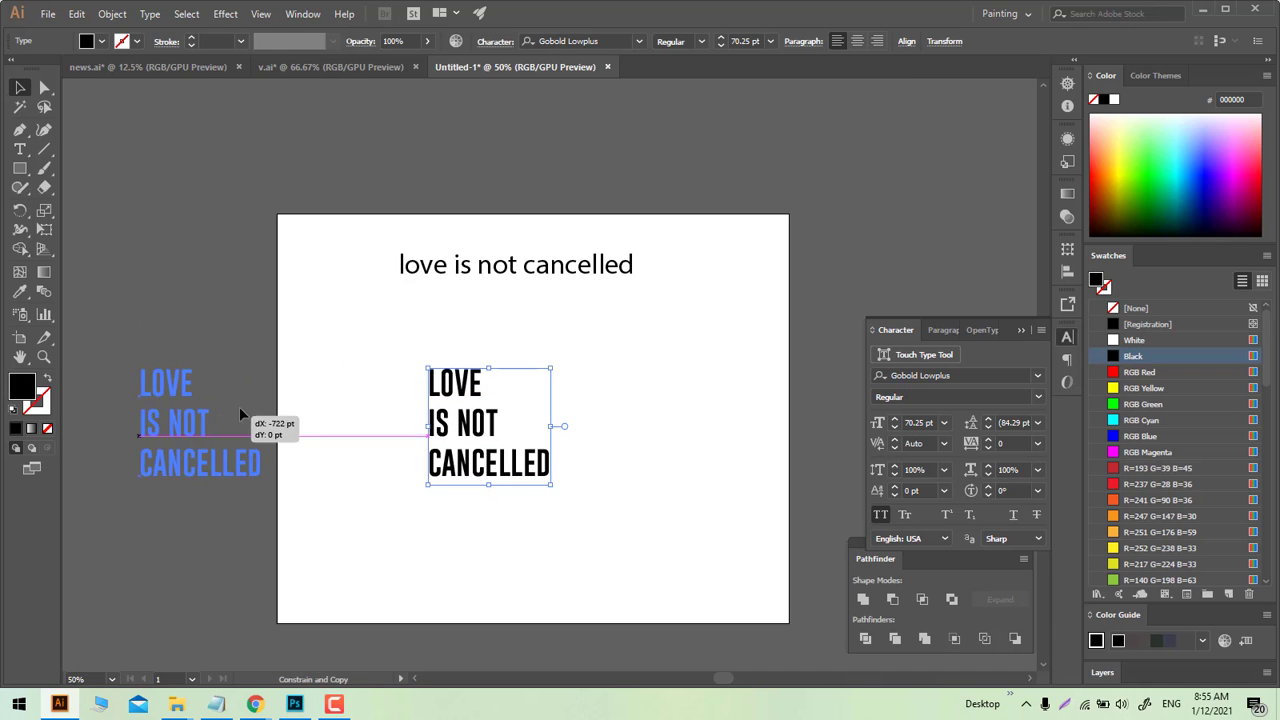
pyautogui.click(500, 268)
pyautogui.press('Delete')
# Step: Convert the on-artboard stack to outlines and reposition it
pyautogui.rightClick(486, 444)
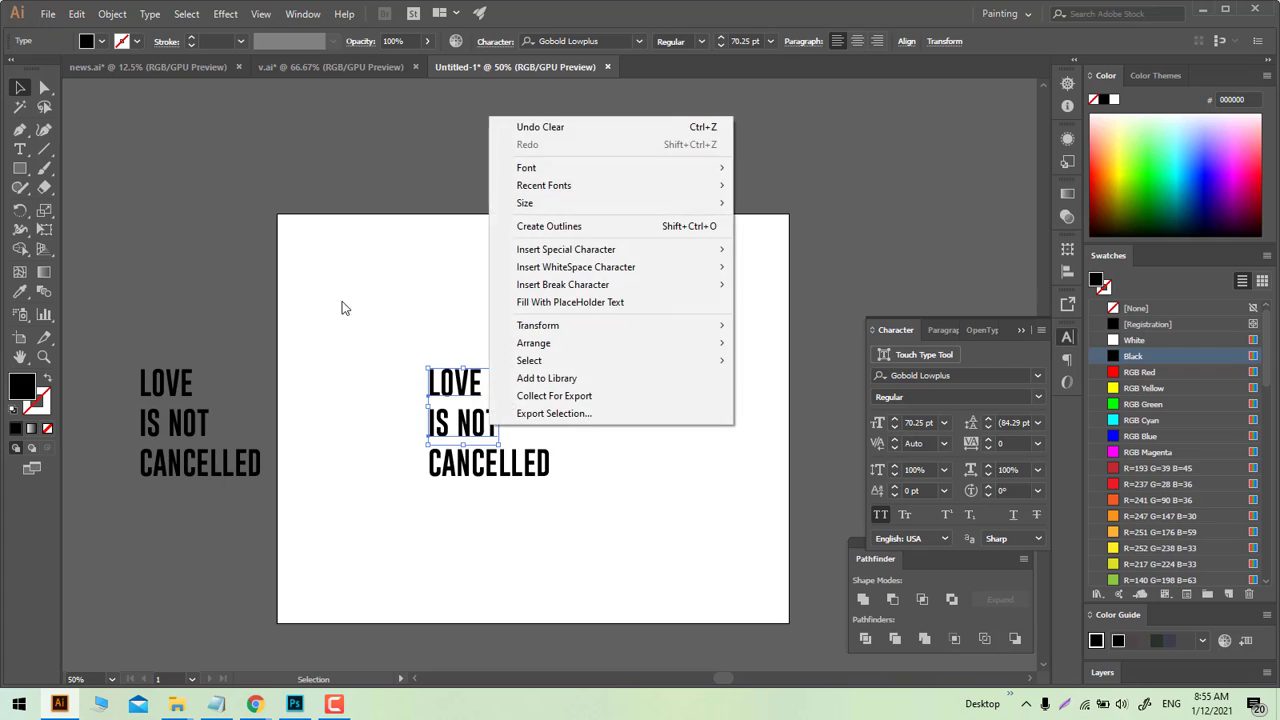
pyautogui.rightClick(455, 364)
pyautogui.click(462, 473)
pyautogui.hscroll(3, 455, 510)
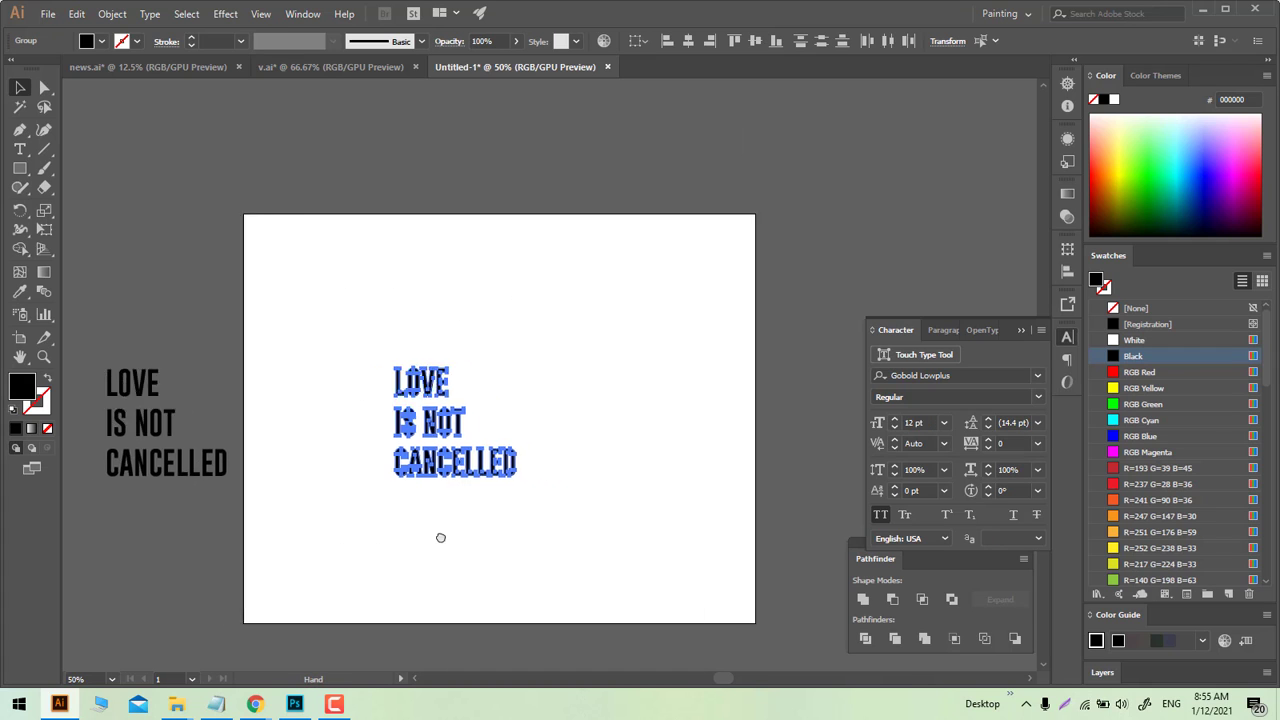
pyautogui.scroll(-5, 430, 480)
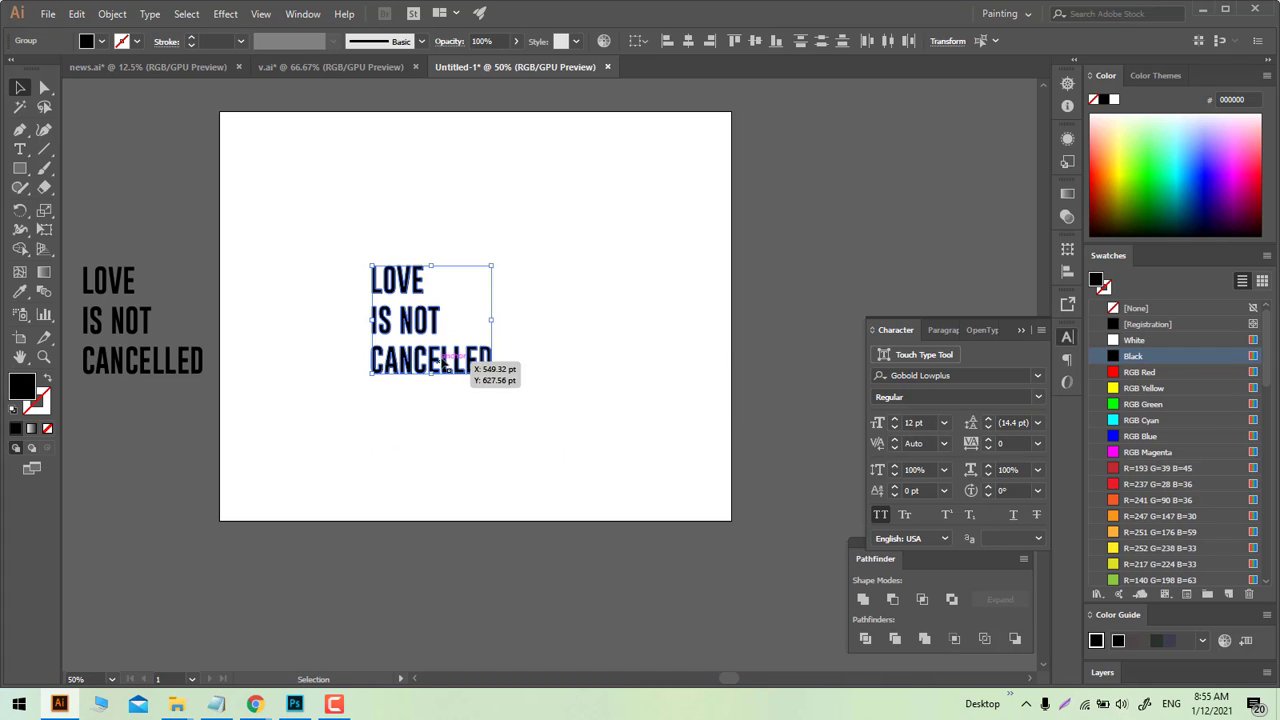
pyautogui.moveTo(444, 366)
pyautogui.mouseDown()
pyautogui.moveTo(449, 378)
pyautogui.moveTo(444, 366)
pyautogui.mouseUp()
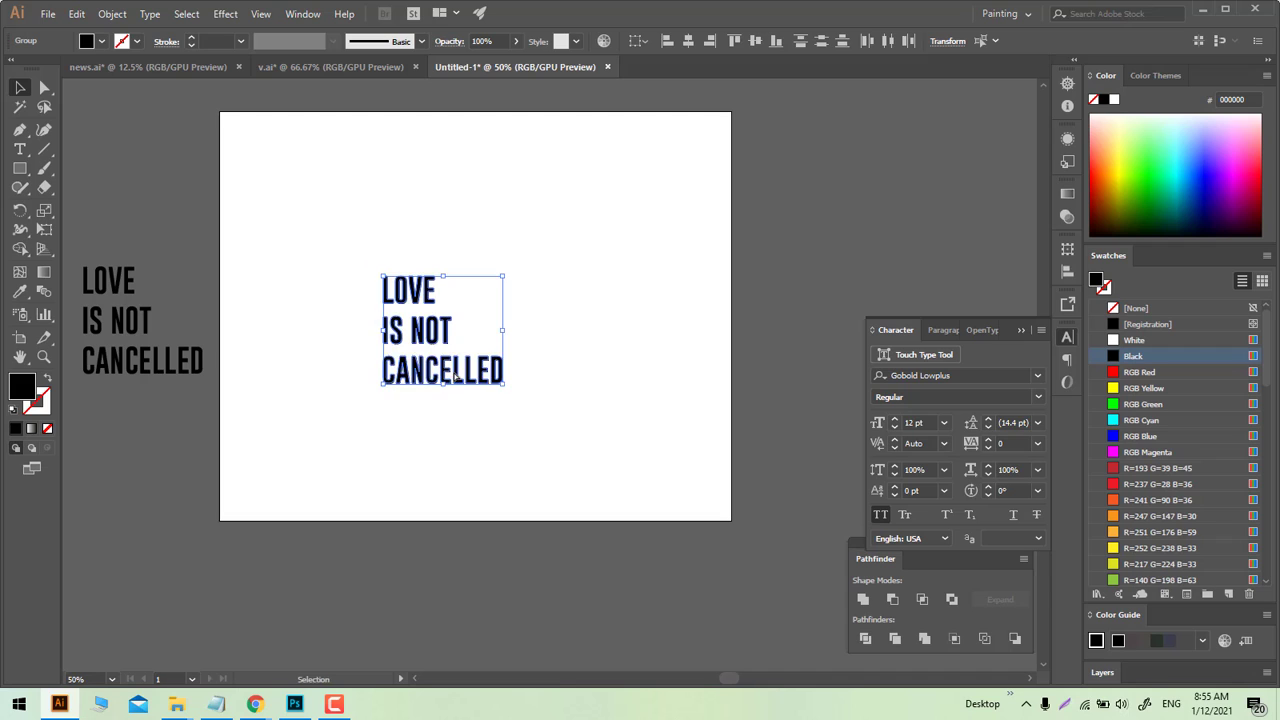
# Step: Draw a black rectangle covering the whole artboard
pyautogui.click(19, 168)
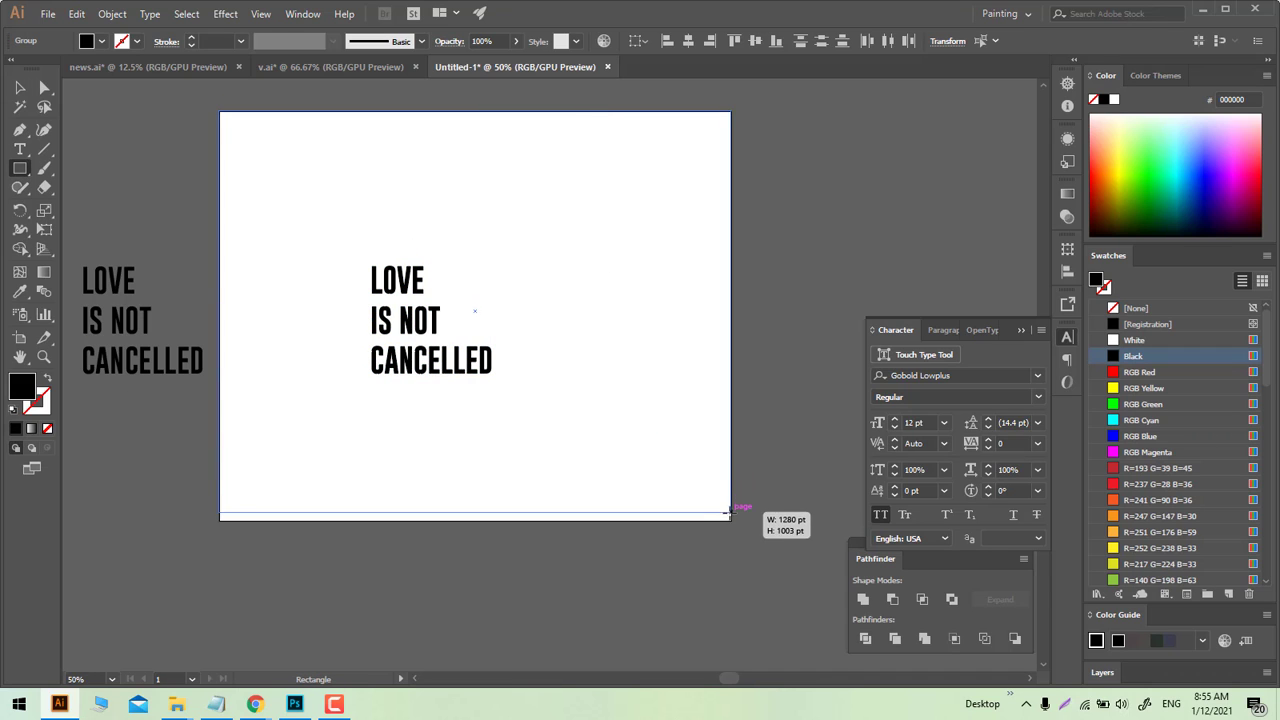
pyautogui.moveTo(218, 111); pyautogui.dragTo(735, 522)
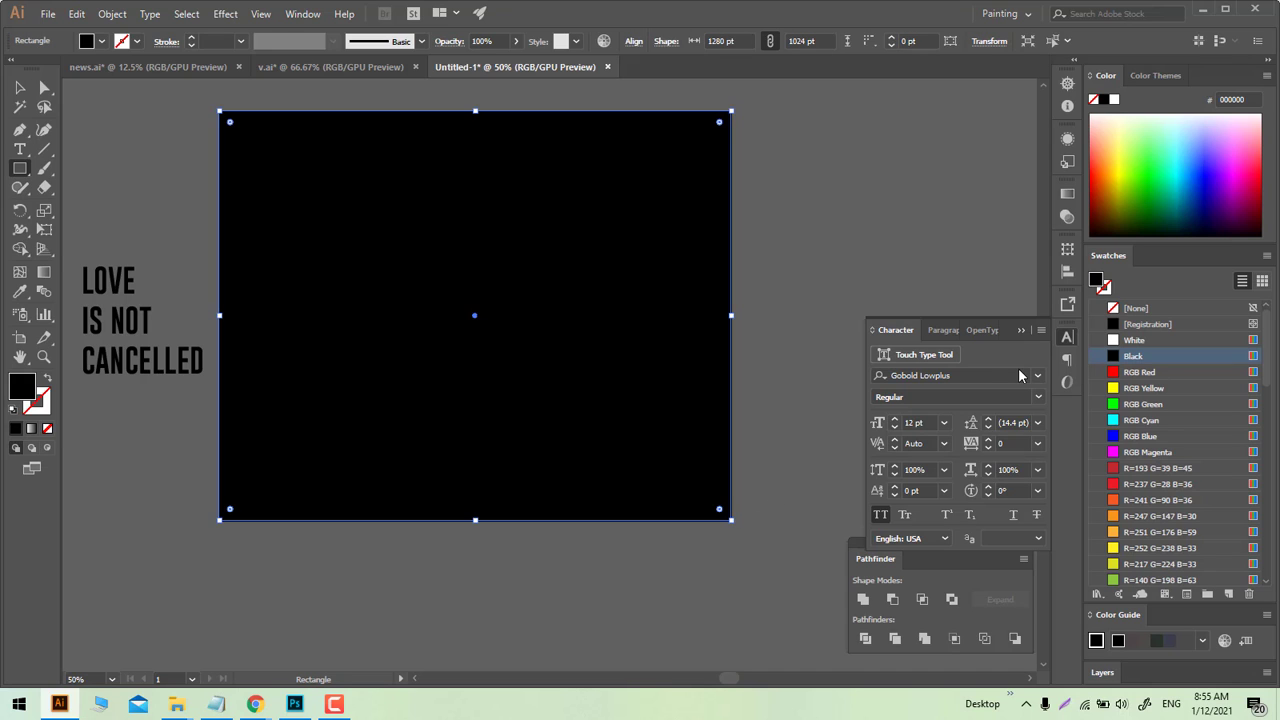
pyautogui.click(560, 539)
# Step: Place a copy of the outlined text on the black background, filled white with no stroke
pyautogui.moveTo(60, 194); pyautogui.dragTo(585, 557)
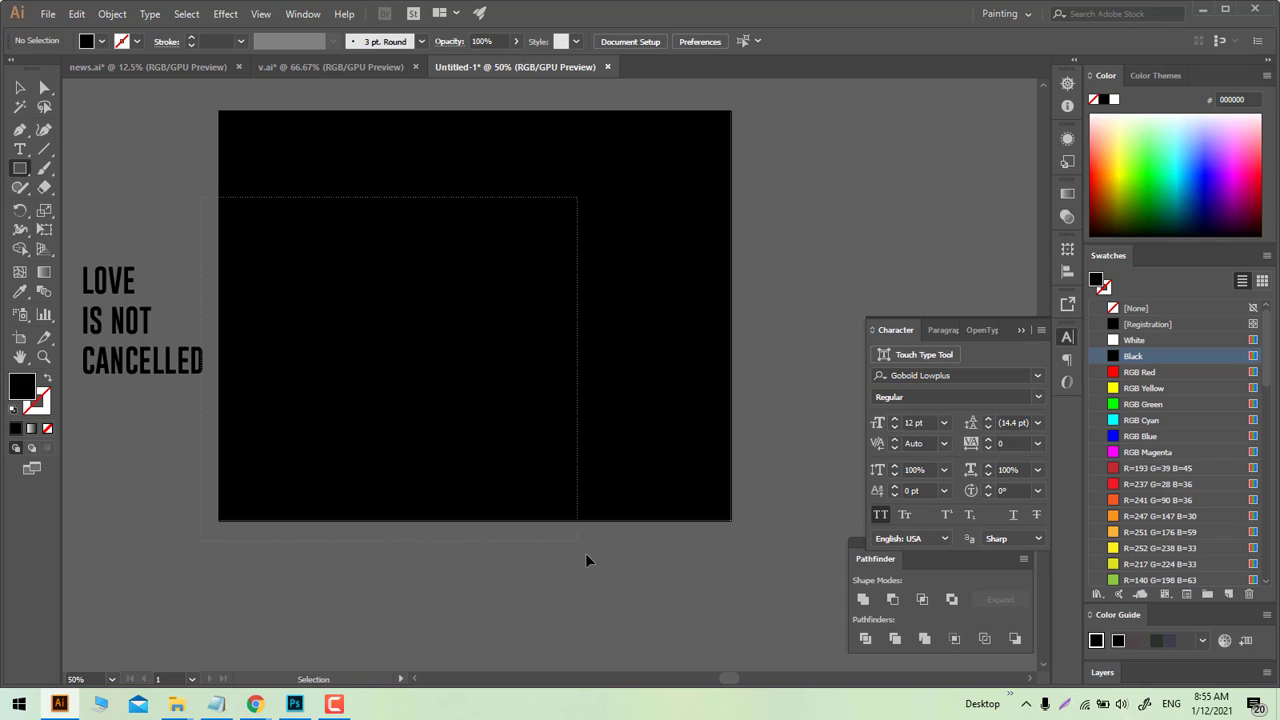
pyautogui.moveTo(140, 320); pyautogui.dragTo(428, 320)
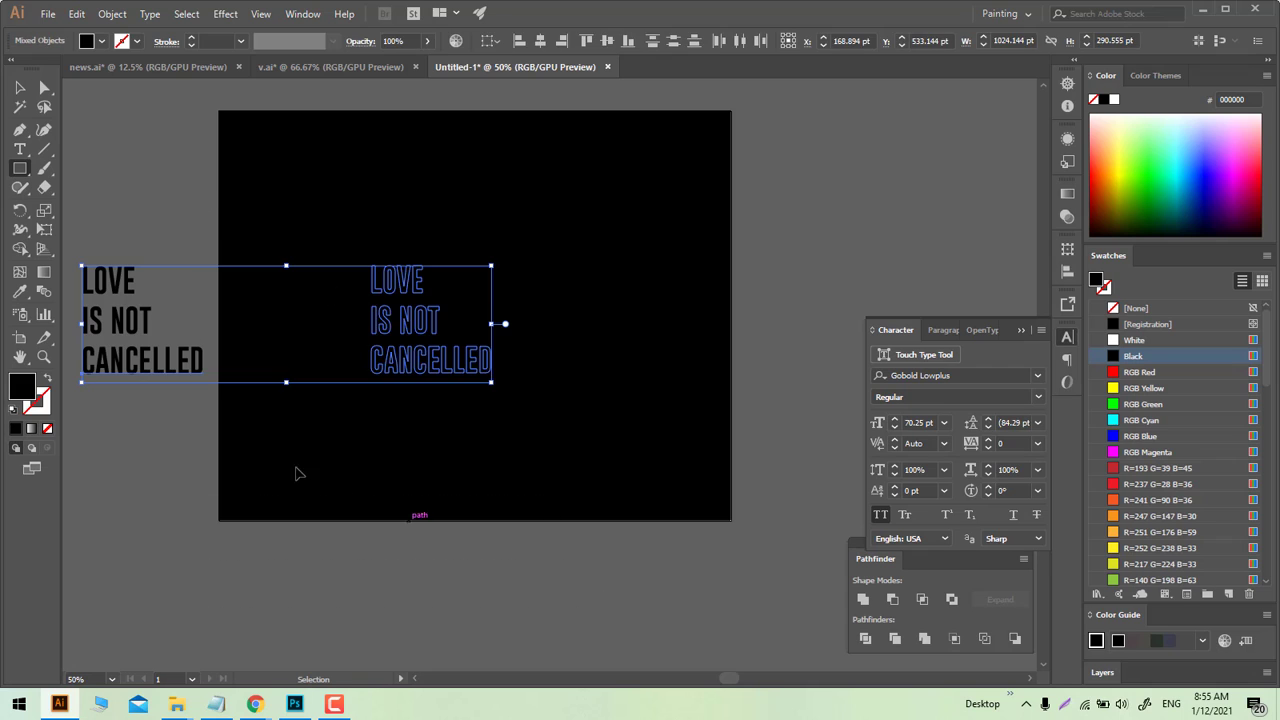
pyautogui.click(1113, 340)
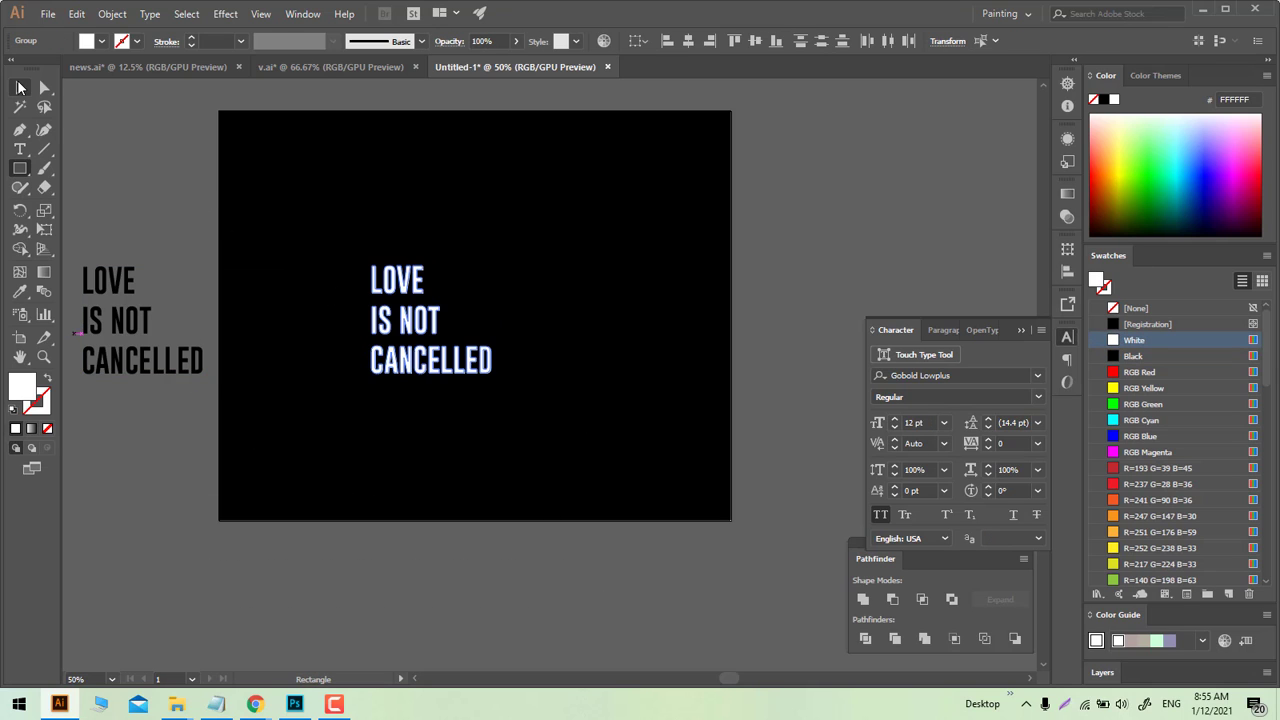
pyautogui.click(19, 87)
pyautogui.scroll(1, 423, 357)
pyautogui.scroll(-1, 420, 355)
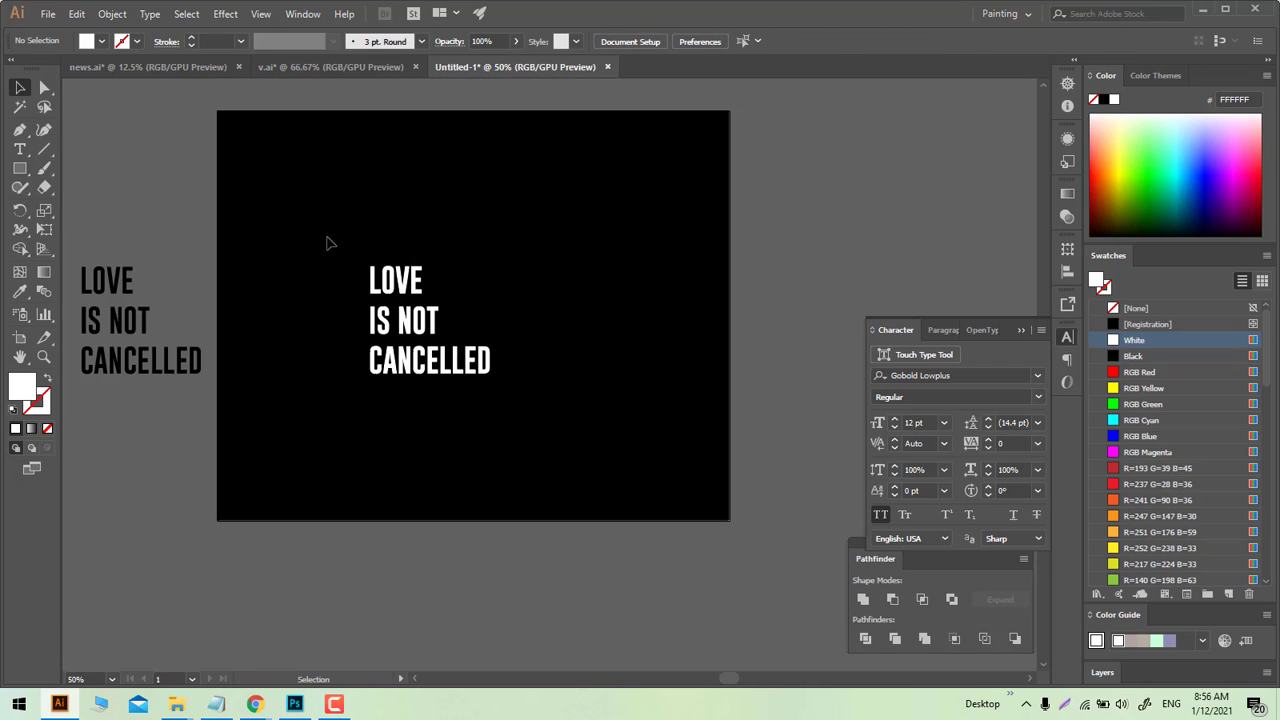
pyautogui.click(41, 403)
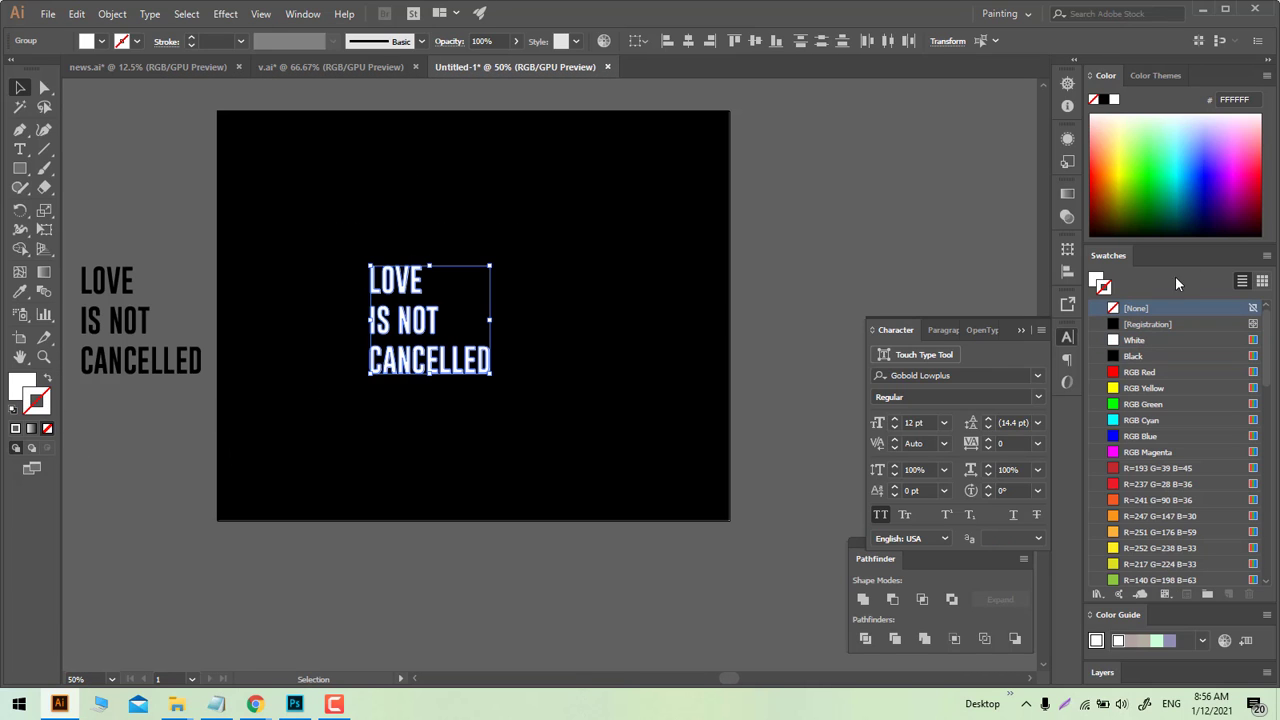
# Step: Give the white LOVE IS NOT CANCELLED lettering a black 3 pt stroke
pyautogui.click(1115, 357)
pyautogui.click(625, 365)
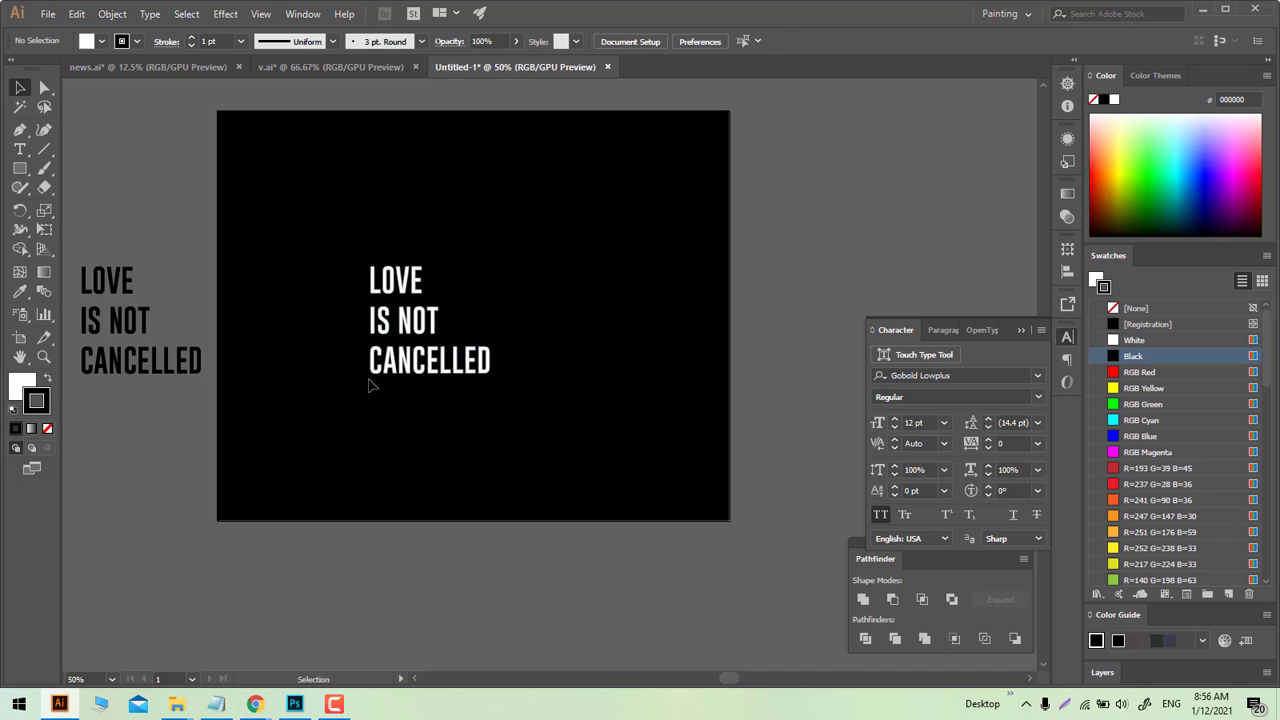
pyautogui.moveTo(232, 262); pyautogui.dragTo(515, 459)
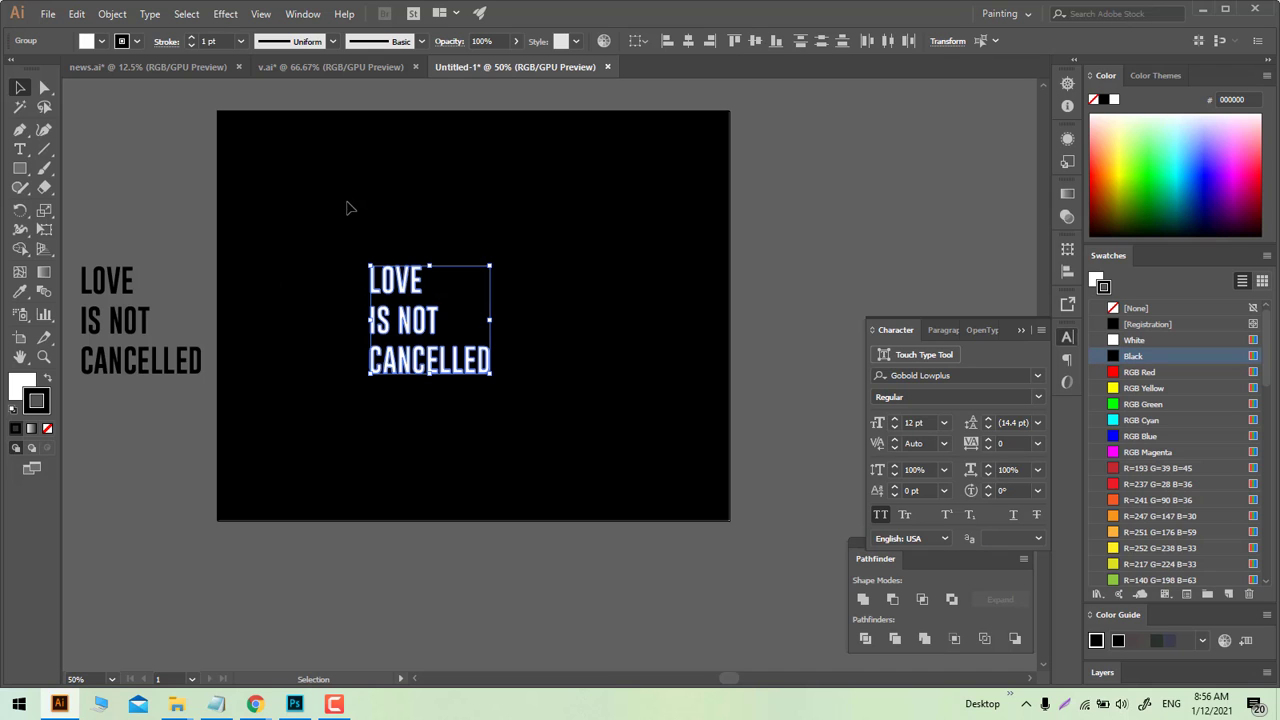
pyautogui.click(191, 37)
pyautogui.click(191, 37)
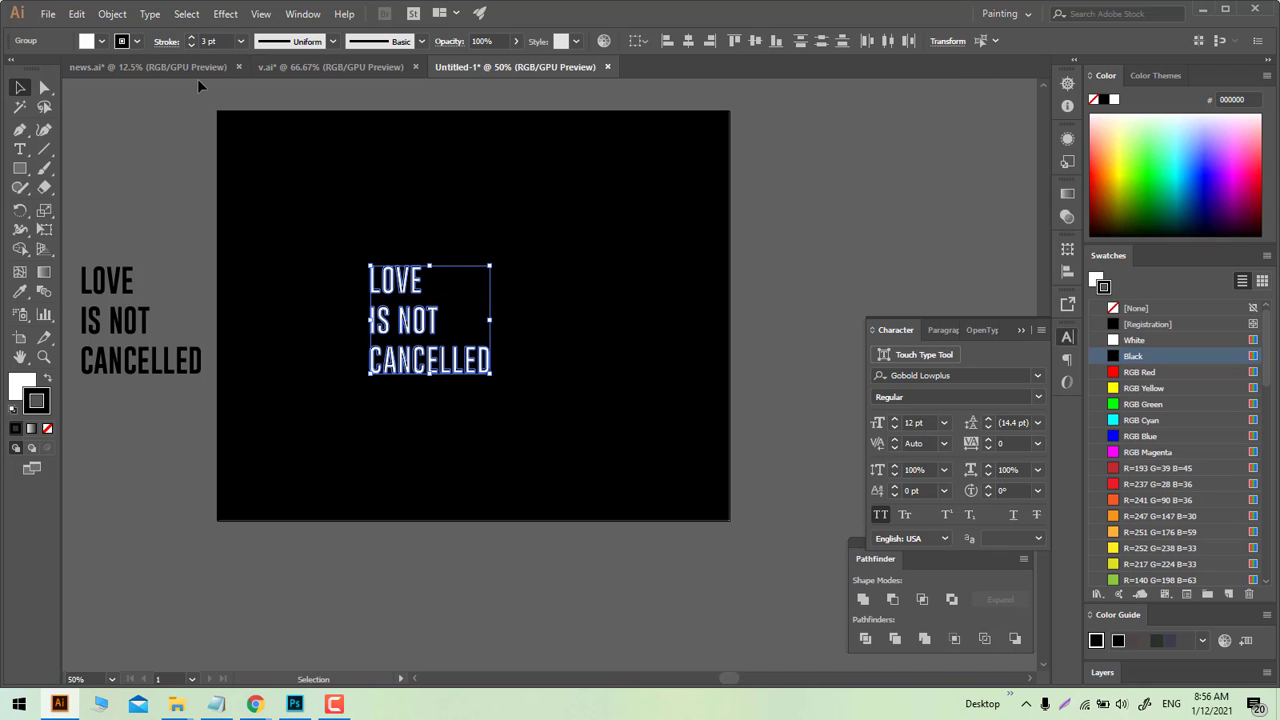
pyautogui.click(166, 41)
pyautogui.click(399, 341)
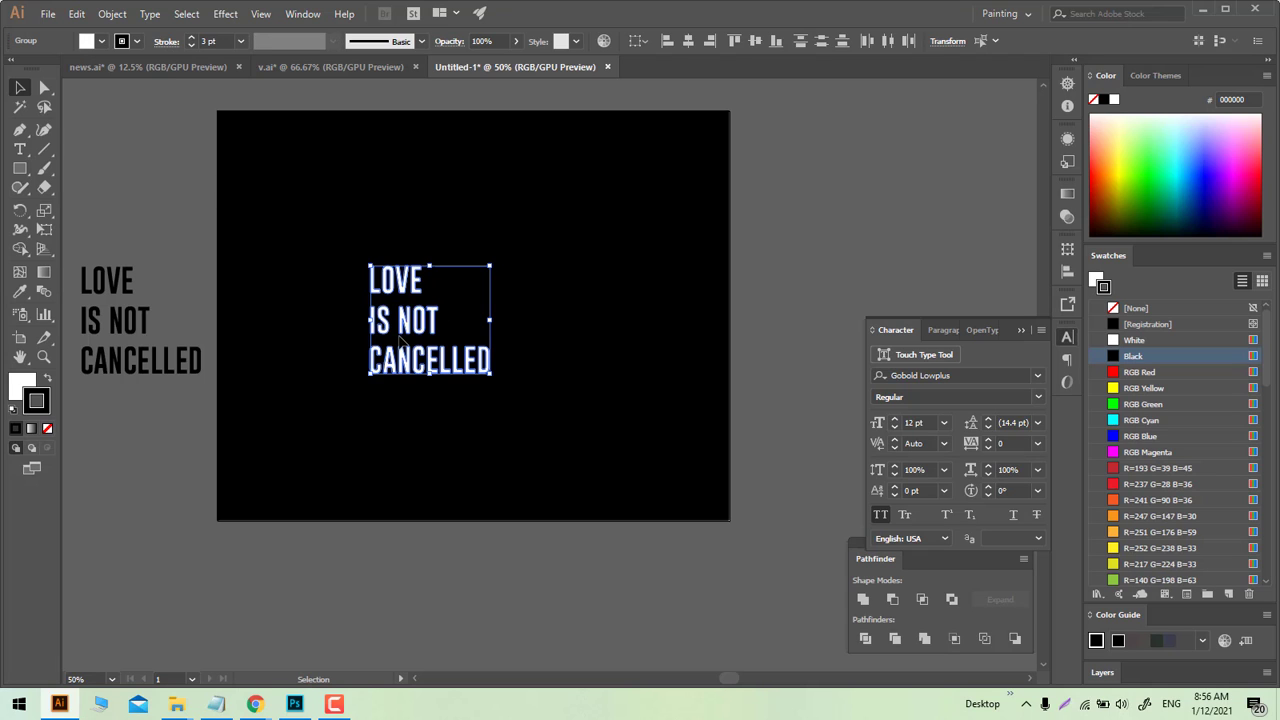
pyautogui.moveTo(449, 399); pyautogui.dragTo(398, 344)
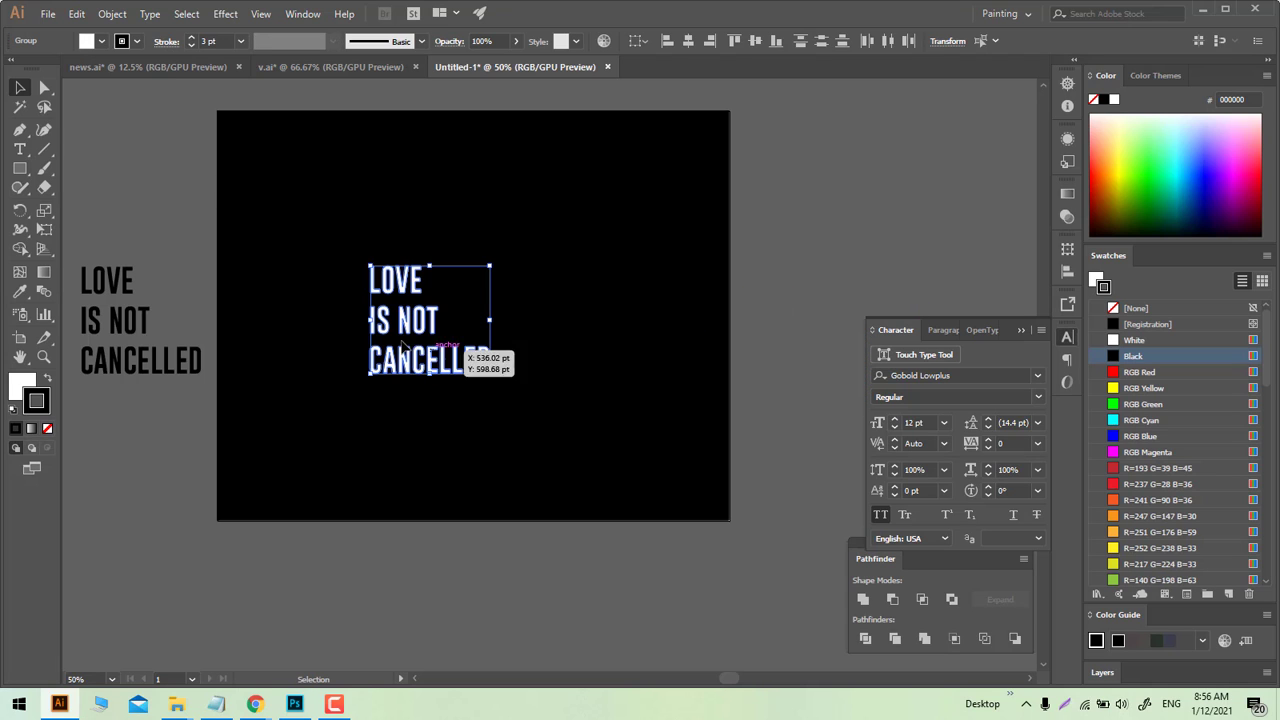
# Step: Drag out an offset duplicate of the lettering and select the back copy
pyautogui.scroll(4, 402, 341)
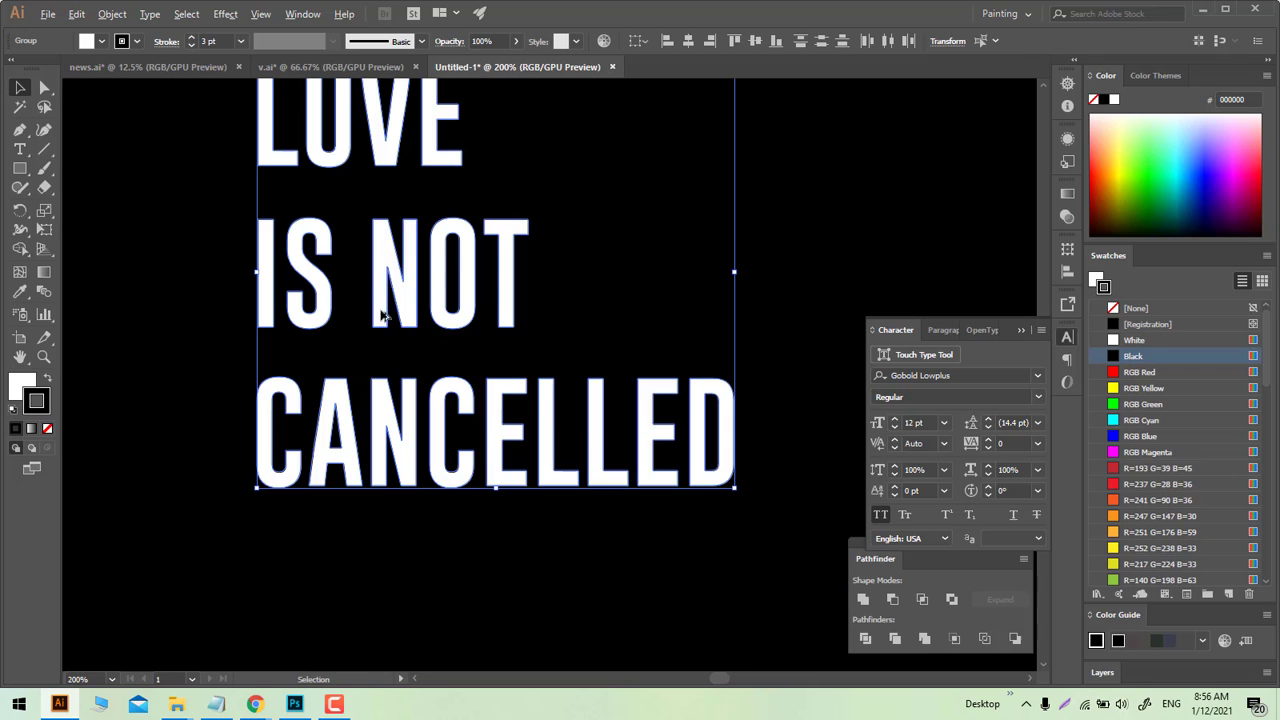
pyautogui.moveTo(338, 337)
pyautogui.mouseDown()
pyautogui.moveTo(375, 353)
pyautogui.moveTo(395, 311)
pyautogui.moveTo(335, 316)
pyautogui.moveTo(379, 284)
pyautogui.moveTo(381, 296)
pyautogui.mouseUp()
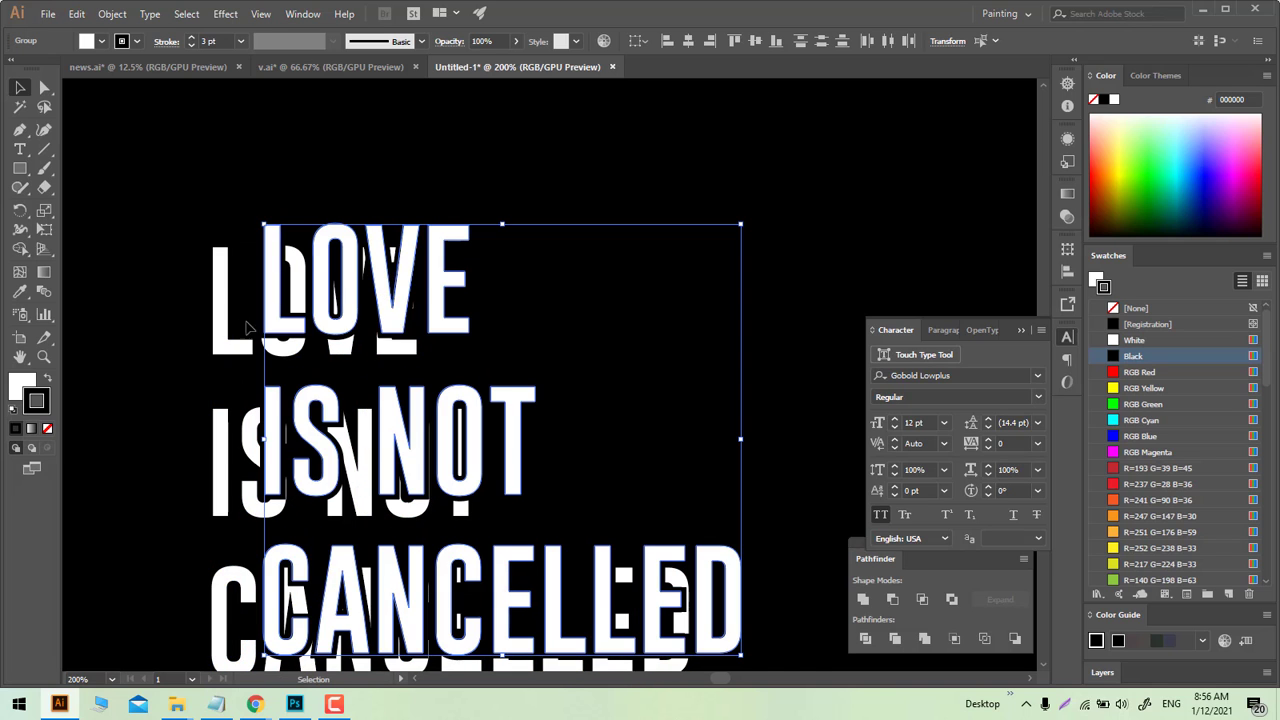
pyautogui.click(180, 380)
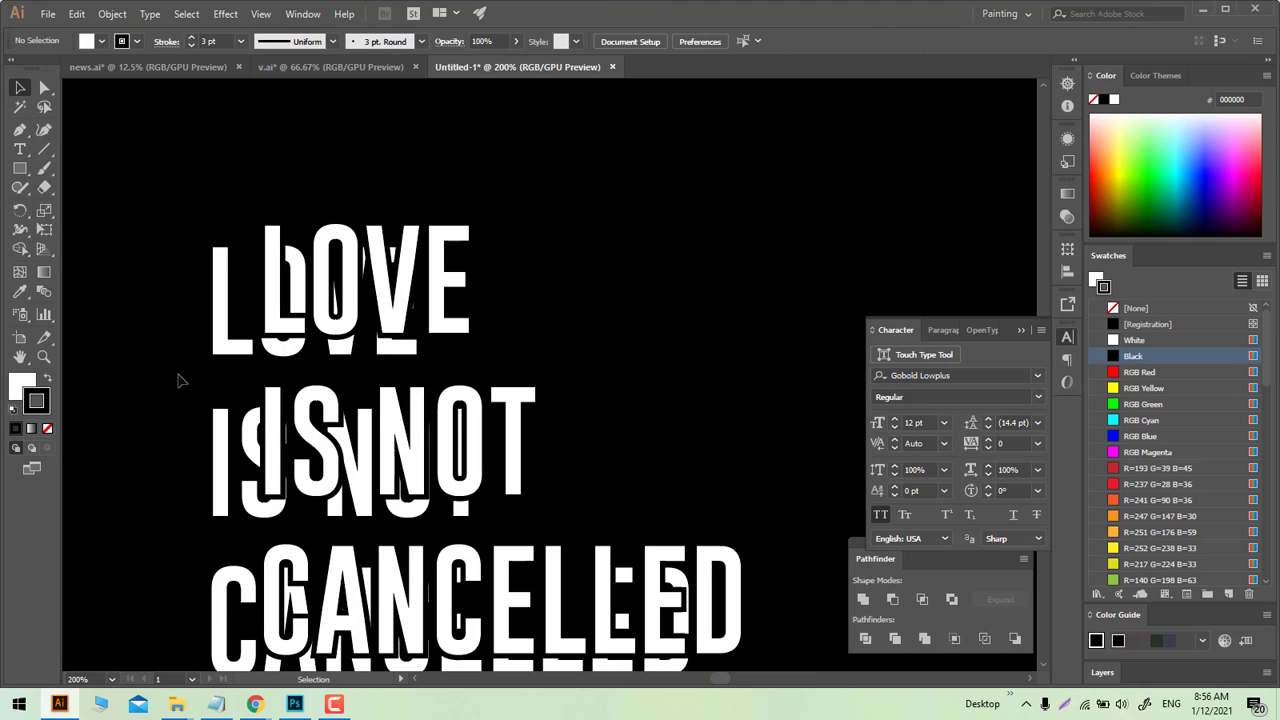
pyautogui.moveTo(198, 595); pyautogui.dragTo(200, 600)
pyautogui.click(196, 515)
pyautogui.click(207, 456)
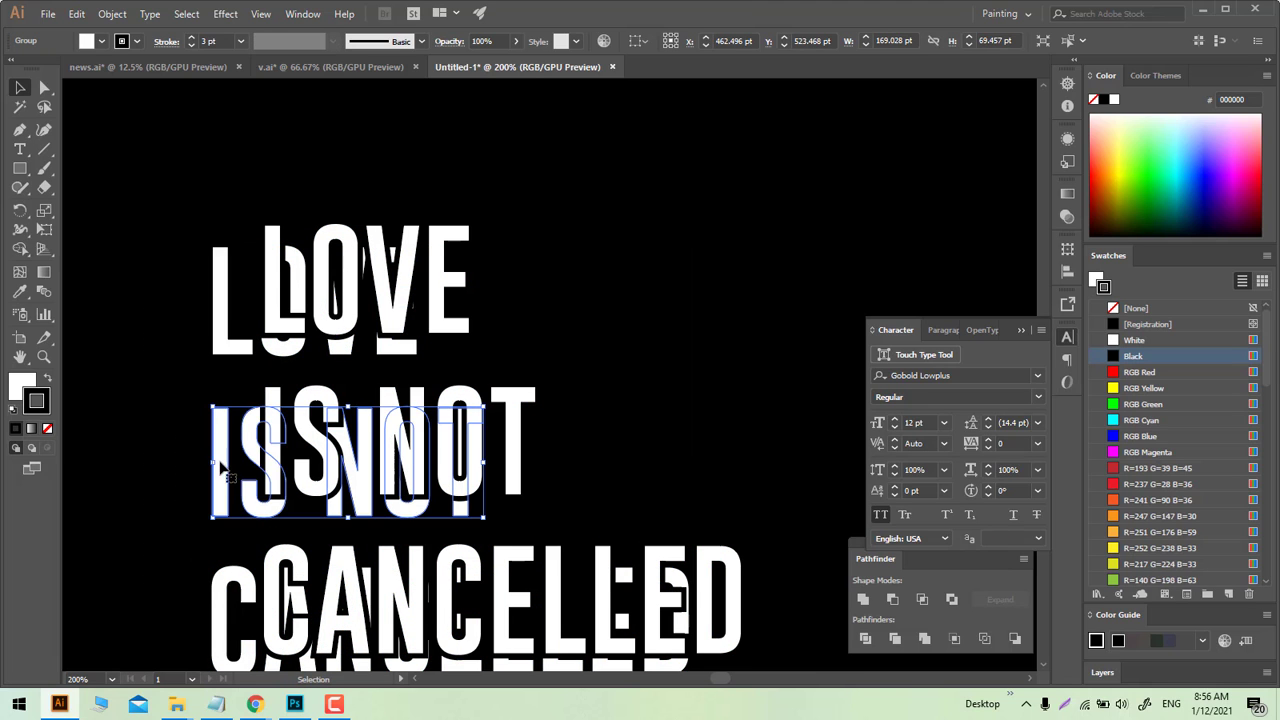
pyautogui.scroll(-2, 207, 456)
pyautogui.moveTo(199, 316); pyautogui.dragTo(229, 614)
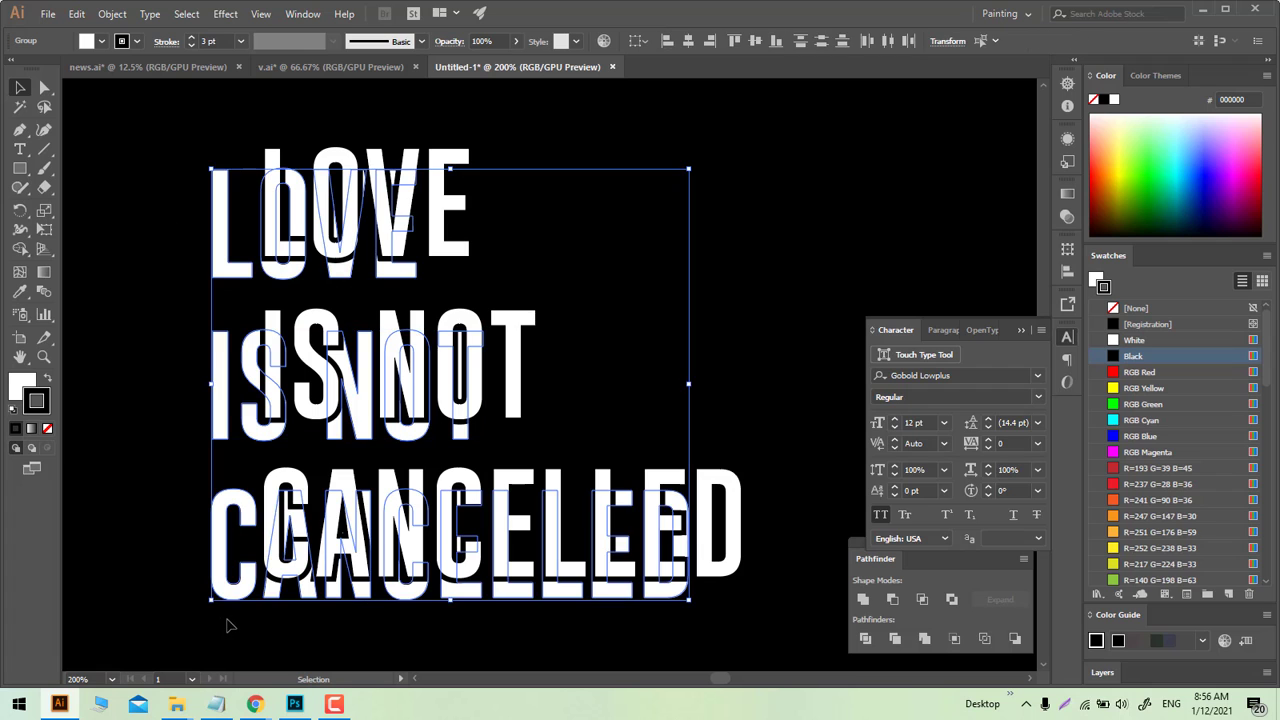
# Step: Select the front LOVE, IS NOT and CANCELLED lines together with the back group
pyautogui.keyDown('shift'); pyautogui.click(569, 559); pyautogui.keyUp('shift')
pyautogui.keyDown('shift'); pyautogui.click(715, 525); pyautogui.keyUp('shift')
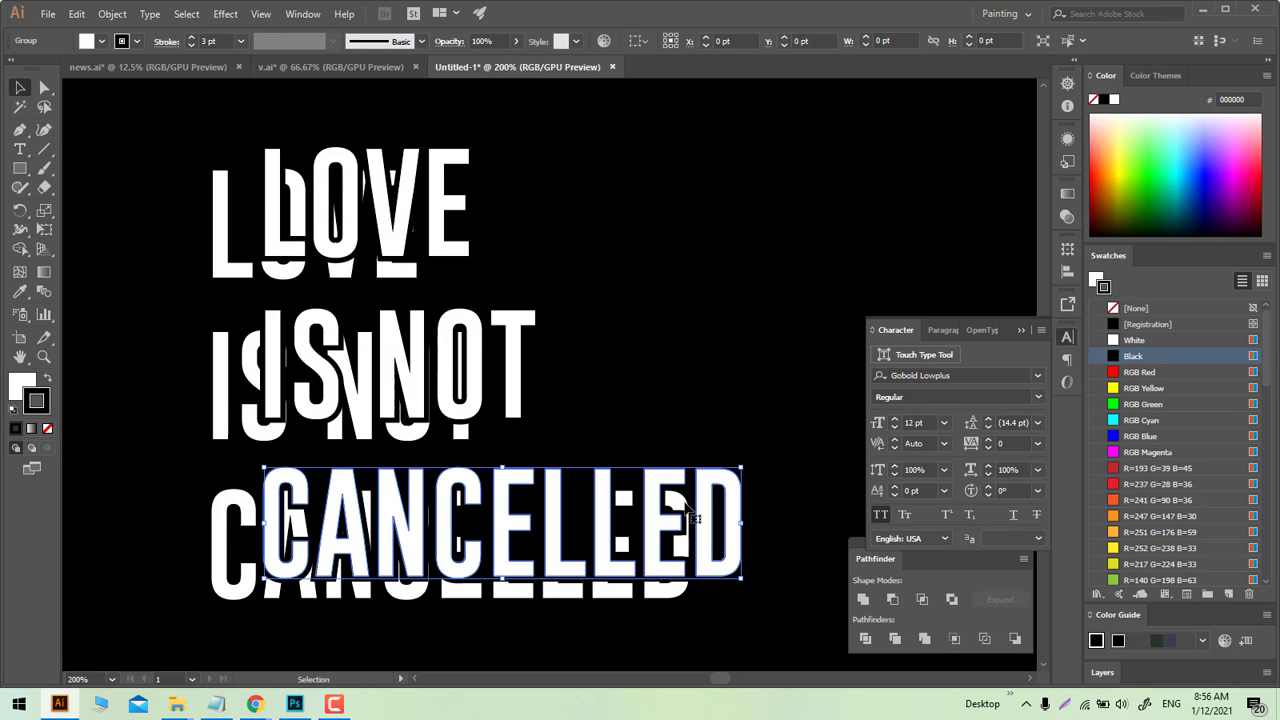
pyautogui.keyDown('shift'); pyautogui.click(520, 365); pyautogui.keyUp('shift')
pyautogui.keyDown('shift'); pyautogui.click(447, 242); pyautogui.keyUp('shift')
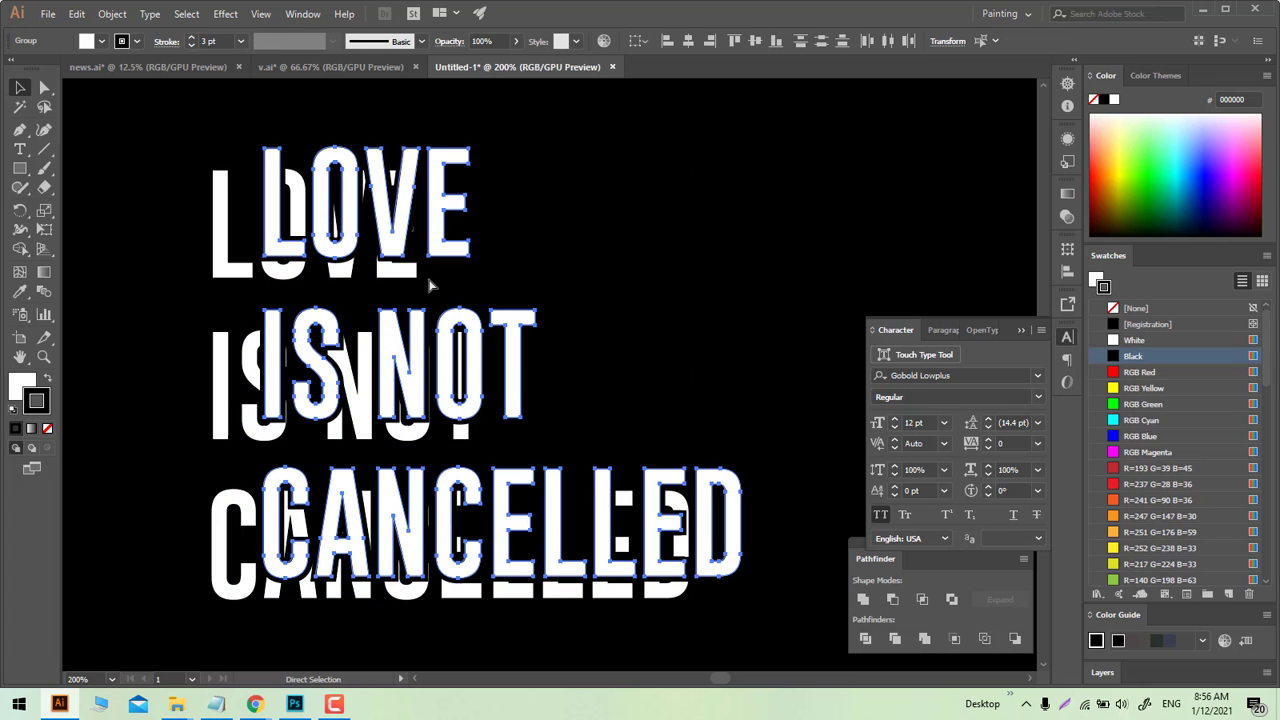
pyautogui.keyDown('shift'); pyautogui.click(220, 232); pyautogui.keyUp('shift')
# Step: Blend the back copy into the front lettering using Specified Steps set to 6
pyautogui.click(44, 292)
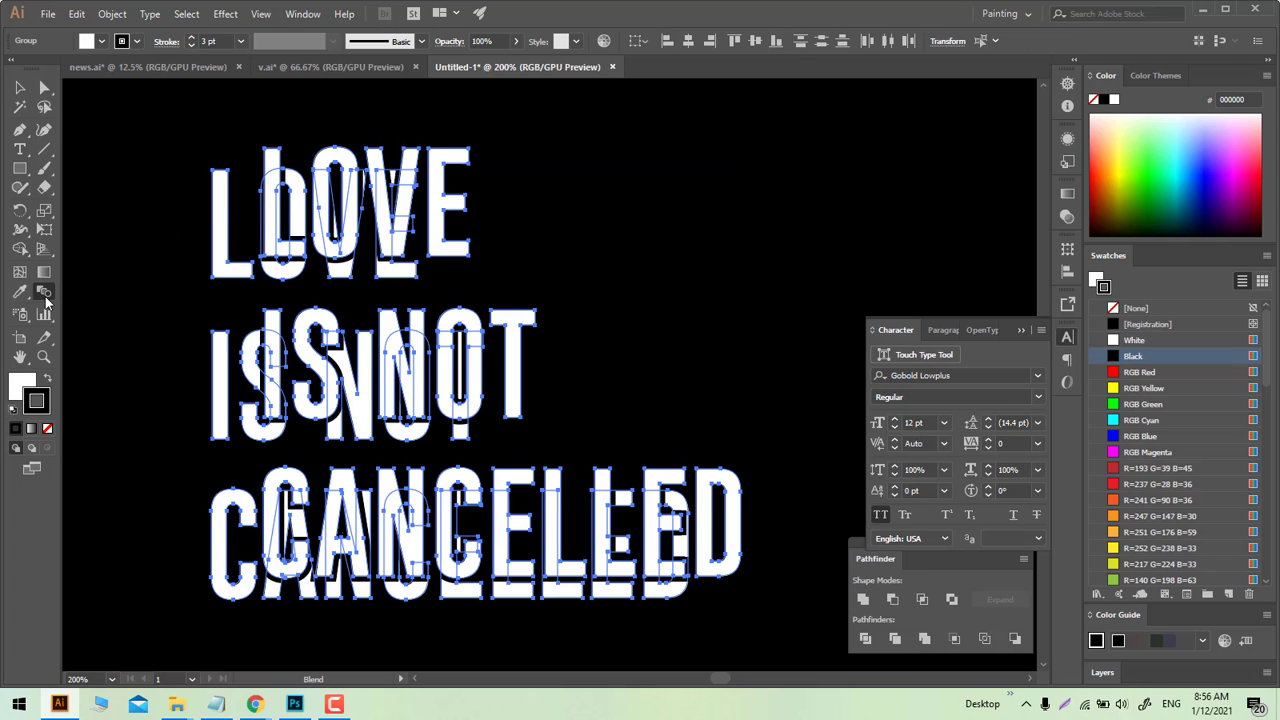
pyautogui.click(270, 154)
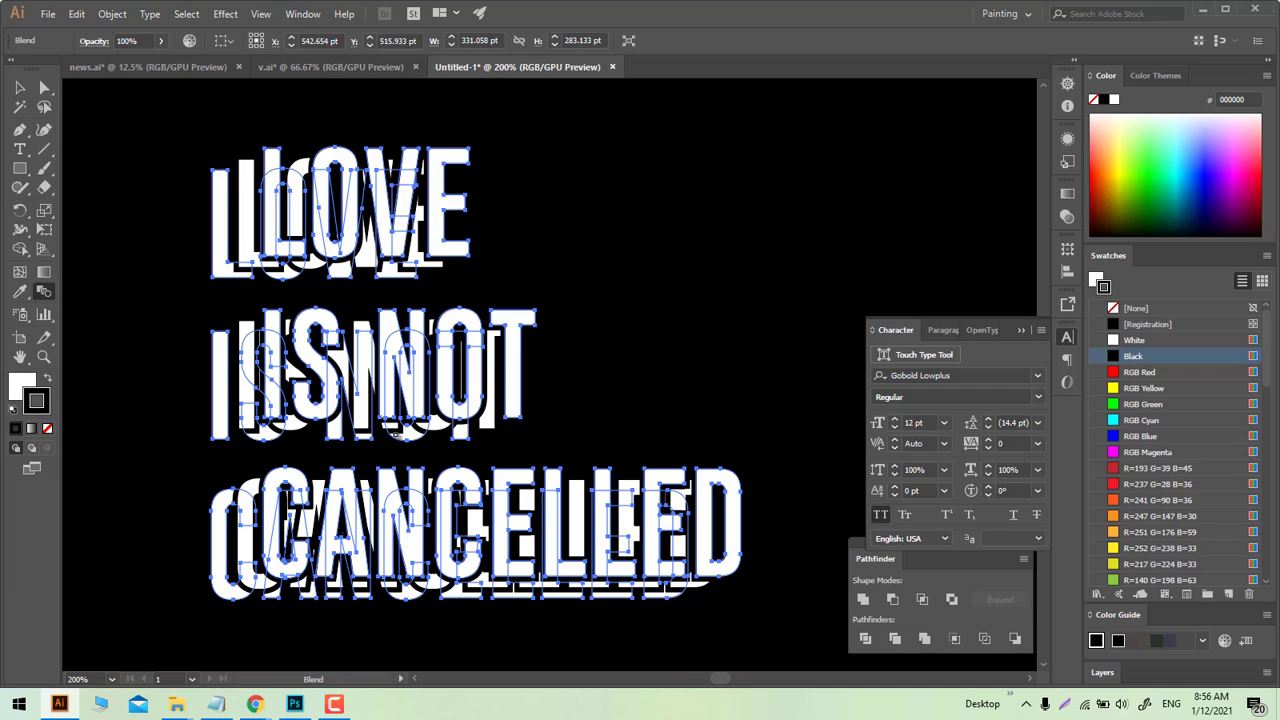
pyautogui.doubleClick(44, 292)
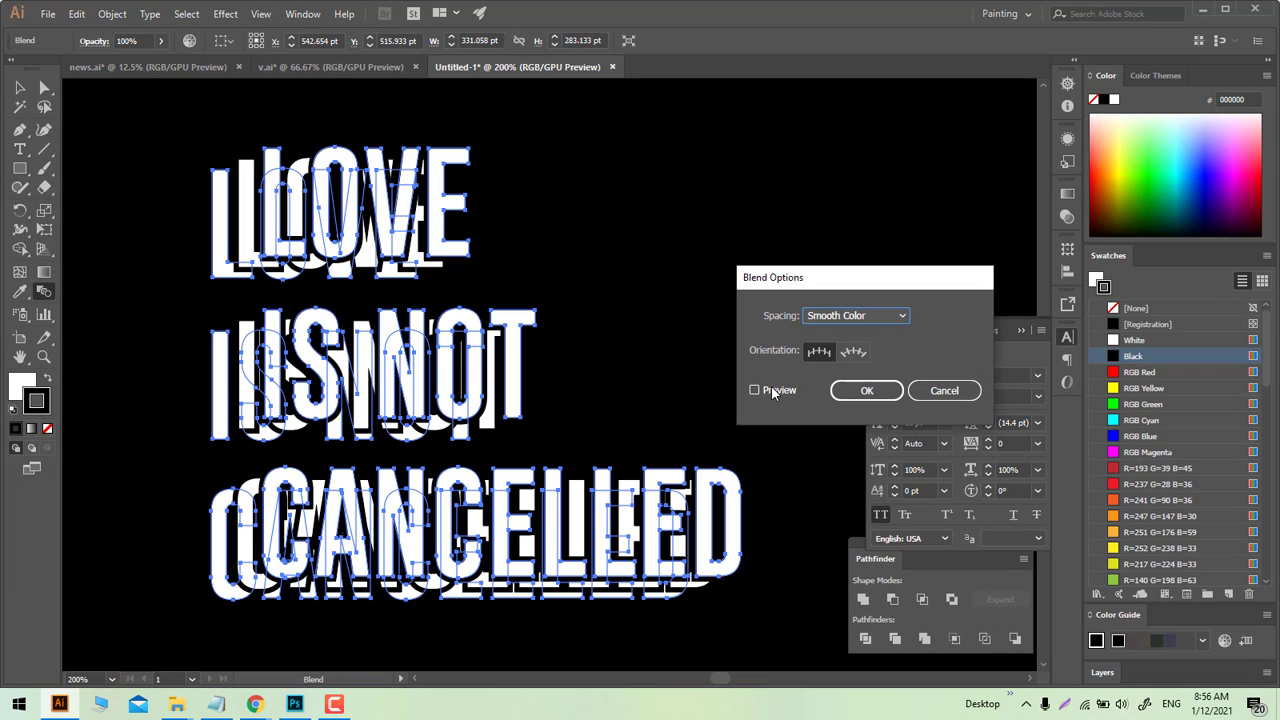
pyautogui.click(771, 390)
pyautogui.click(863, 315)
pyautogui.click(840, 331)
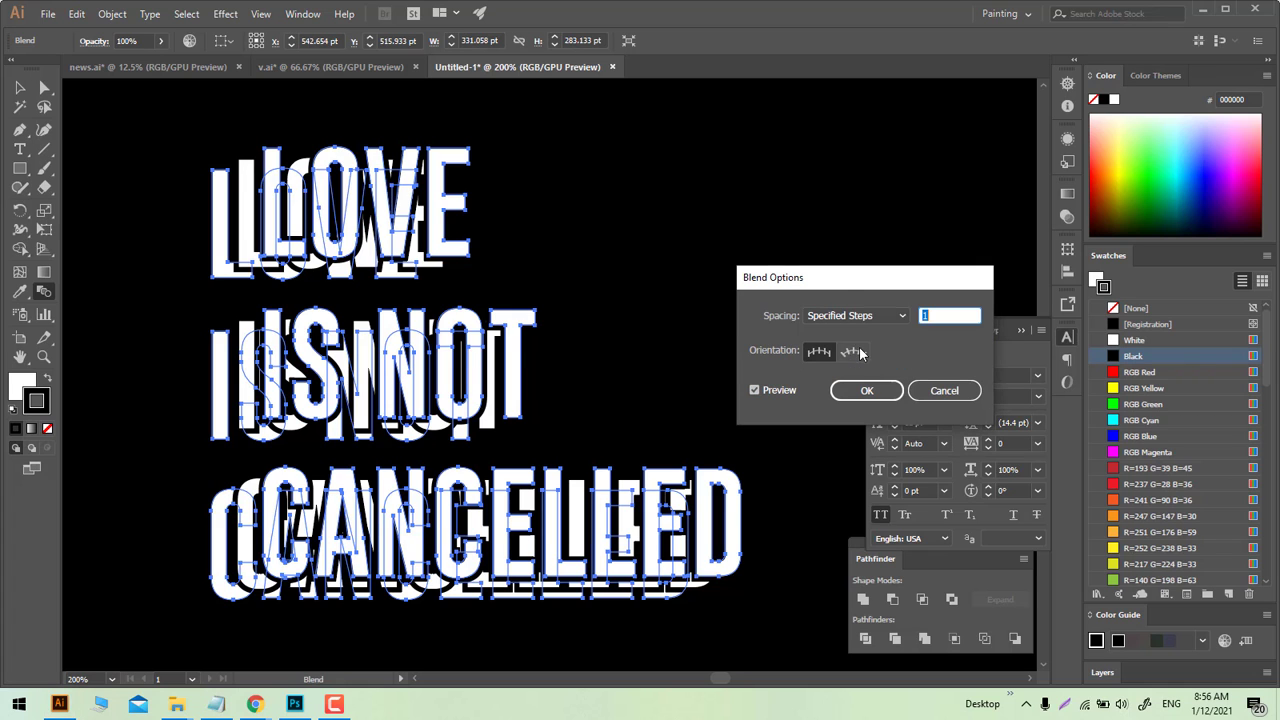
pyautogui.press('Up')
pyautogui.press('Up')
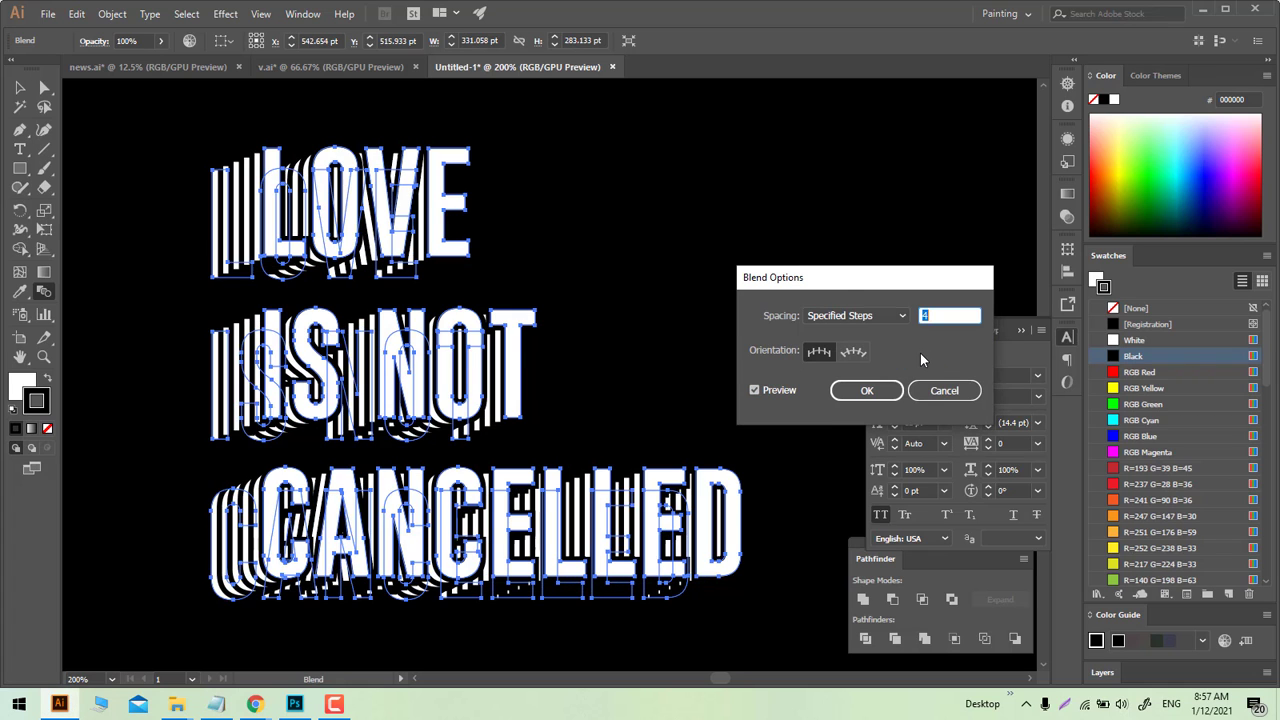
pyautogui.press('Up')
pyautogui.press('Up')
pyautogui.press('Up')
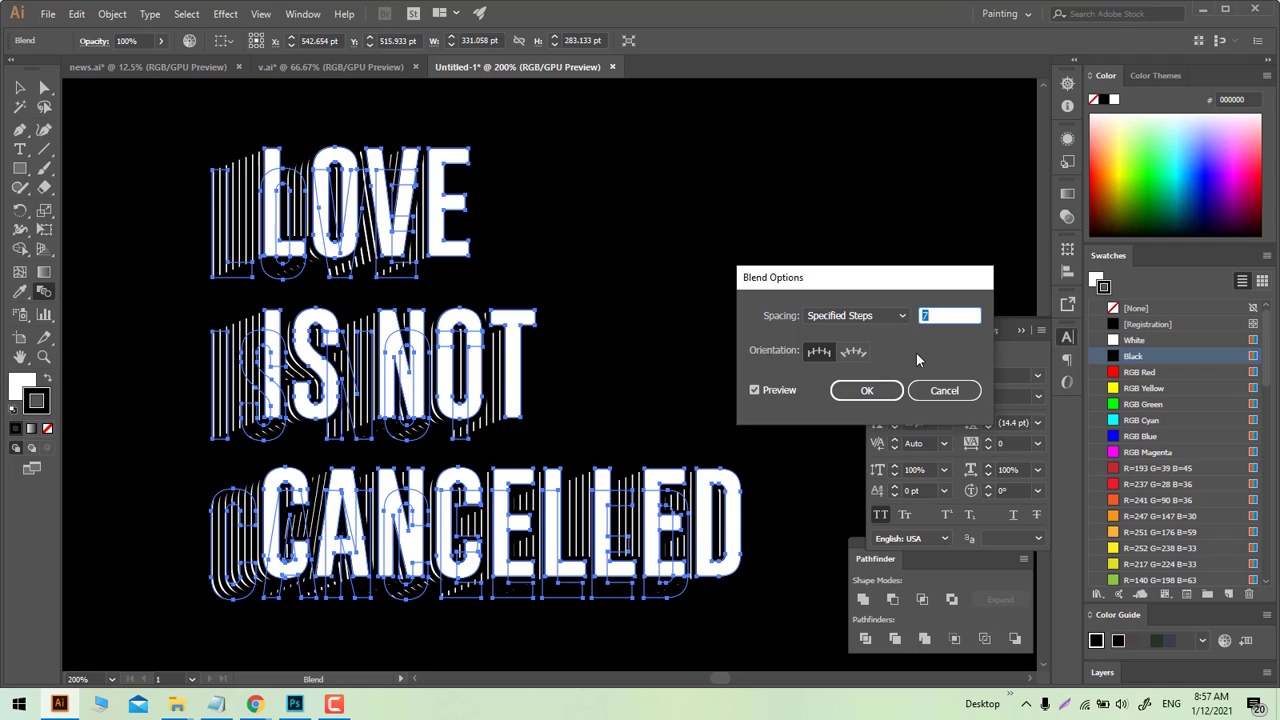
pyautogui.press('Down')
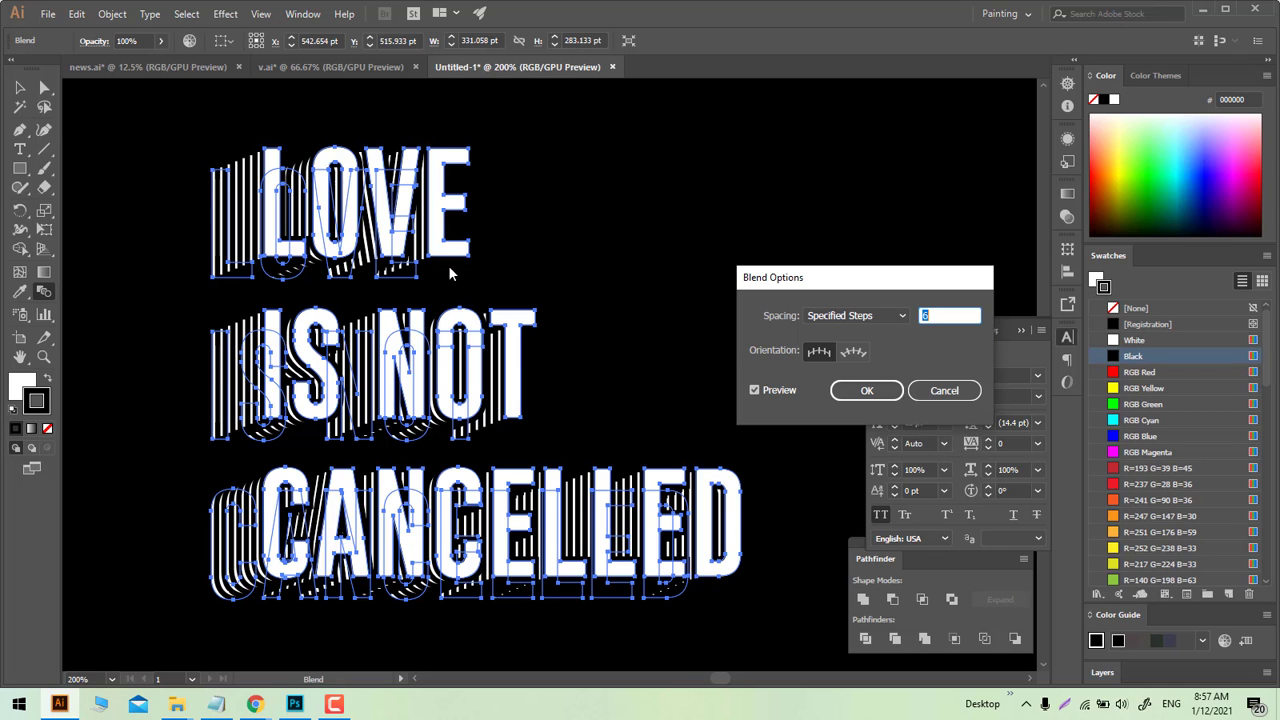
pyautogui.click(866, 390)
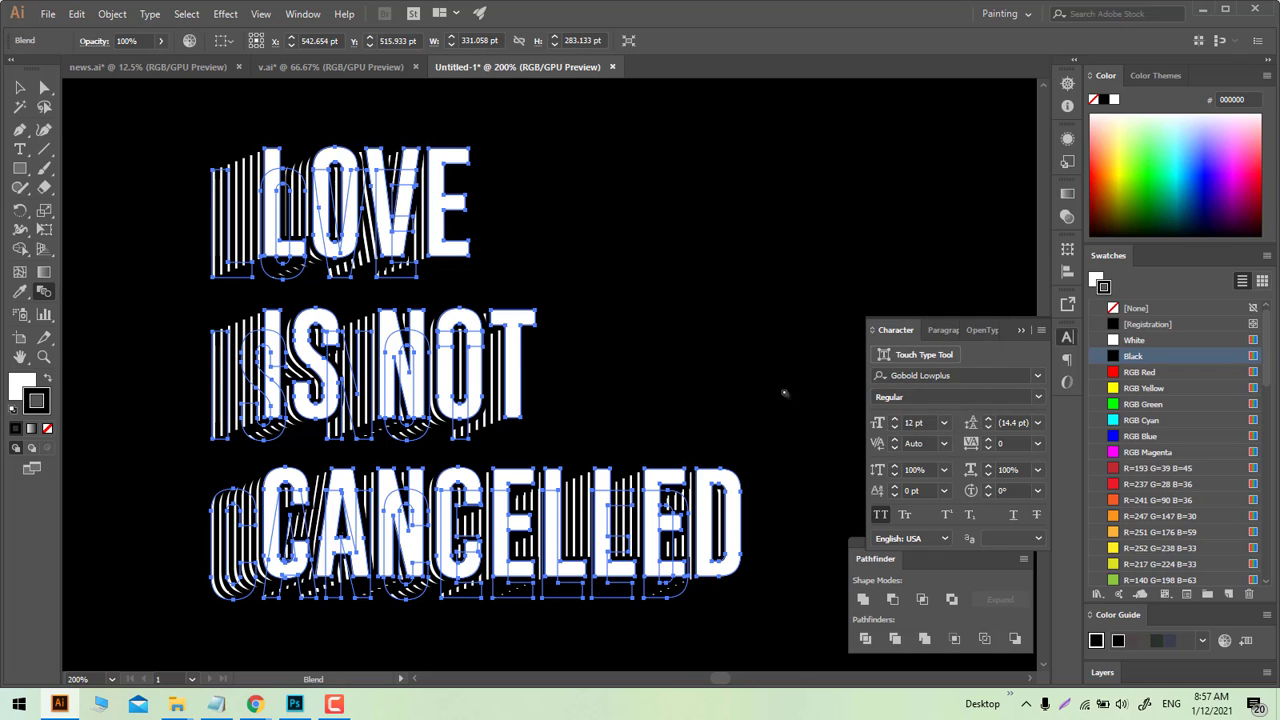
pyautogui.hotkey('ctrl', '-')
pyautogui.hotkey('ctrl', '-')
pyautogui.hotkey('ctrl', '-')
pyautogui.hotkey('ctrl', '-')
# Step: Isolate the blend group and drag its front lettering down, lengthening the stepped trail
pyautogui.click(27, 92)
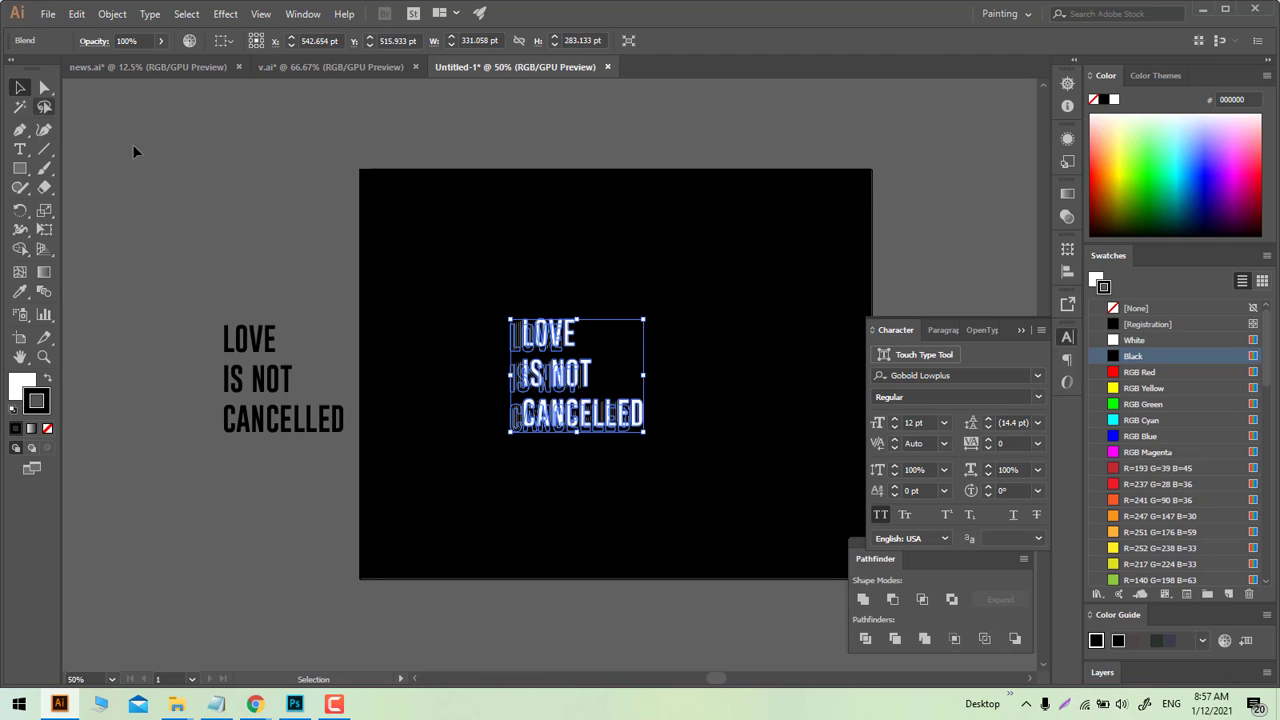
pyautogui.hotkey('ctrl', '+')
pyautogui.hotkey('ctrl', '+')
pyautogui.moveTo(535, 312)
pyautogui.mouseDown()
pyautogui.moveTo(543, 296)
pyautogui.moveTo(533, 314)
pyautogui.mouseUp()
pyautogui.rightClick(535, 310)
pyautogui.click(580, 403)
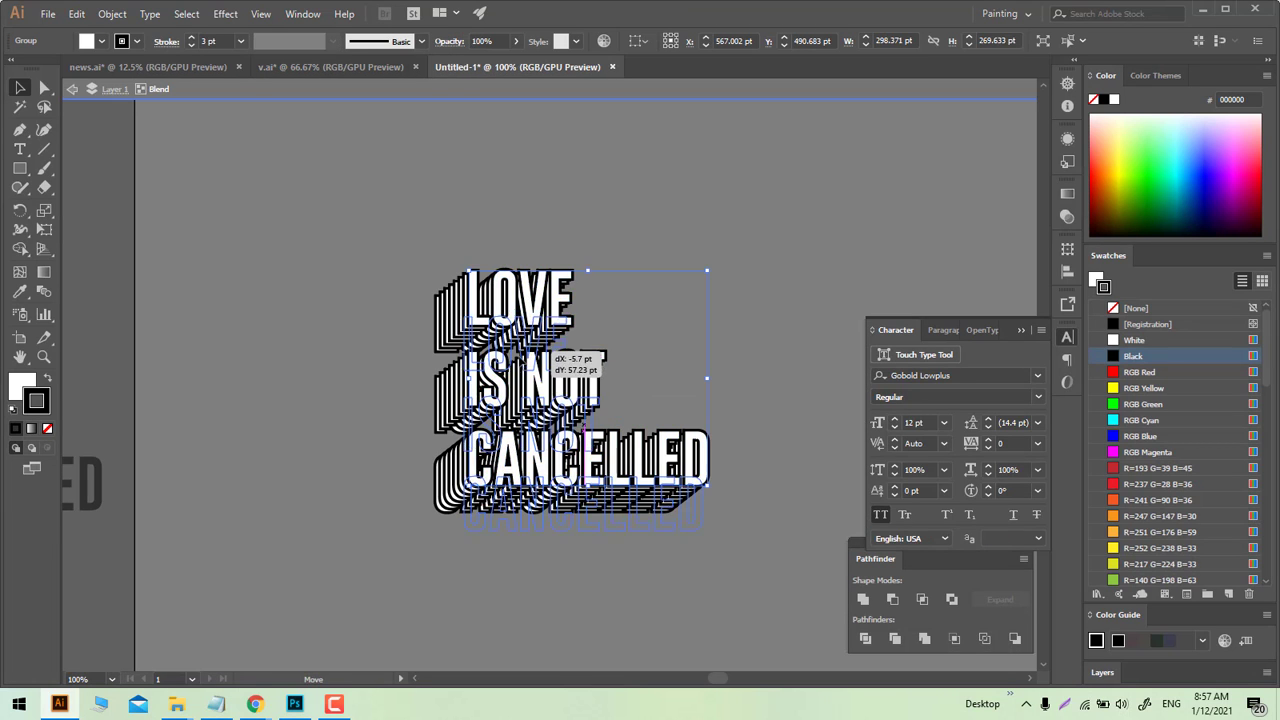
pyautogui.moveTo(534, 316)
pyautogui.mouseDown()
pyautogui.moveTo(523, 387)
pyautogui.moveTo(533, 416)
pyautogui.moveTo(560, 350)
pyautogui.moveTo(526, 357)
pyautogui.moveTo(538, 369)
pyautogui.moveTo(510, 359)
pyautogui.moveTo(512, 375)
pyautogui.moveTo(548, 342)
pyautogui.moveTo(525, 330)
pyautogui.moveTo(516, 361)
pyautogui.mouseUp()
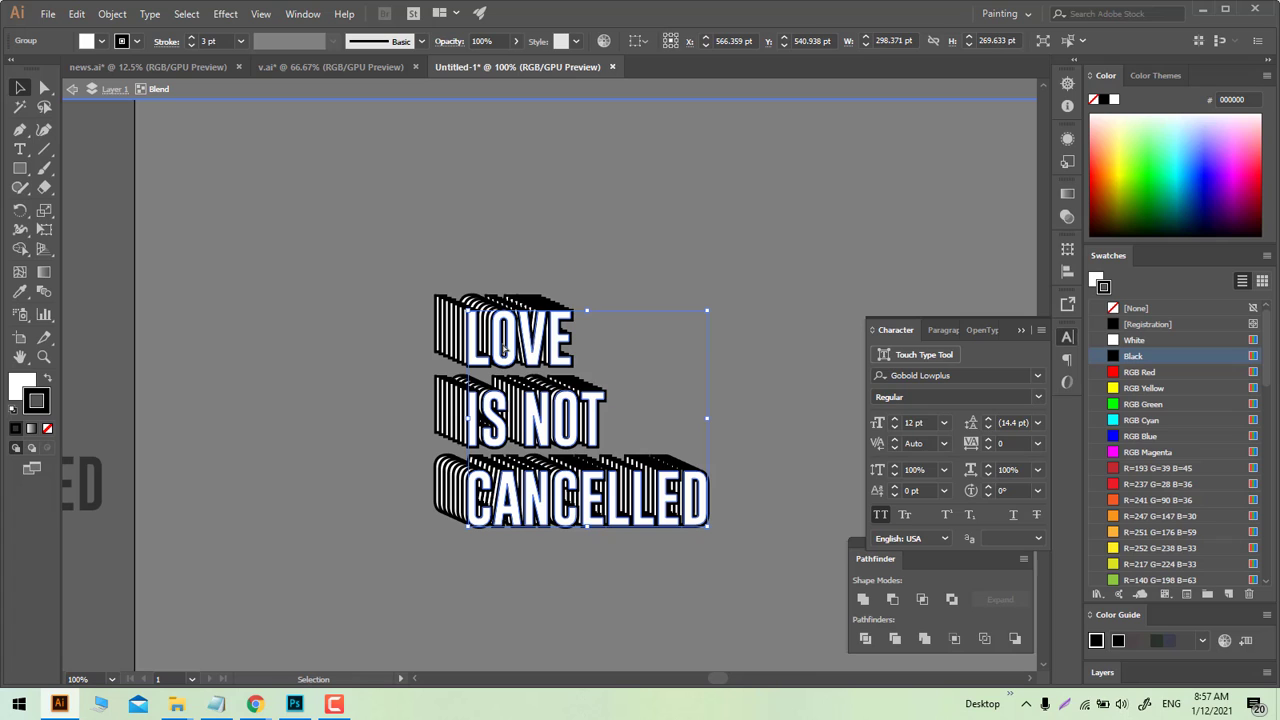
pyautogui.moveTo(529, 341)
pyautogui.mouseDown()
pyautogui.moveTo(509, 360)
pyautogui.moveTo(514, 374)
pyautogui.moveTo(509, 355)
pyautogui.mouseUp()
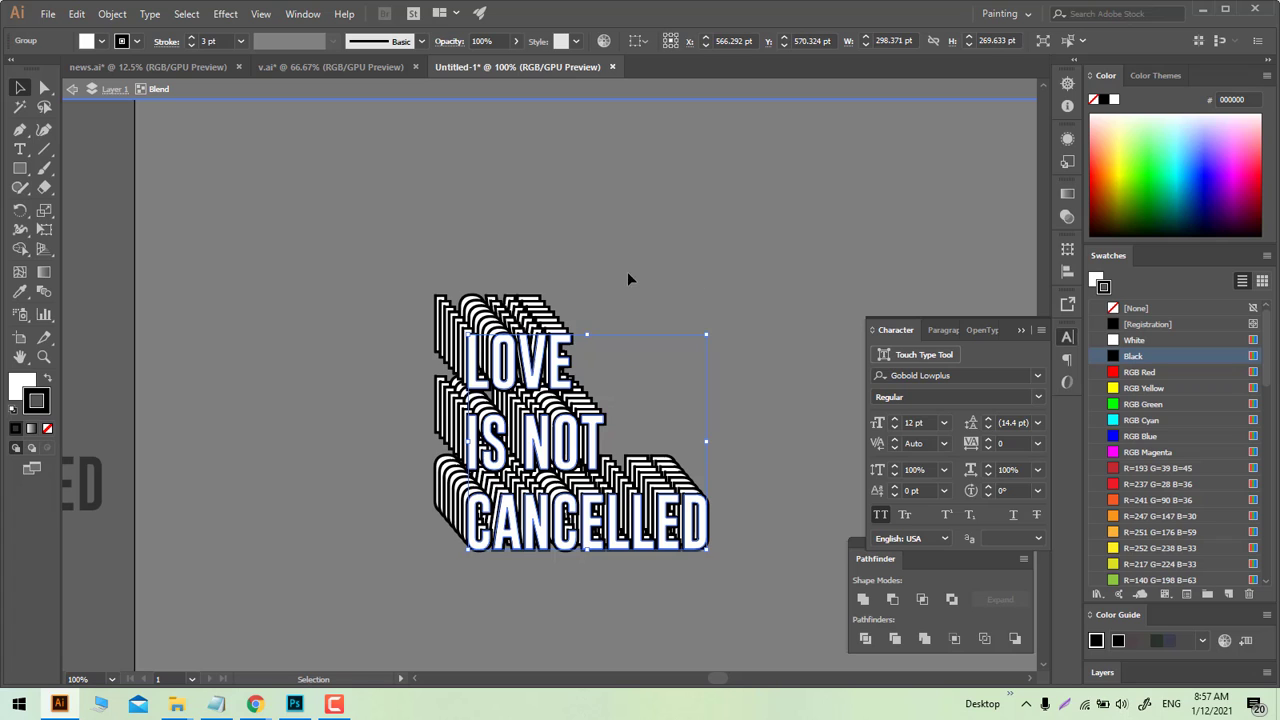
# Step: Fill the back blended copy with mid grey 7C7C7C and exit the isolated group
pyautogui.click(594, 290)
pyautogui.click(530, 305)
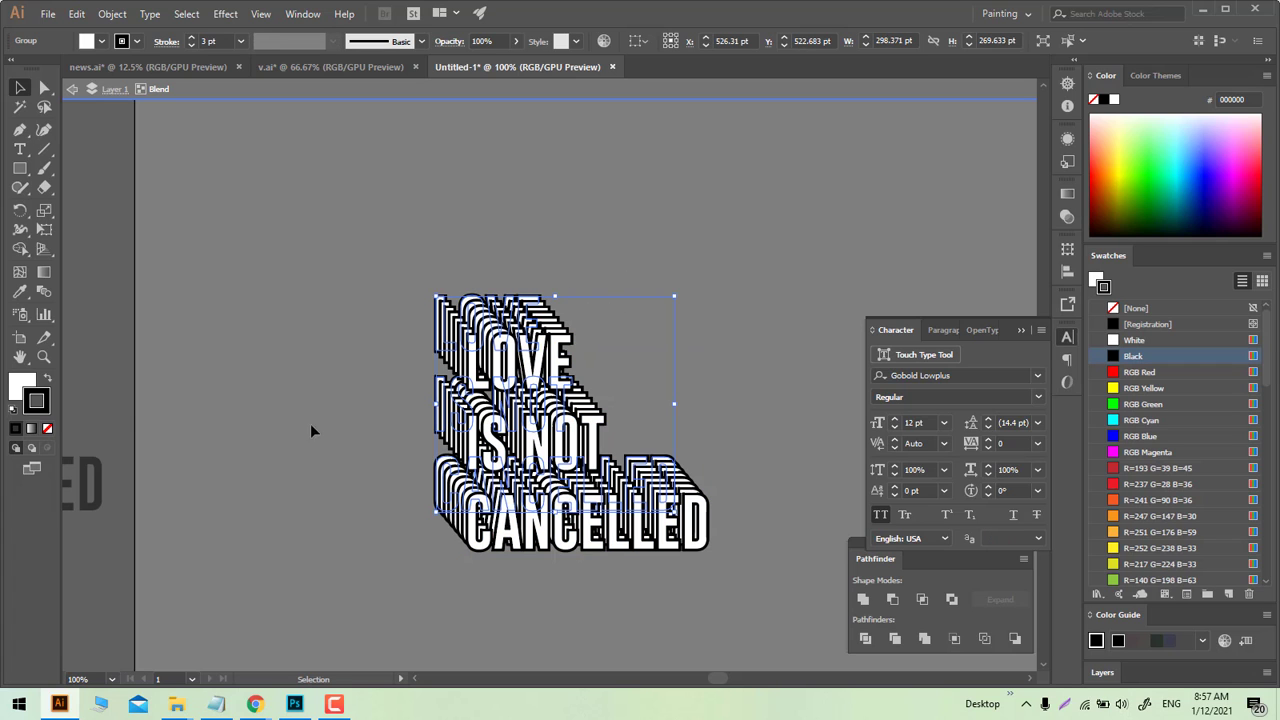
pyautogui.doubleClick(14, 384)
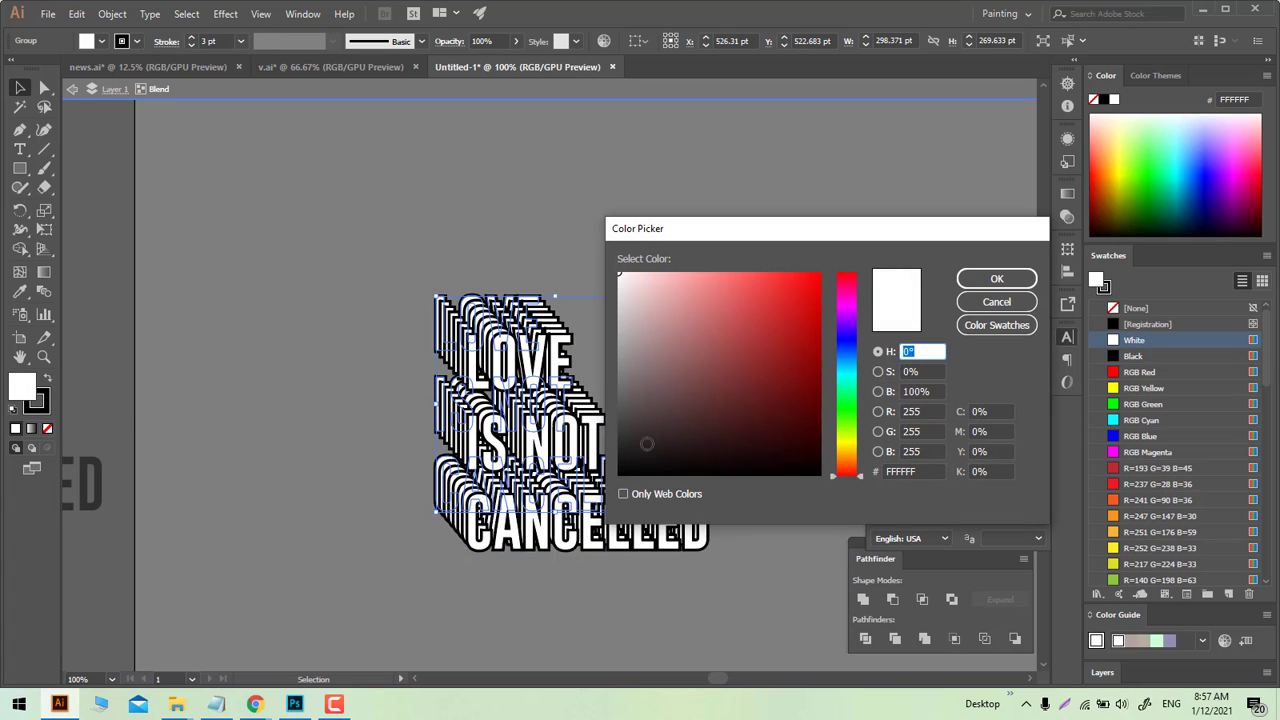
pyautogui.moveTo(627, 396); pyautogui.dragTo(598, 375)
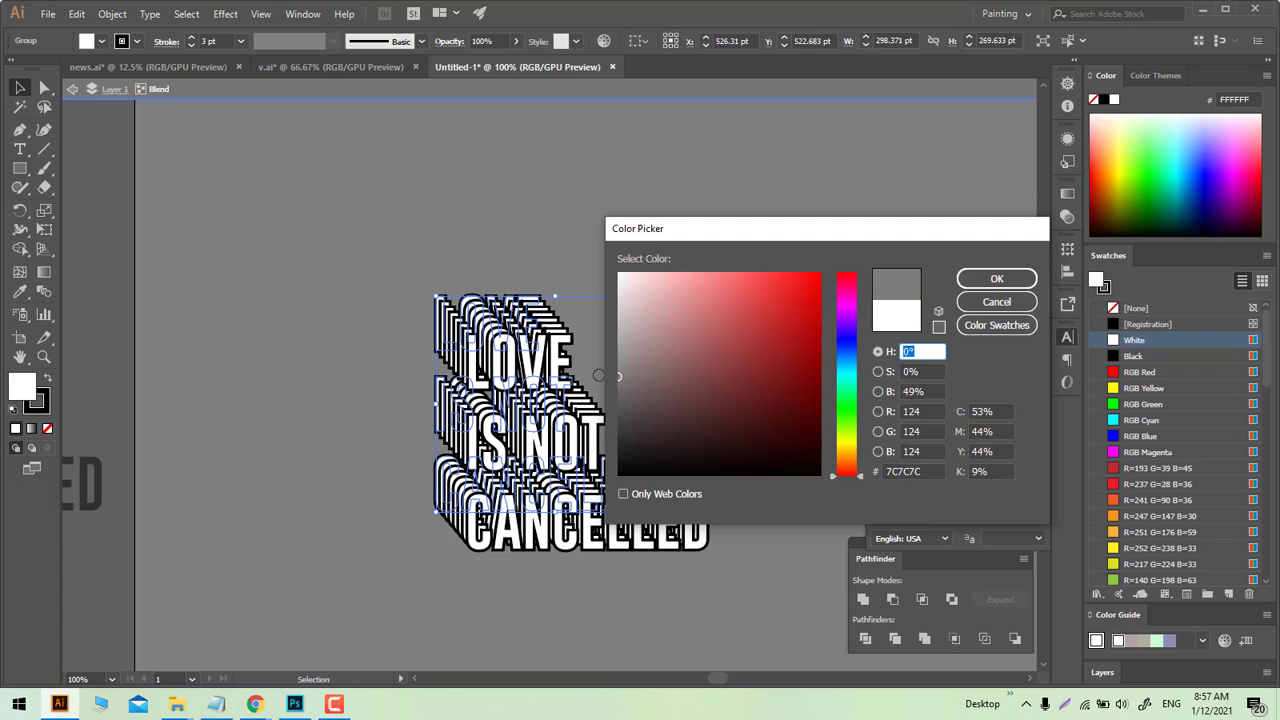
pyautogui.click(996, 279)
pyautogui.doubleClick(601, 185)
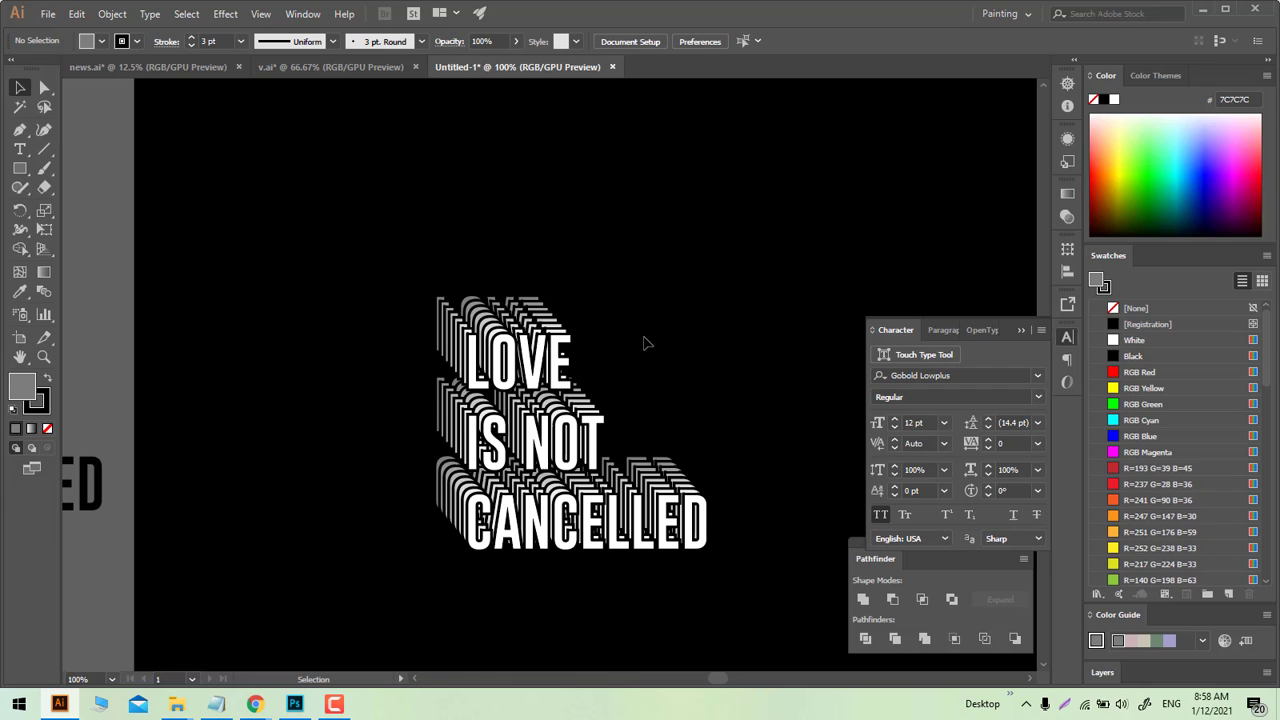
# Step: Try scaling the blended lettering up, then undo the enlargement
pyautogui.moveTo(533, 400); pyautogui.dragTo(560, 331)
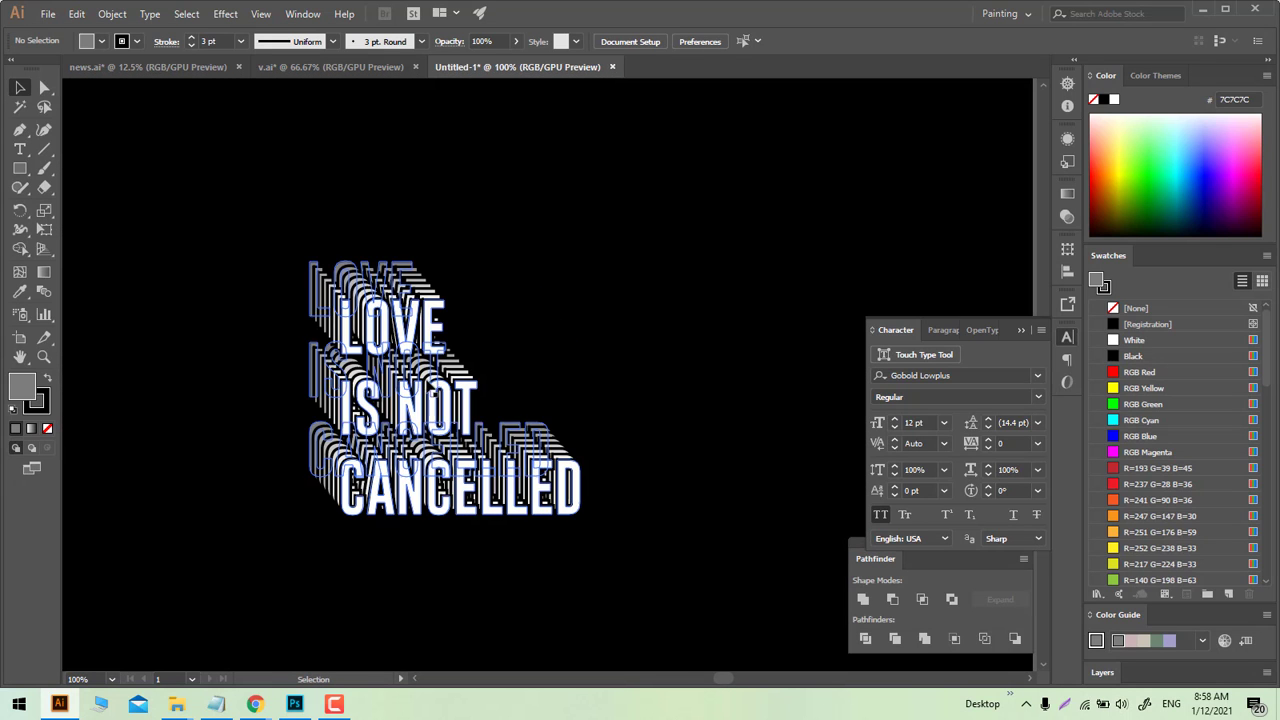
pyautogui.click(552, 482)
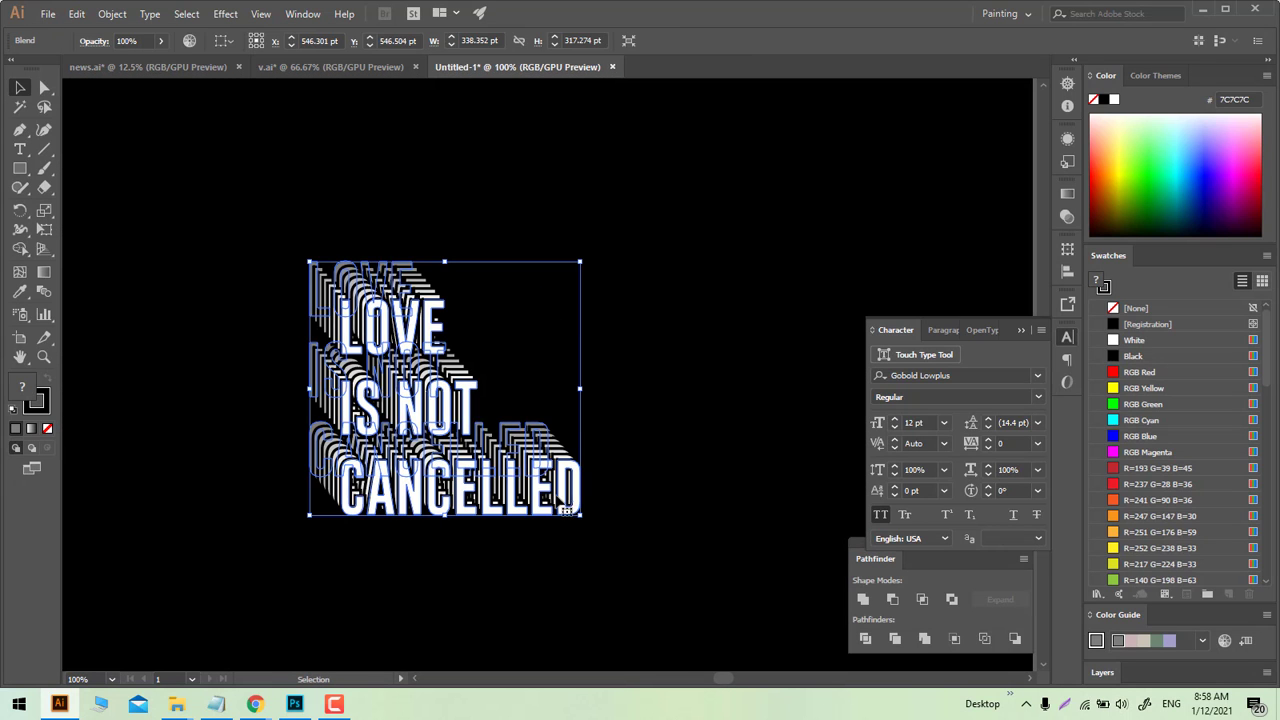
pyautogui.moveTo(580, 516); pyautogui.dragTo(634, 571)
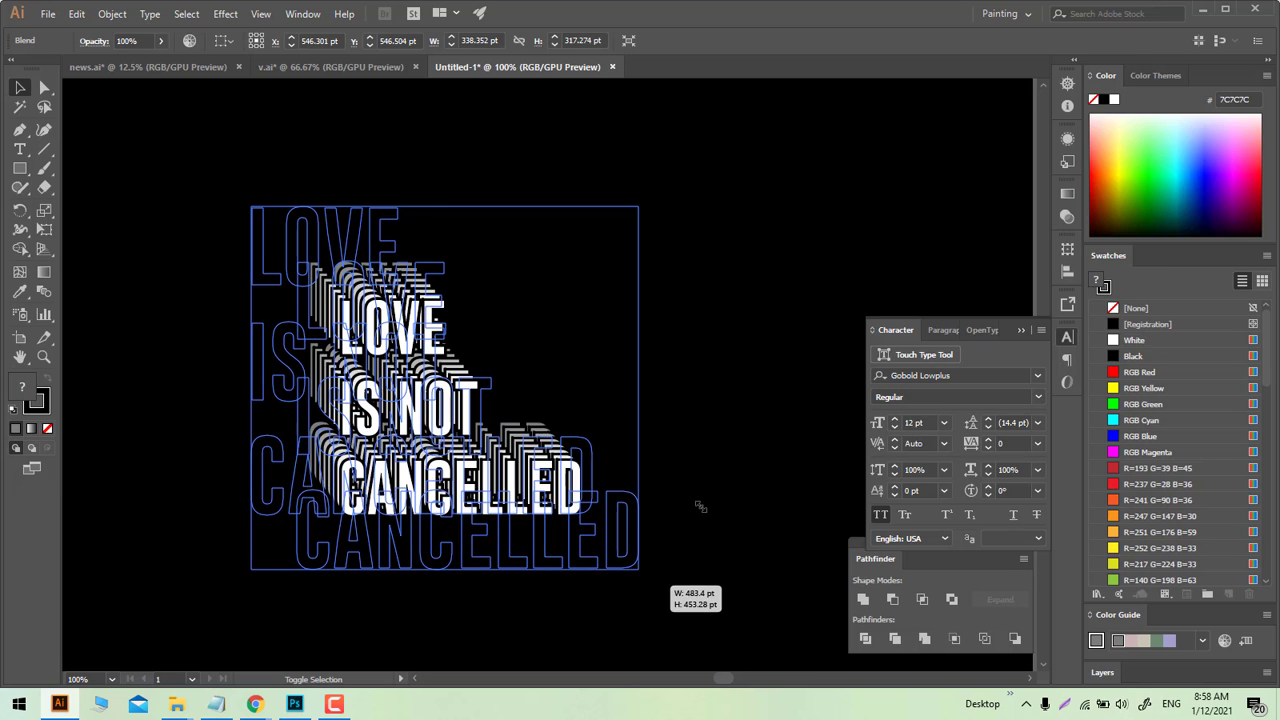
pyautogui.click(714, 491)
pyautogui.scroll(-2, 722, 532)
pyautogui.hotkey('ctrl', 'z')
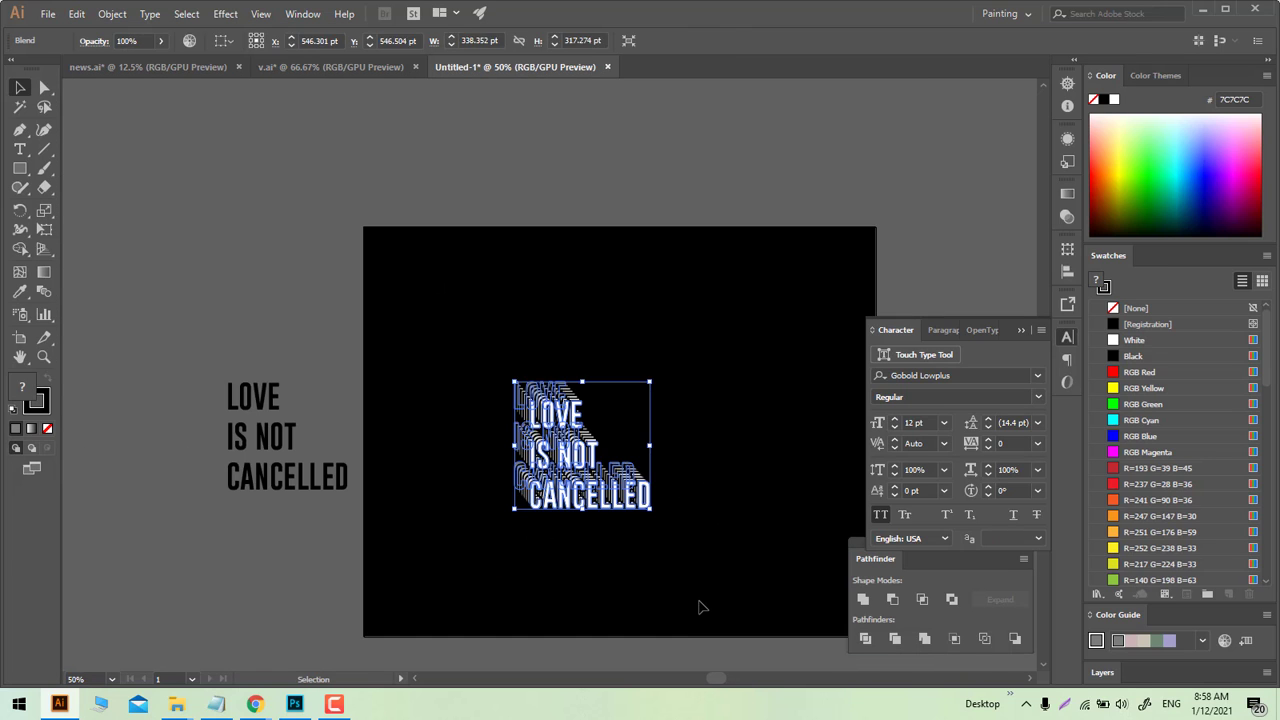
pyautogui.click(700, 606)
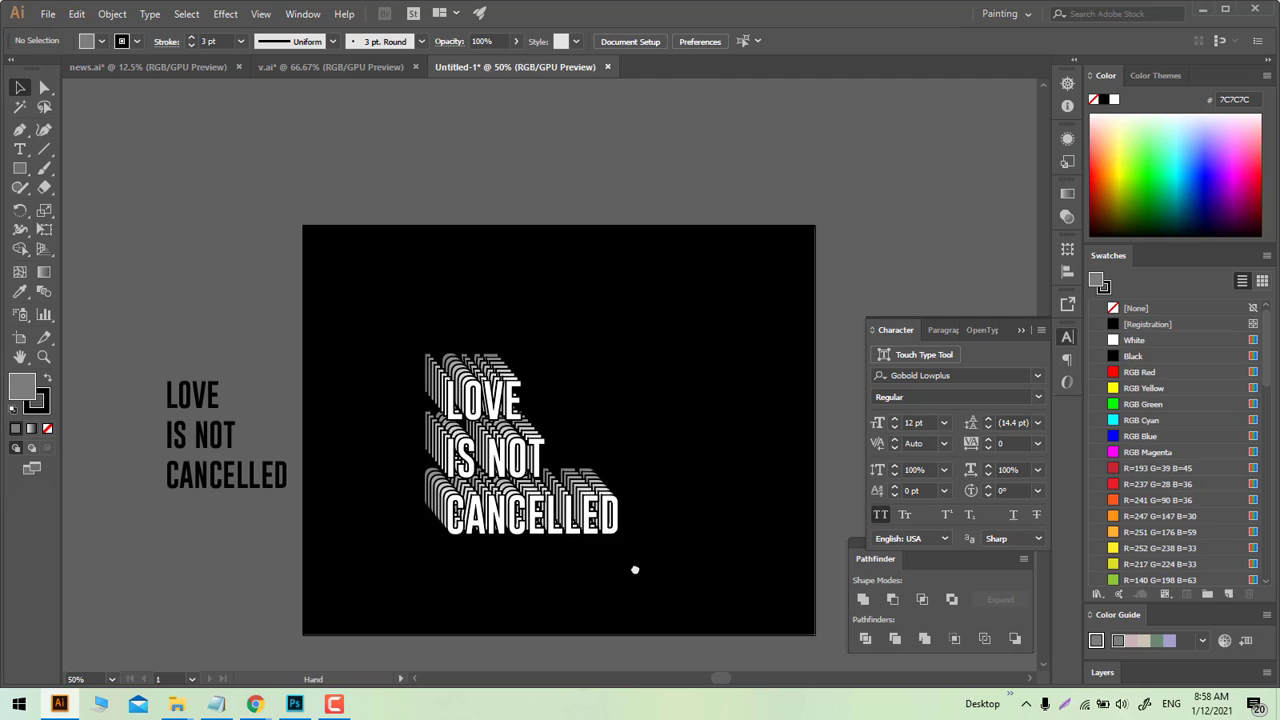
# Step: Zoom in and back out to frame the artboard, and pick the Rectangle tool
pyautogui.hotkey('ctrl', '1')
pyautogui.hotkey('ctrl', '-')
pyautogui.hotkey('ctrl', '-')
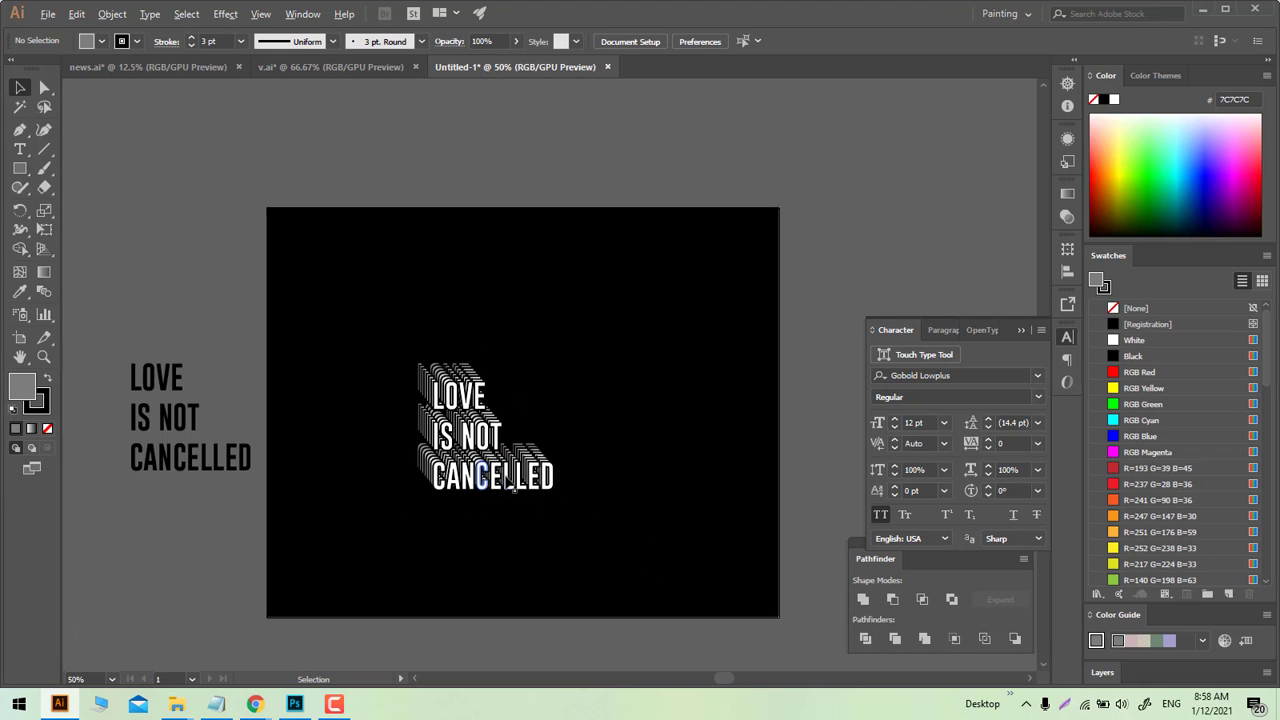
pyautogui.click(20, 170)
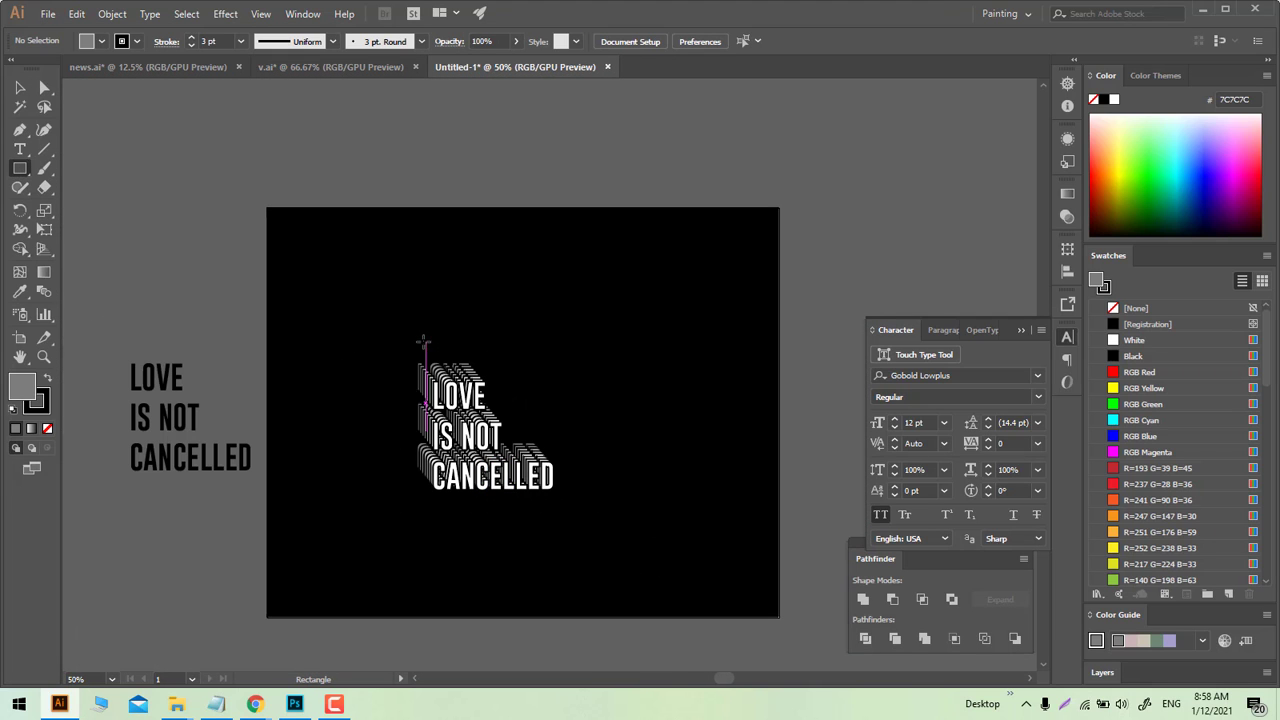
# Step: Draw a tall rectangle over the stepped text and remove its fill
pyautogui.moveTo(427, 317)
pyautogui.mouseDown()
pyautogui.moveTo(434, 416)
pyautogui.moveTo(547, 523)
pyautogui.mouseUp()
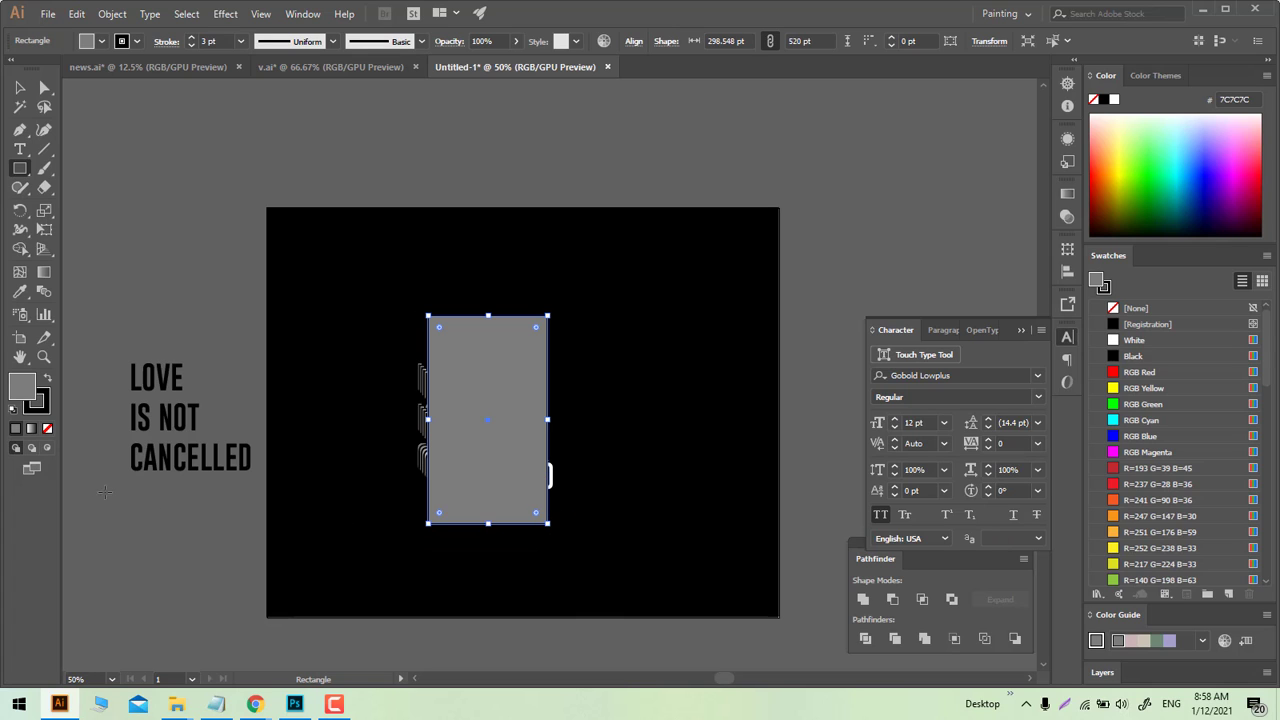
pyautogui.click(47, 379)
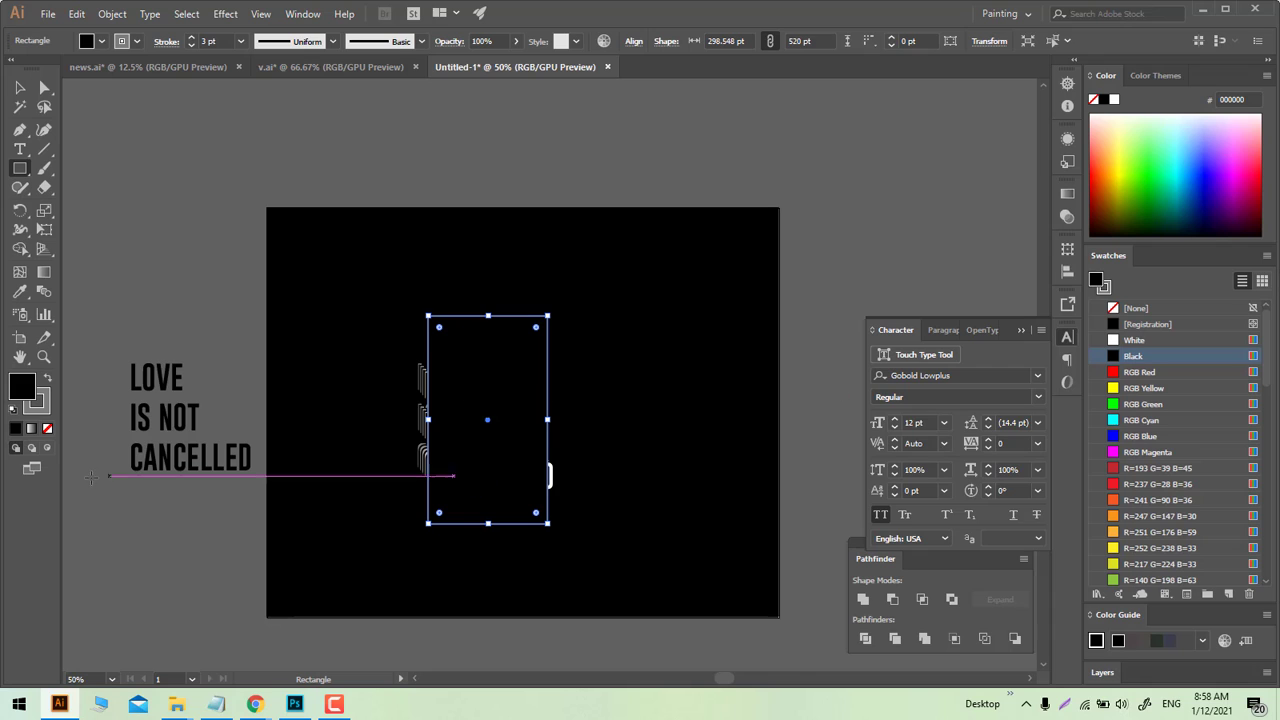
pyautogui.click(47, 379)
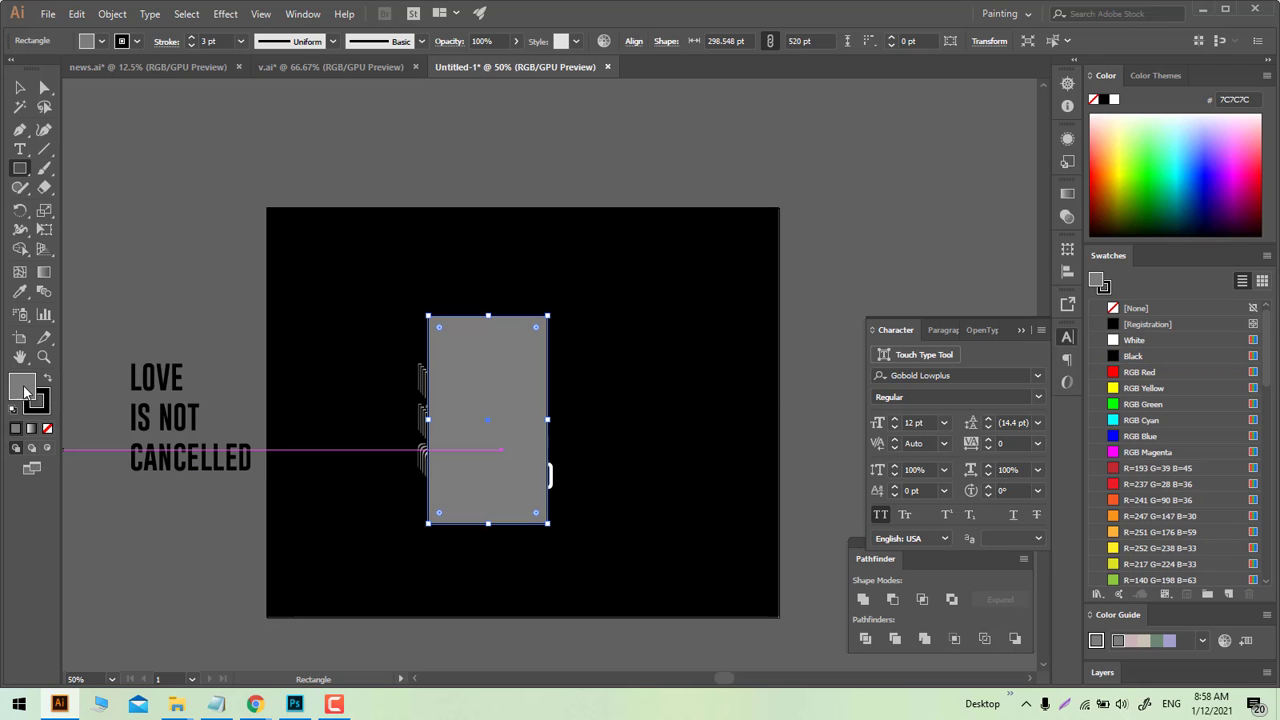
pyautogui.click(1135, 308)
# Step: Give the rectangle a white 7 pt outline, then deselect it
pyautogui.click(1105, 288)
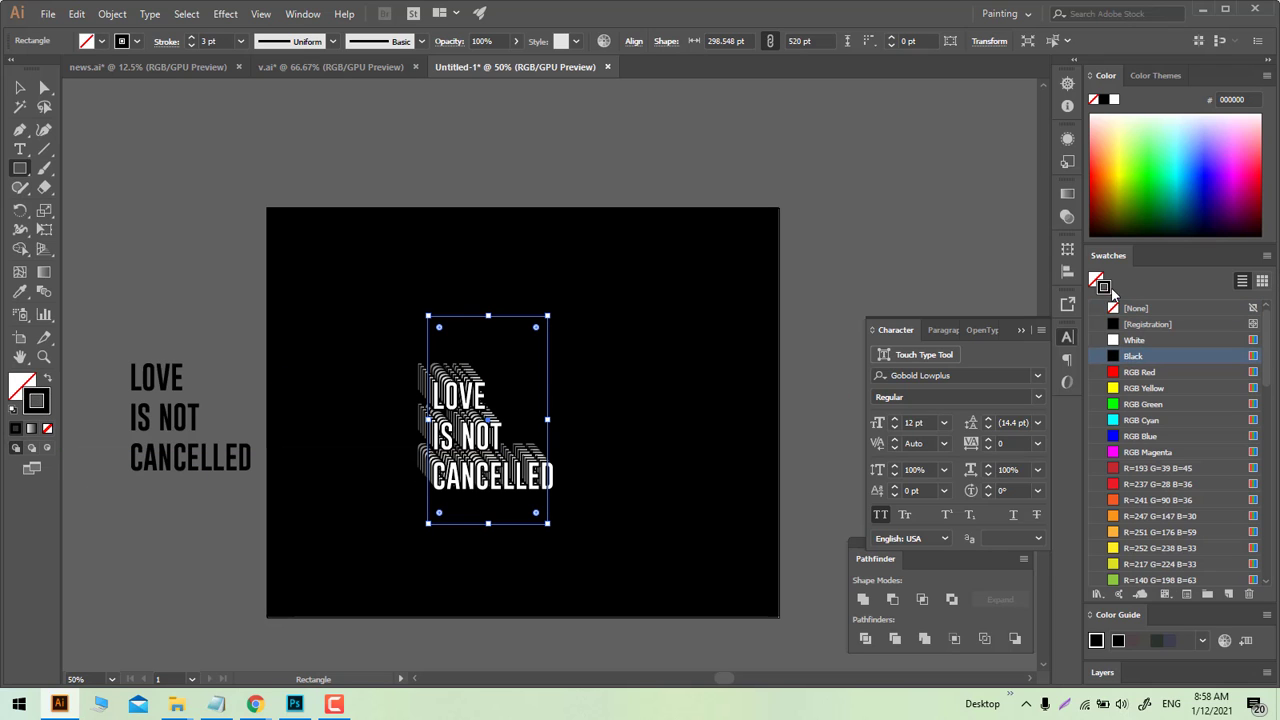
pyautogui.click(1117, 345)
pyautogui.click(191, 37)
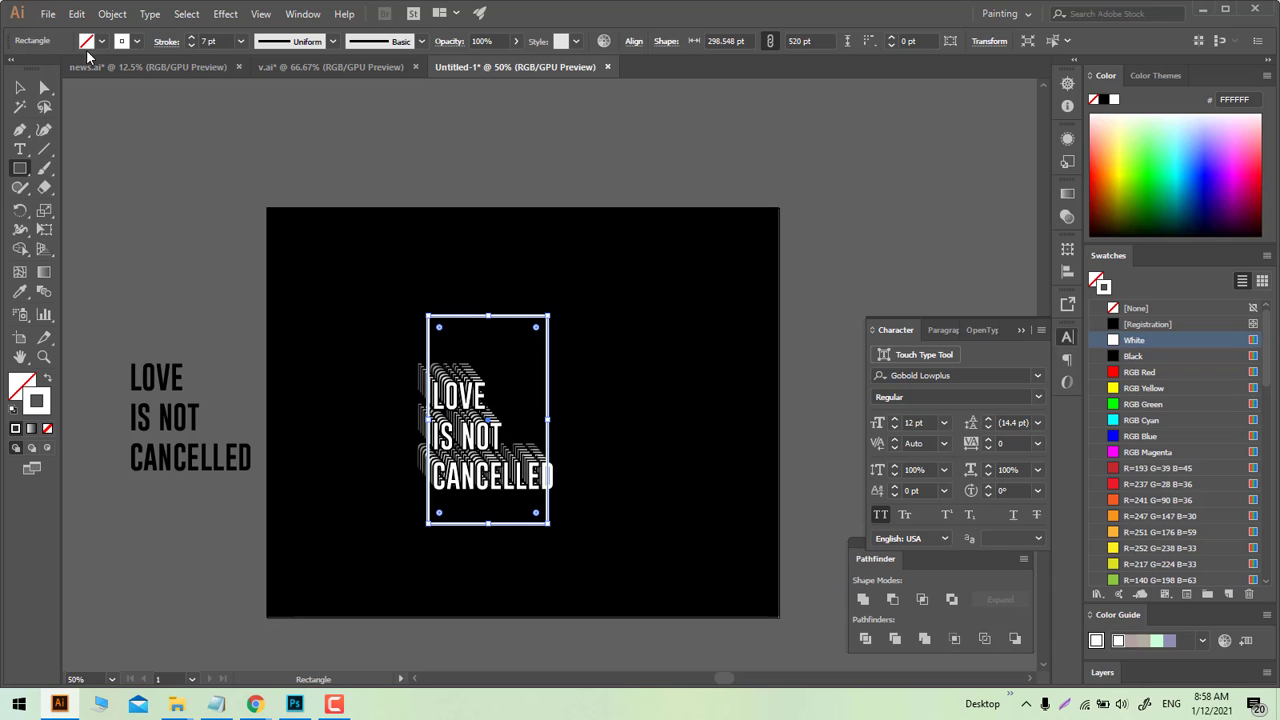
pyautogui.click(20, 88)
pyautogui.click(157, 174)
pyautogui.scroll(1, 570, 559)
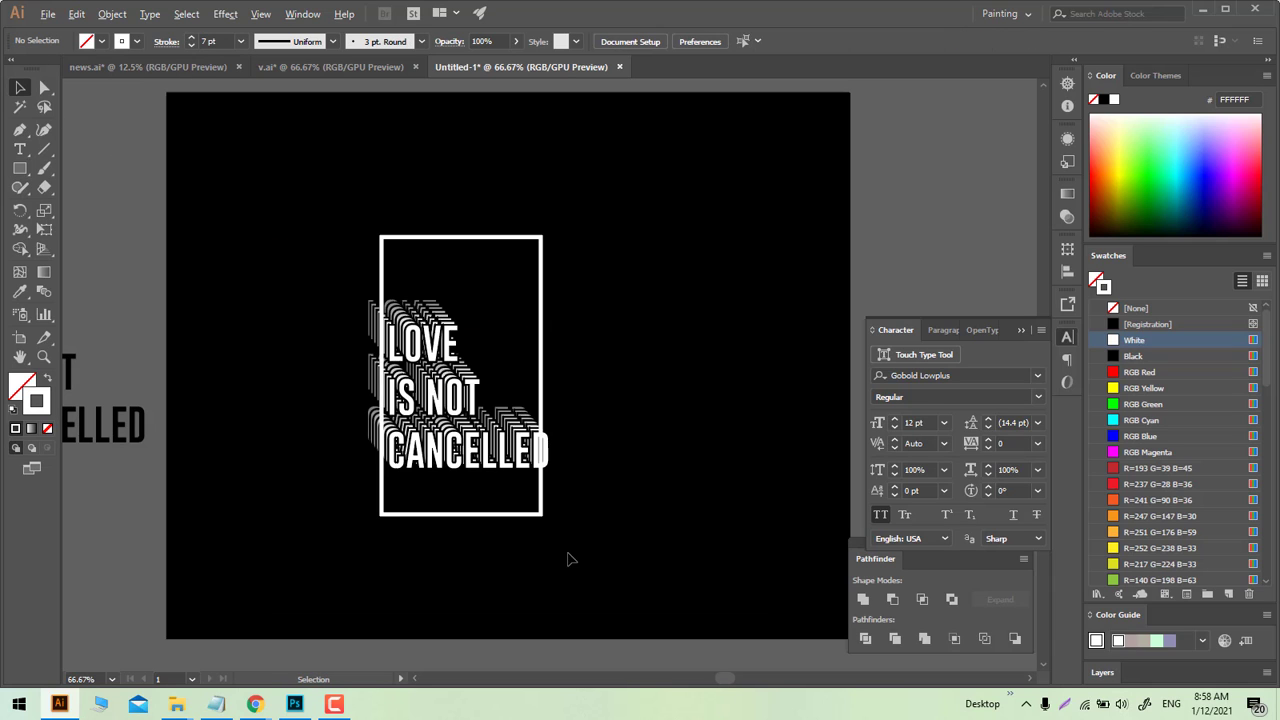
# Step: Vertically centre-align the white frame and the stepped LOVE IS NOT CANCELLED text blend
pyautogui.click(494, 470)
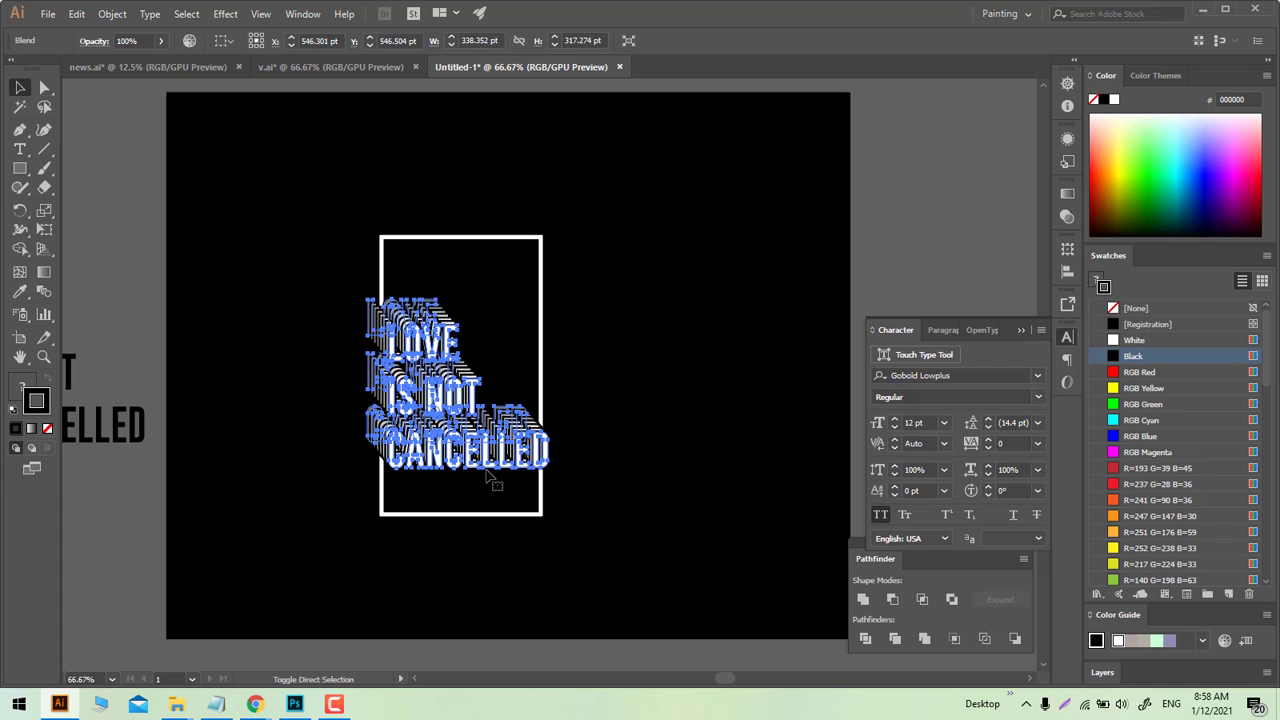
pyautogui.click(600, 475)
pyautogui.moveTo(620, 540); pyautogui.dragTo(589, 557)
pyautogui.scroll(-1, 586, 560)
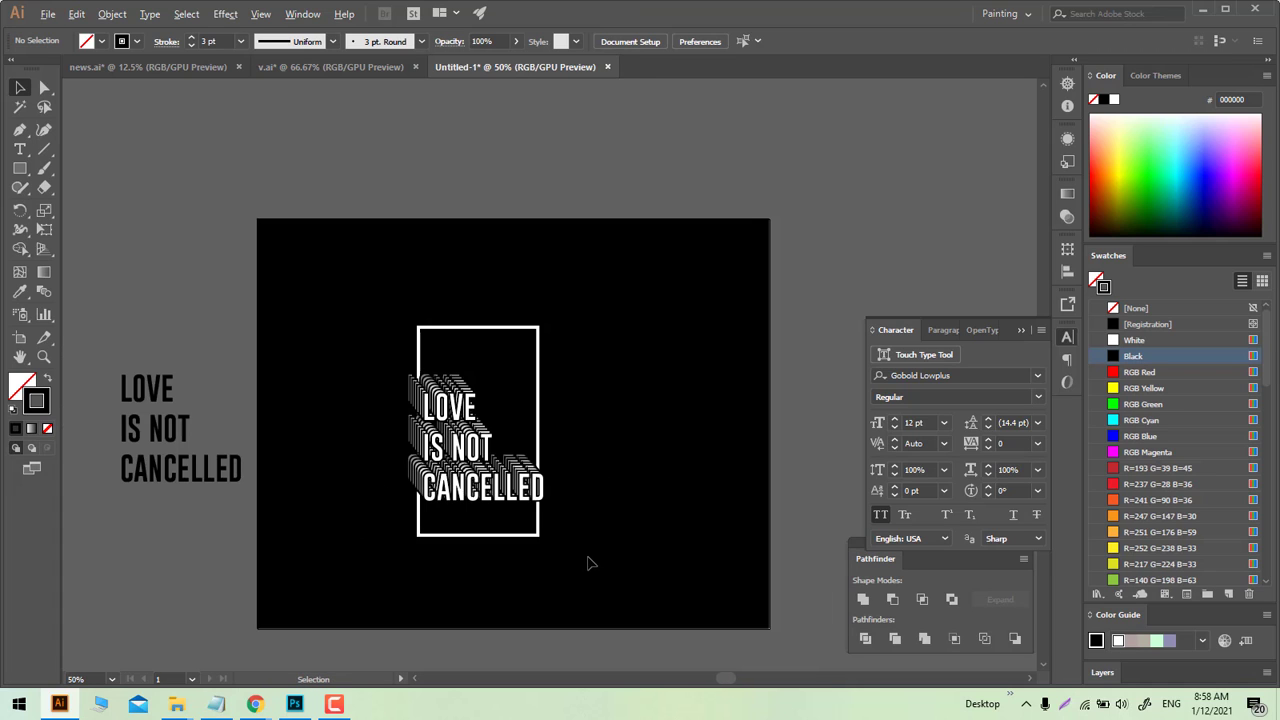
pyautogui.scroll(1, 475, 510)
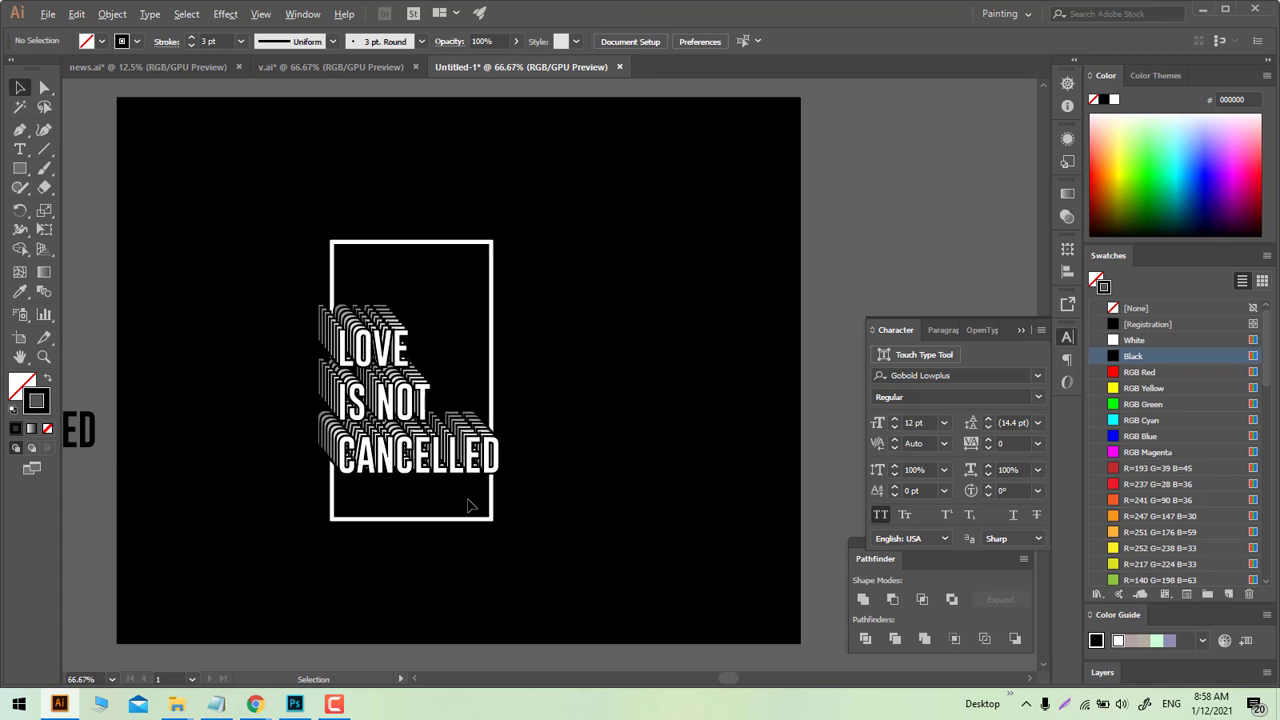
pyautogui.scroll(1, 470, 505)
pyautogui.scroll(-1, 470, 505)
pyautogui.click(492, 340)
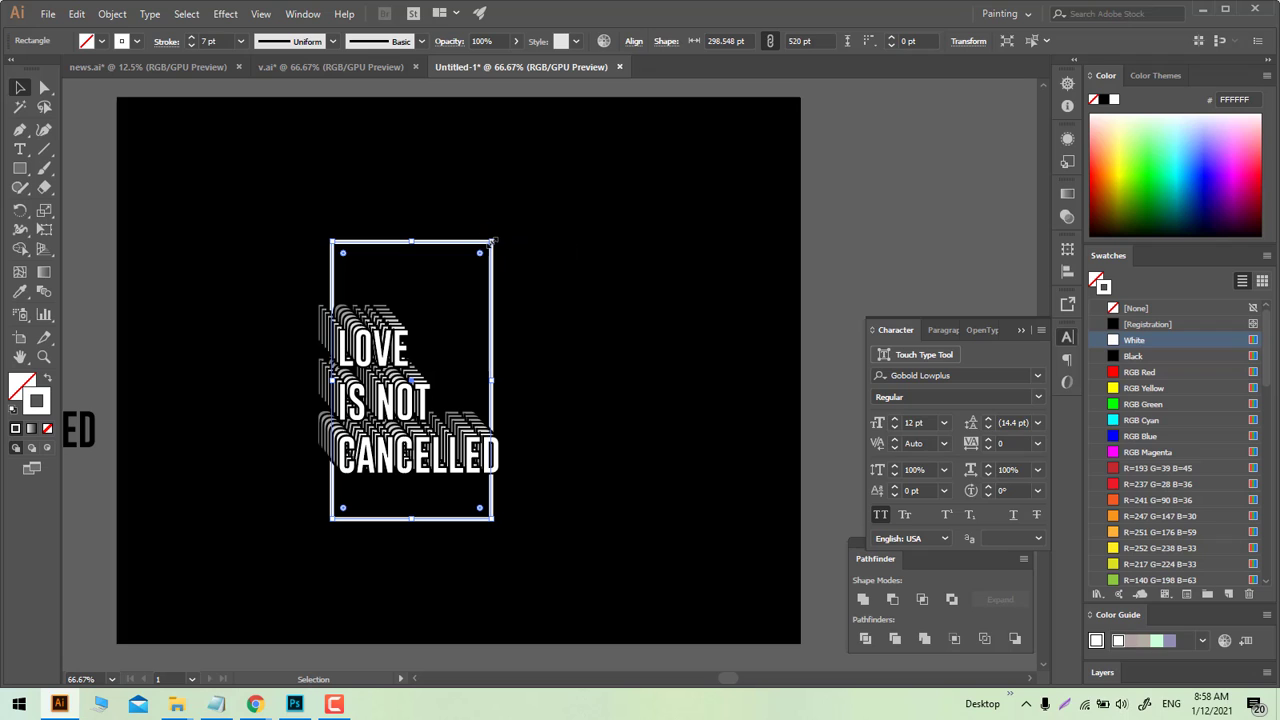
pyautogui.keyDown('shift'); pyautogui.click(401, 348); pyautogui.keyUp('shift')
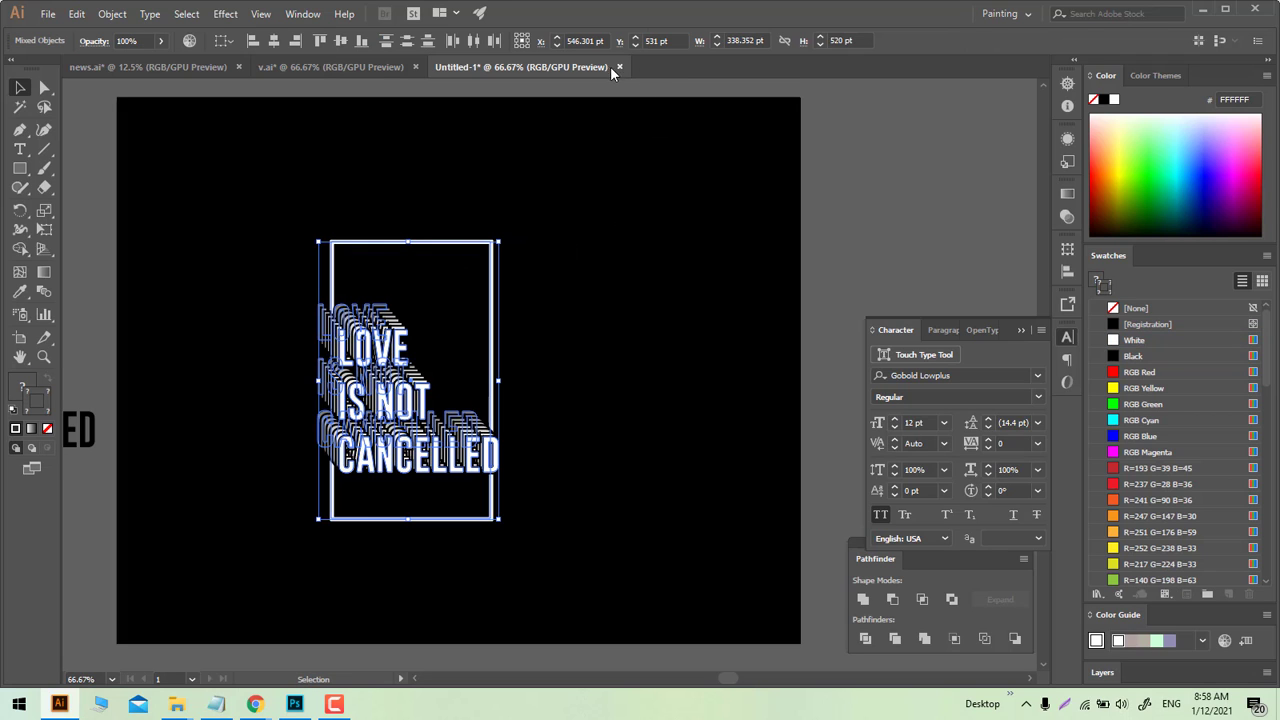
pyautogui.click(339, 42)
pyautogui.click(571, 390)
pyautogui.scroll(1, 502, 399)
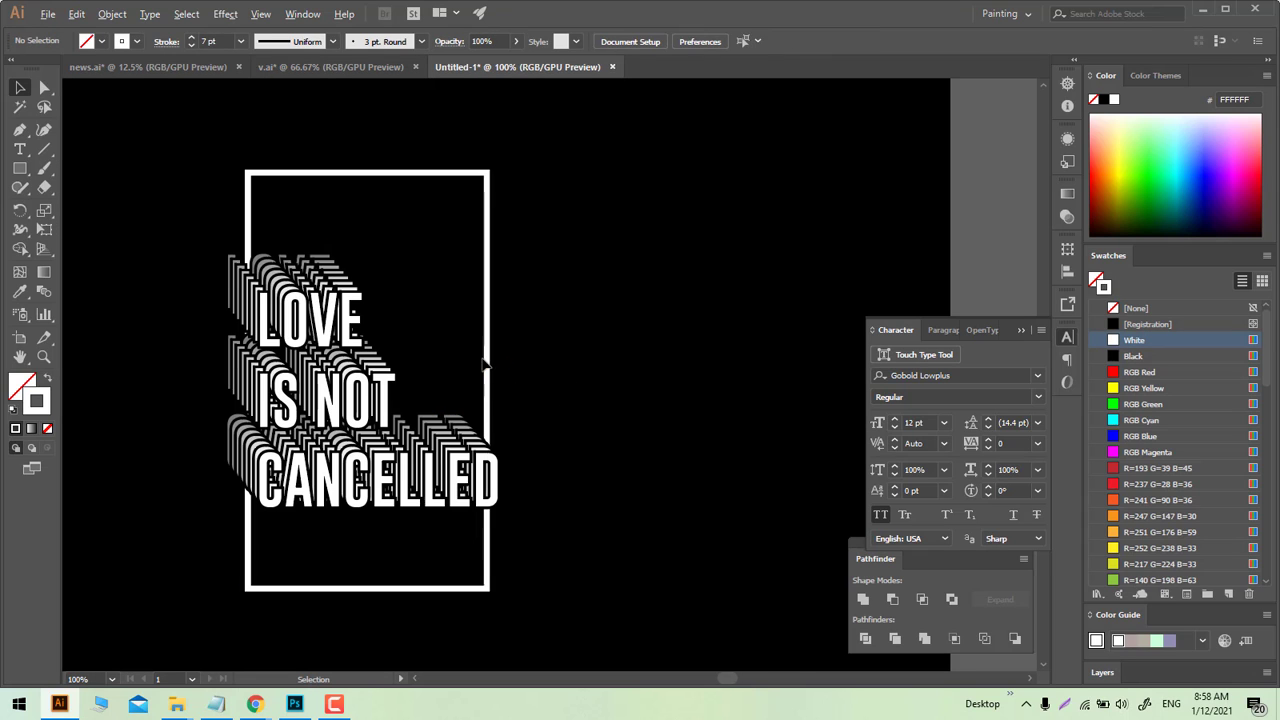
# Step: Alt-drag a duplicate of the white frame slightly right and down
pyautogui.moveTo(493, 361); pyautogui.dragTo(509, 379)
pyautogui.keyDown('shift'); pyautogui.click(309, 172); pyautogui.keyUp('shift')
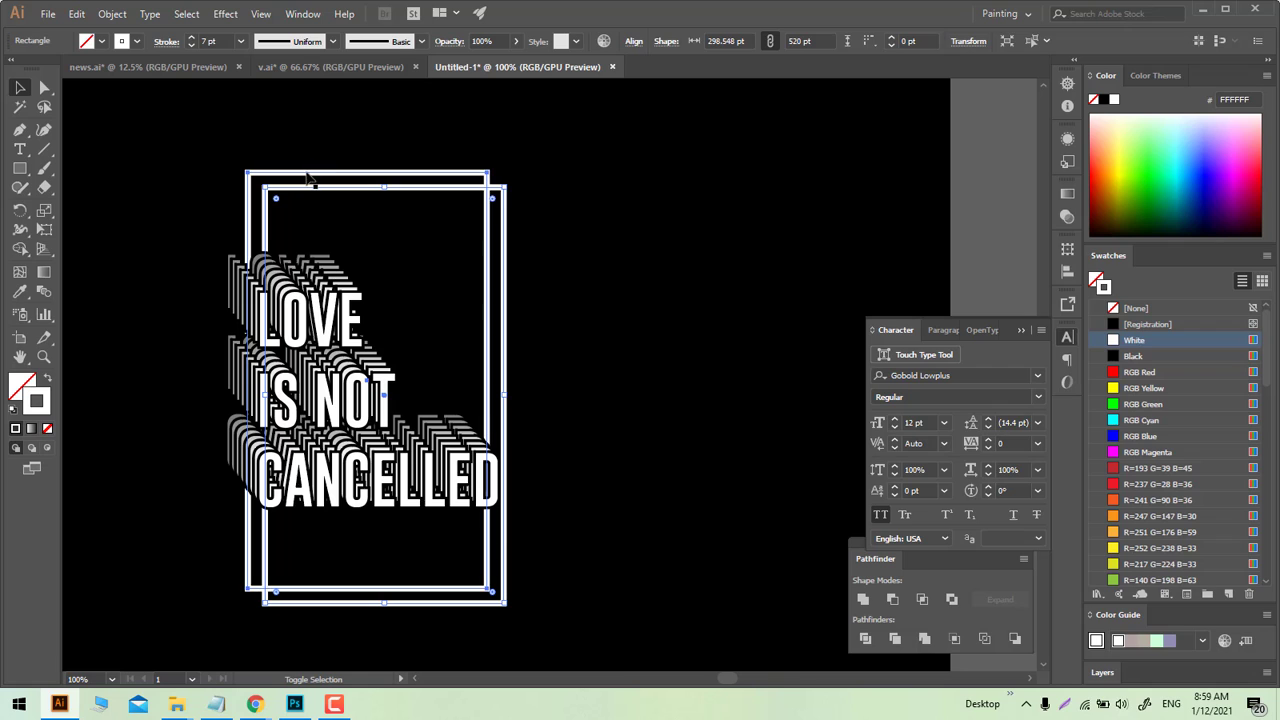
pyautogui.click(380, 187)
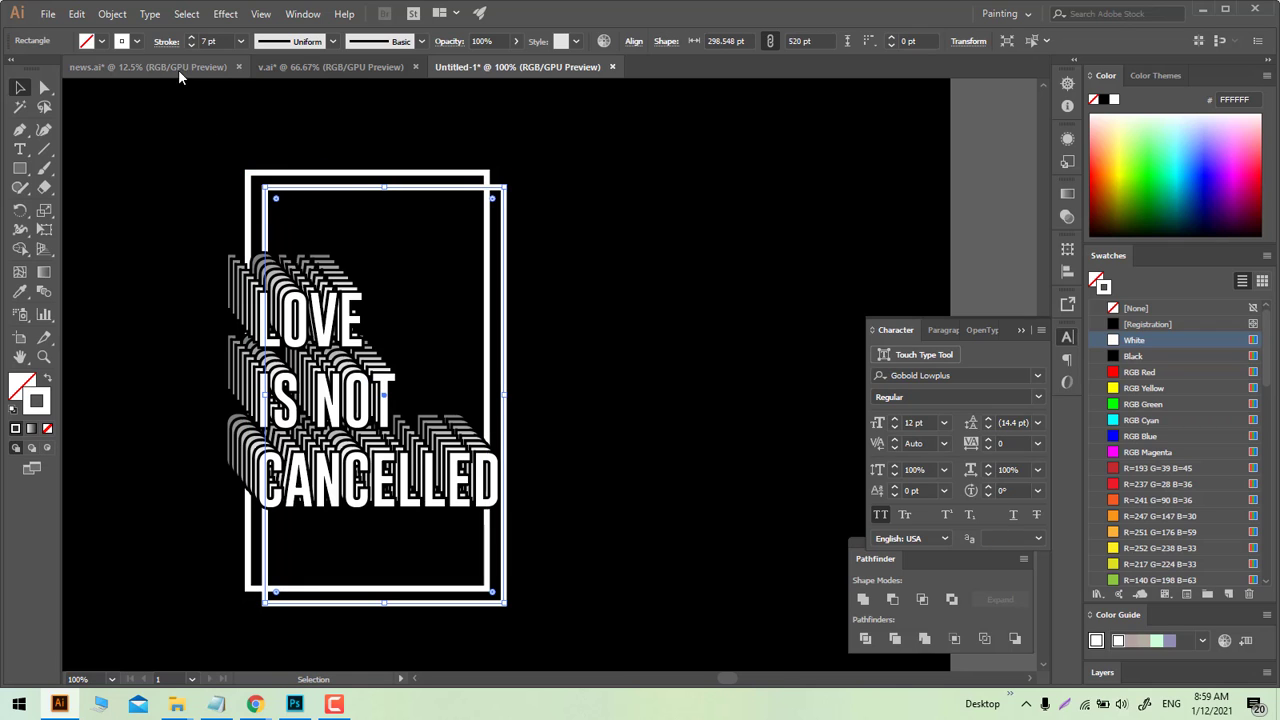
# Step: Give the offset copy a 3 pt #161616 near-black outline
pyautogui.click(191, 45)
pyautogui.click(191, 45)
pyautogui.click(191, 45)
pyautogui.click(191, 45)
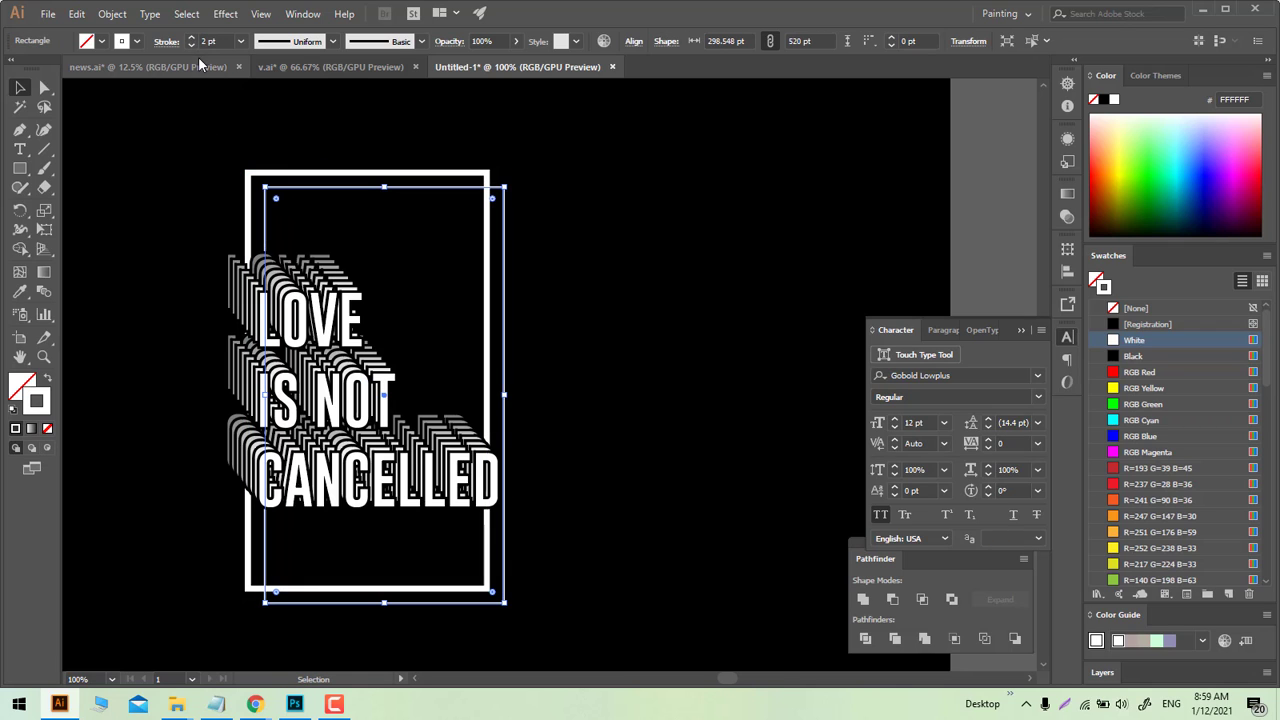
pyautogui.click(191, 45)
pyautogui.click(191, 37)
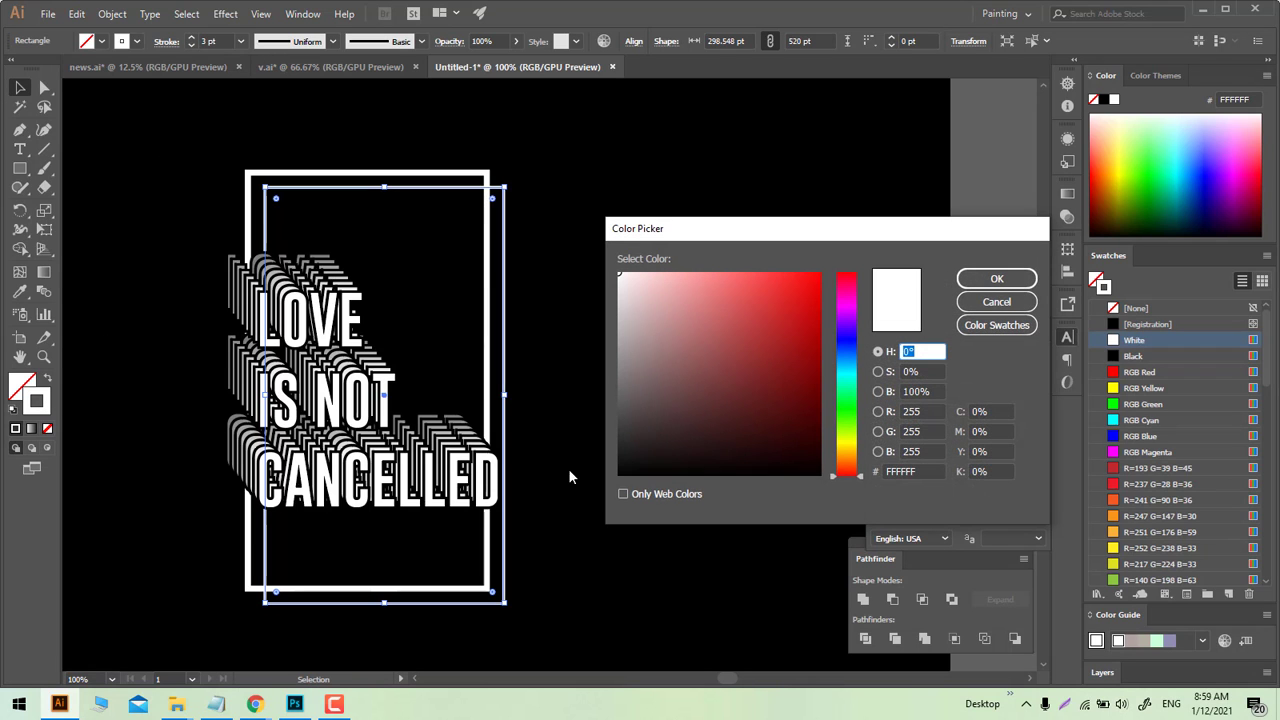
pyautogui.click(625, 459)
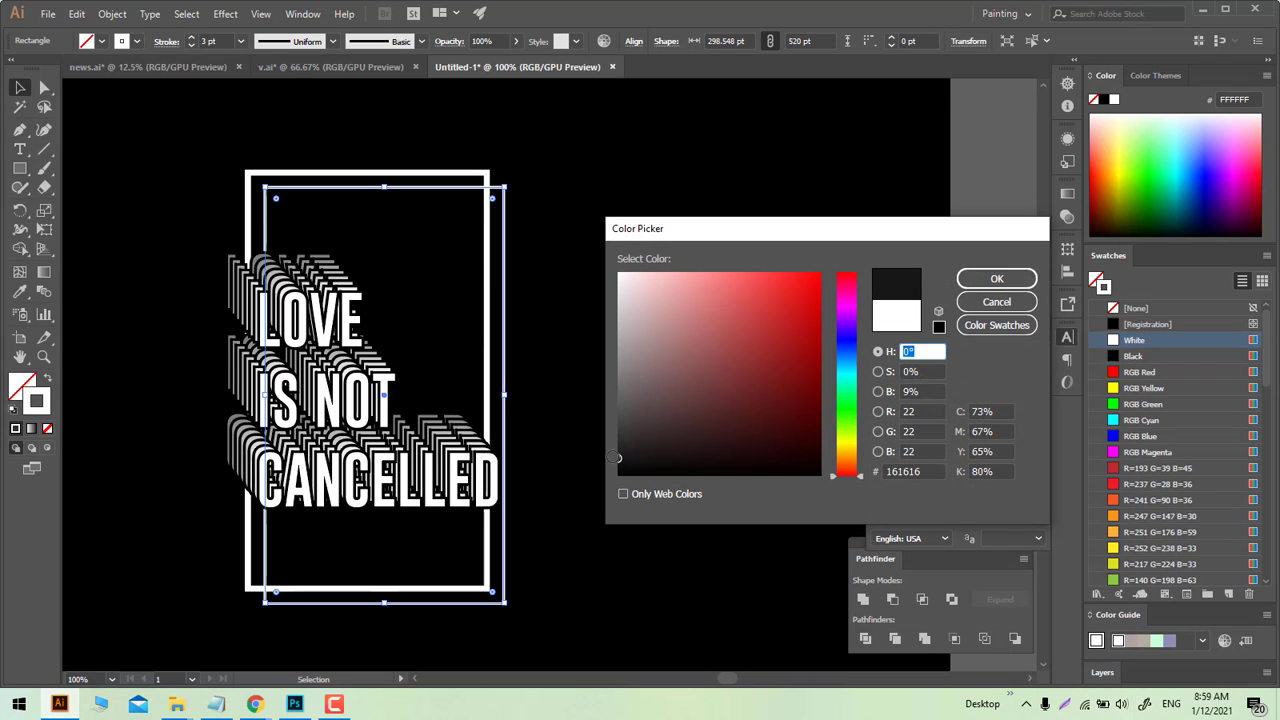
pyautogui.click(997, 279)
pyautogui.keyDown('shift'); pyautogui.click(358, 173); pyautogui.keyUp('shift')
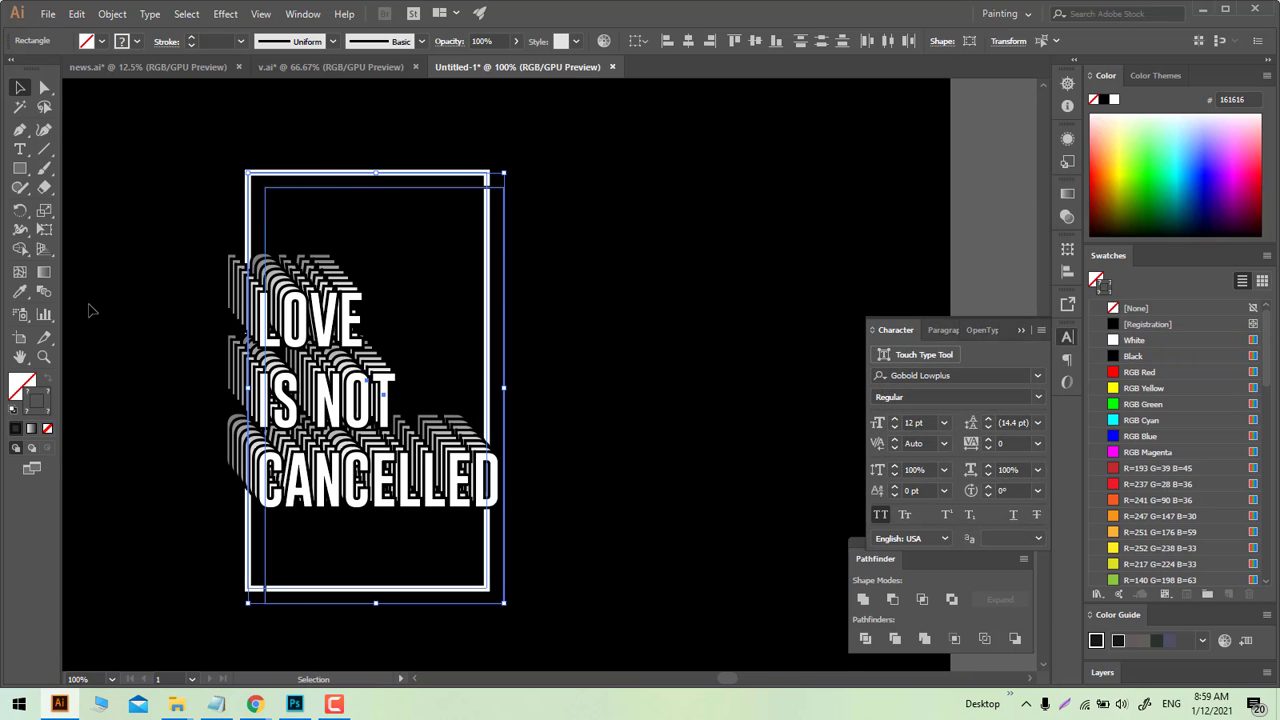
# Step: Blend the white frame into its dark offset copy and open Blend Options
pyautogui.click(44, 291)
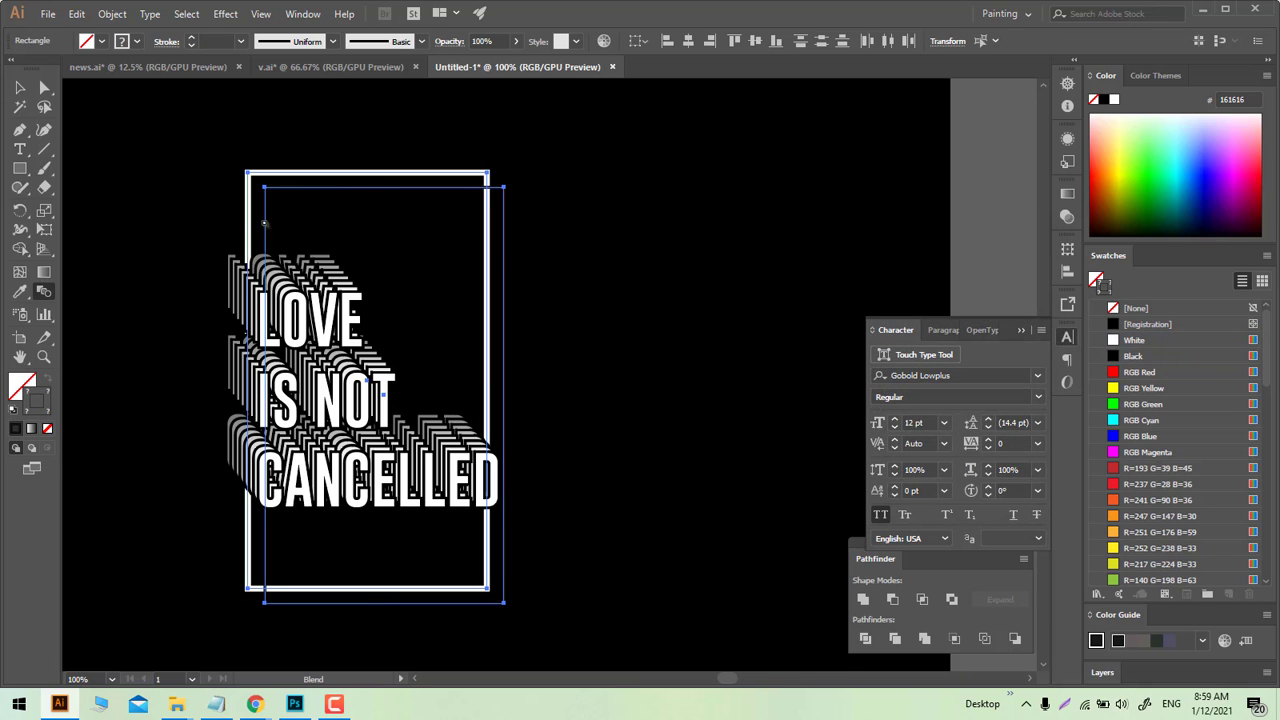
pyautogui.scroll(1, 296, 186)
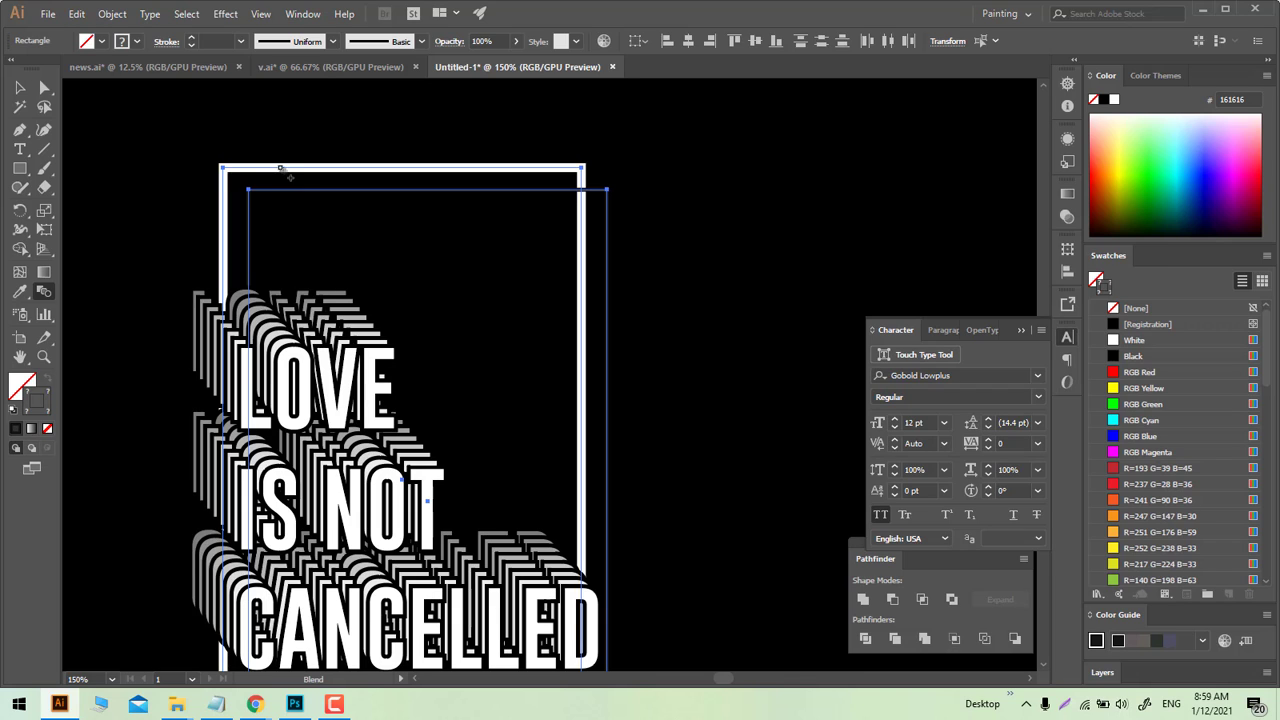
pyautogui.click(281, 168)
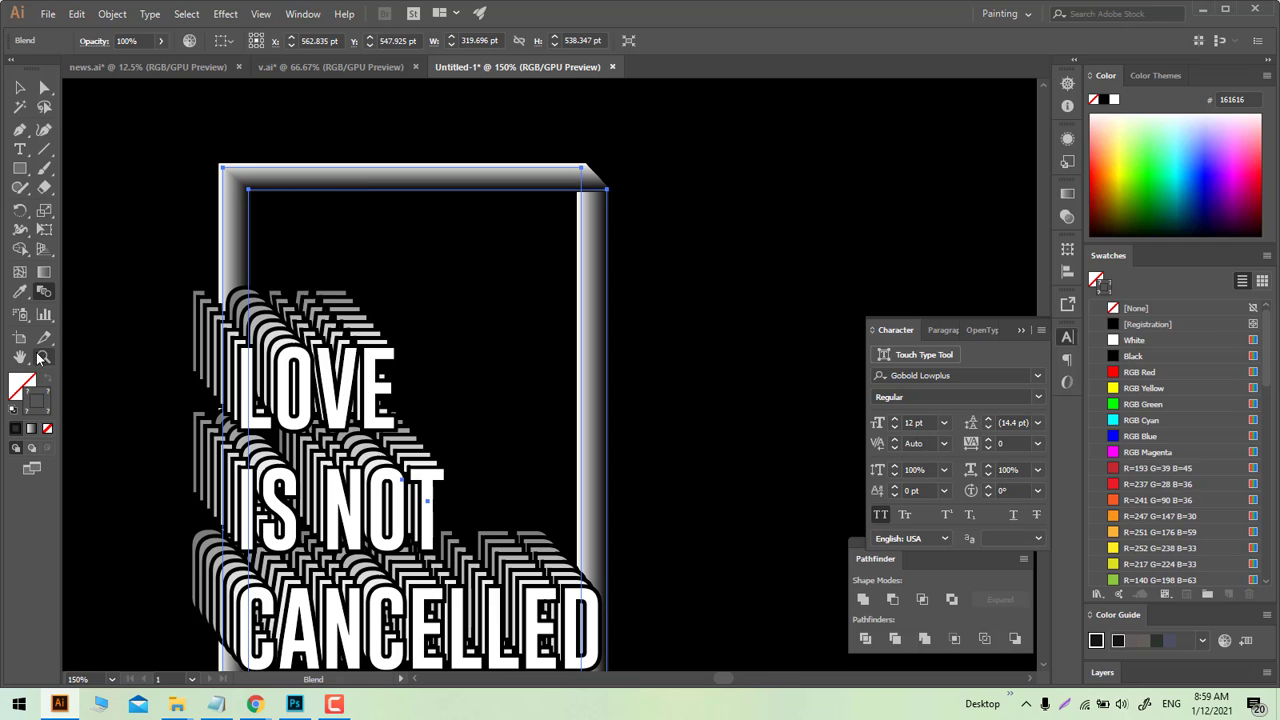
pyautogui.doubleClick(44, 291)
# Step: Set the frame blend spacing to 4 Specified Steps with Preview on, and apply
pyautogui.click(856, 315)
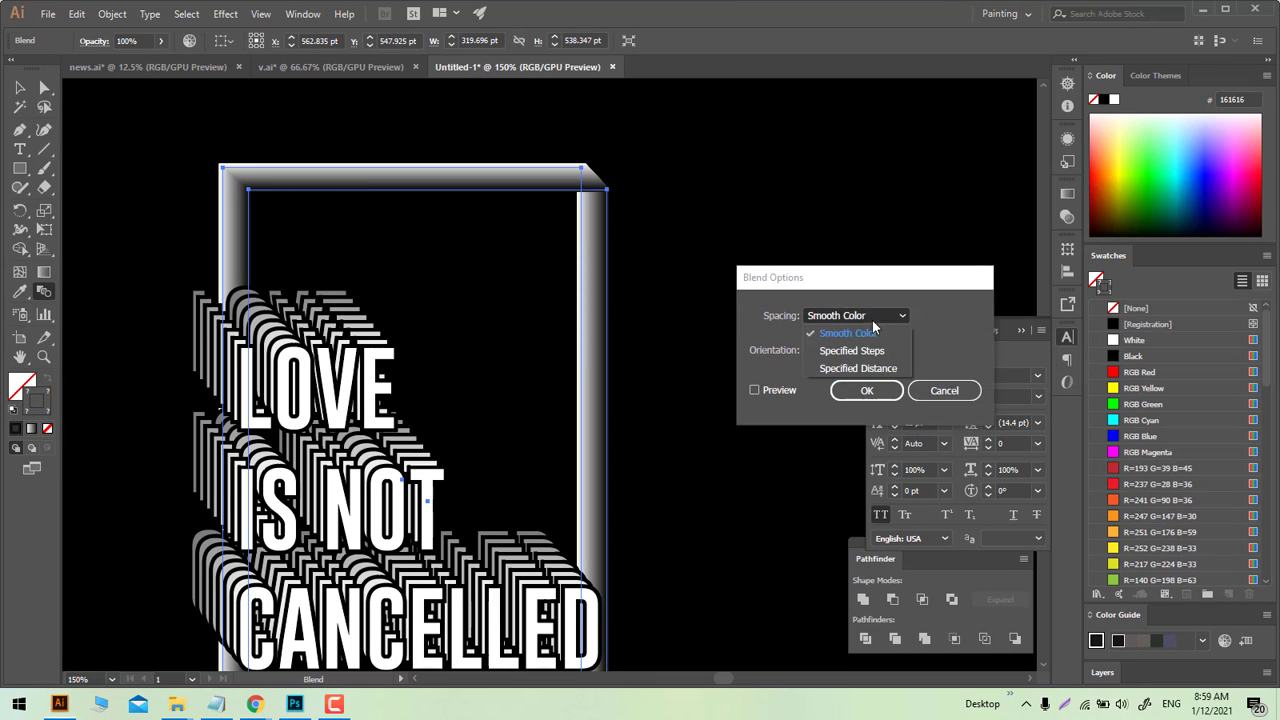
pyautogui.click(860, 356)
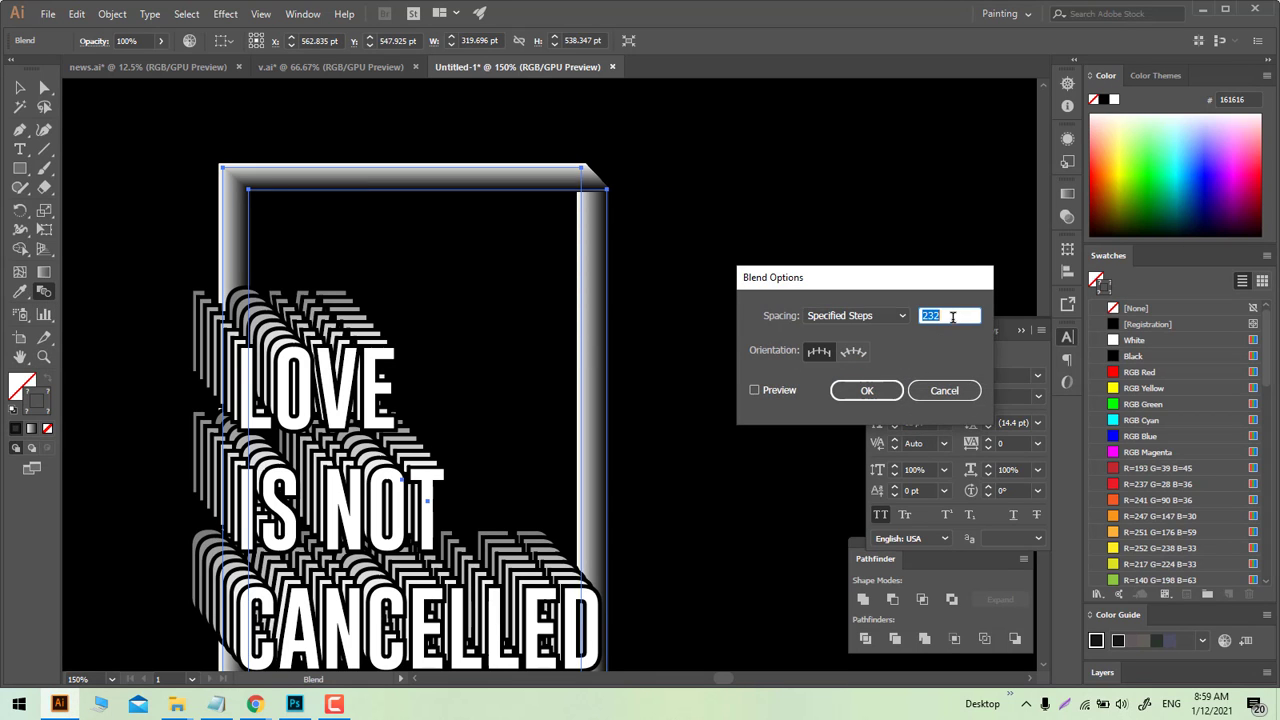
pyautogui.write('0')
pyautogui.click(756, 390)
pyautogui.doubleClick(942, 313)
pyautogui.write('4')
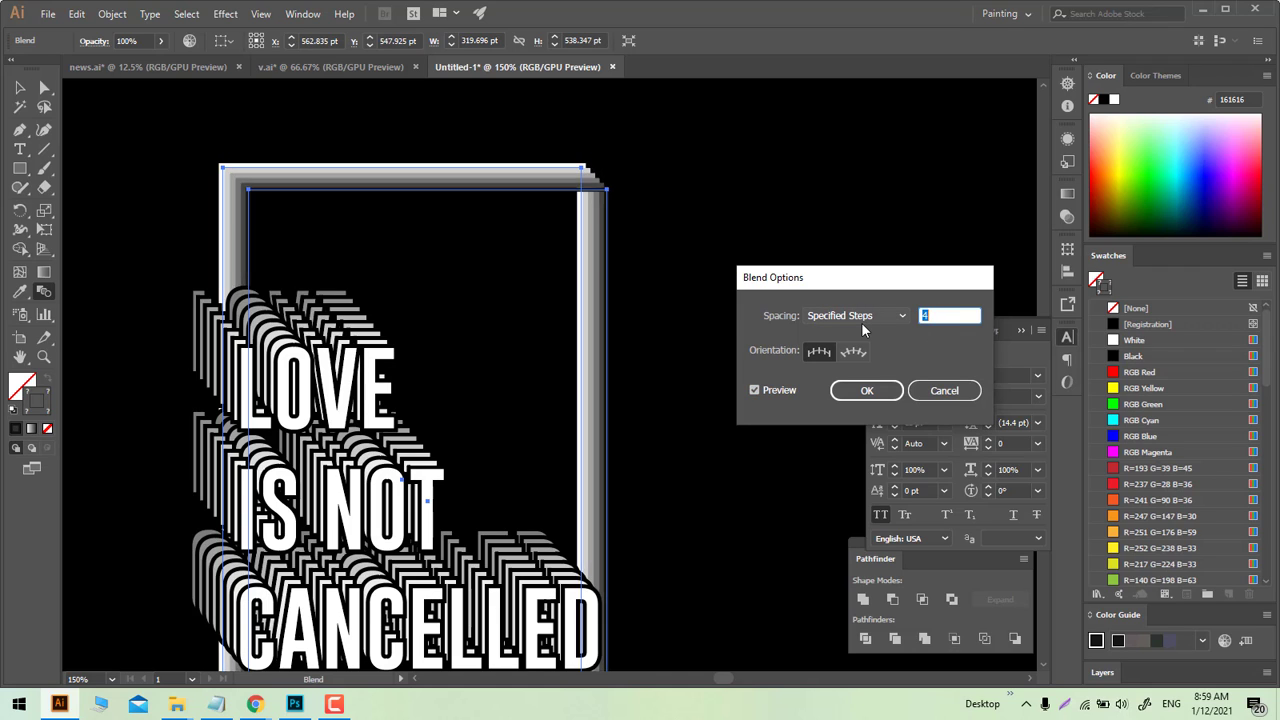
pyautogui.press('Down')
pyautogui.press('Down')
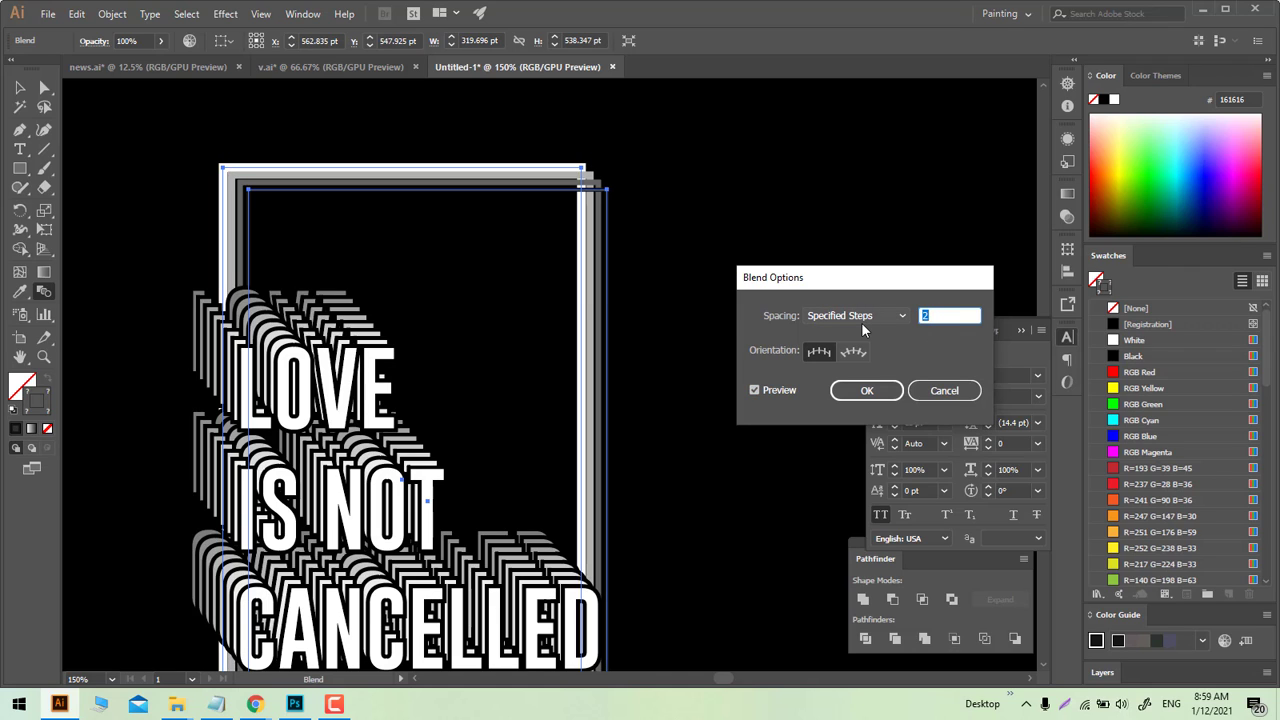
pyautogui.press('Up')
pyautogui.press('Up')
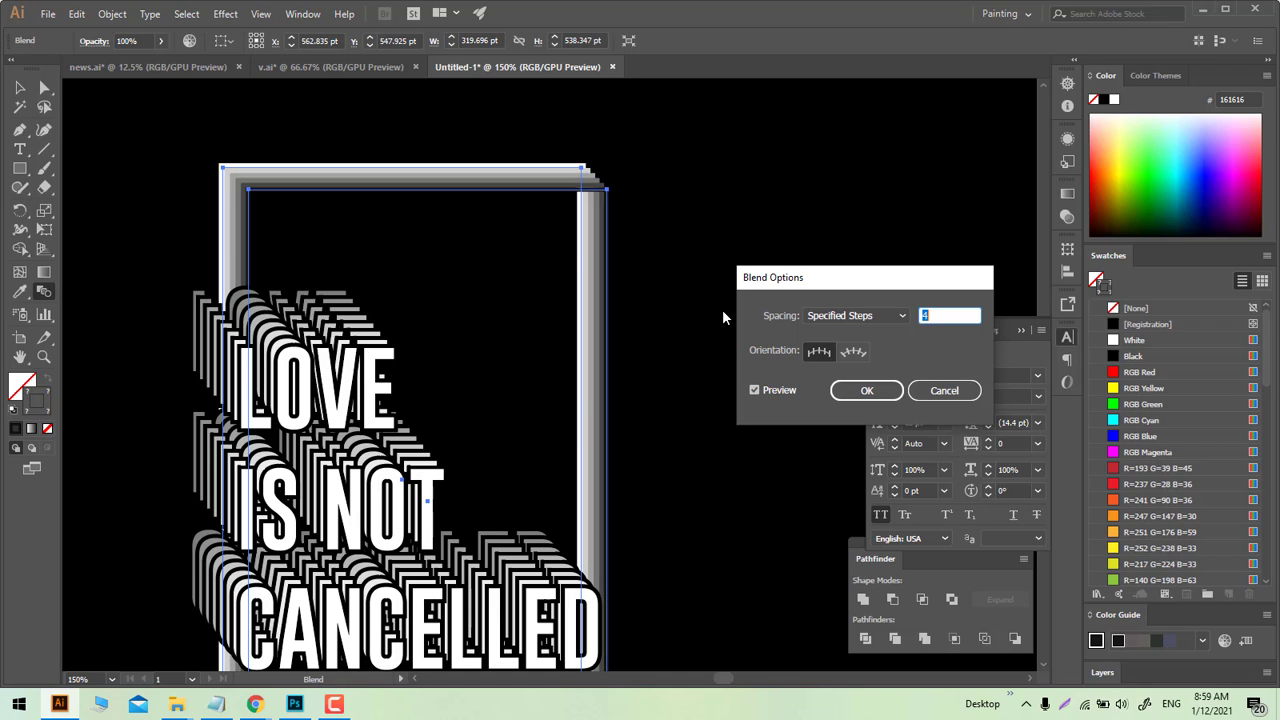
pyautogui.click(867, 390)
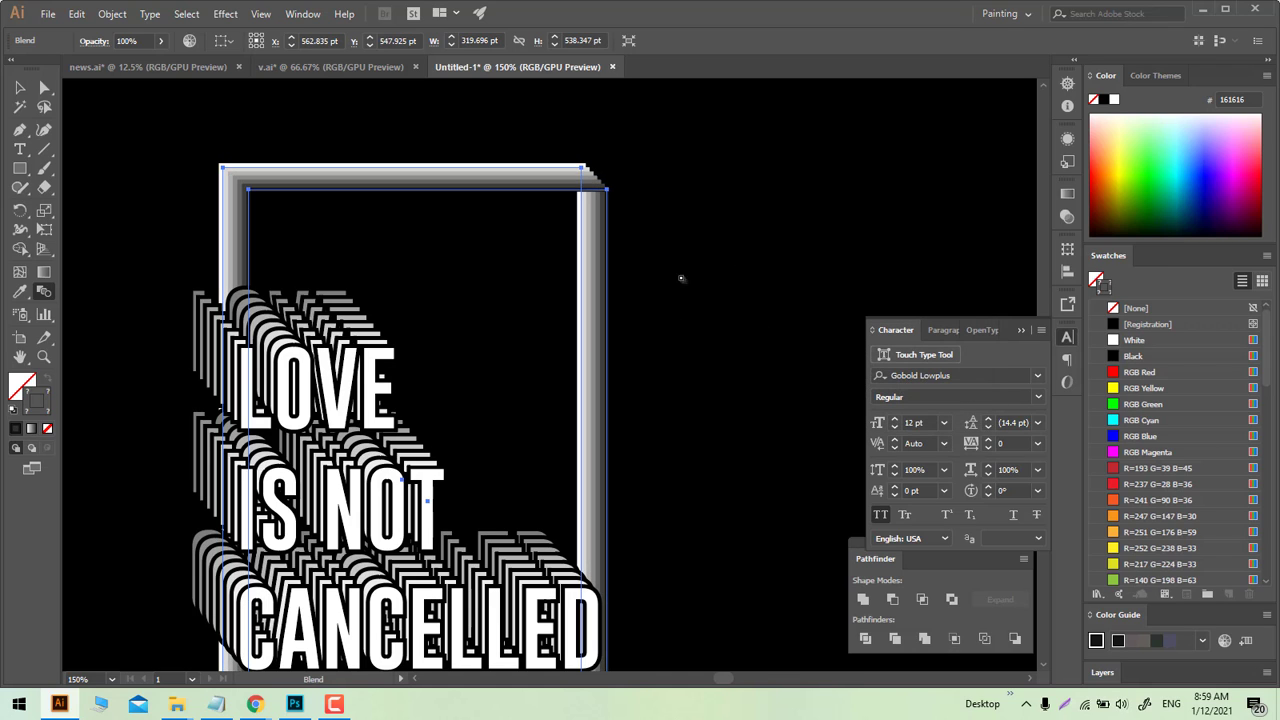
# Step: Enter the frame blend in isolation and reposition its white end rectangle
pyautogui.click(19, 88)
pyautogui.rightClick(313, 171)
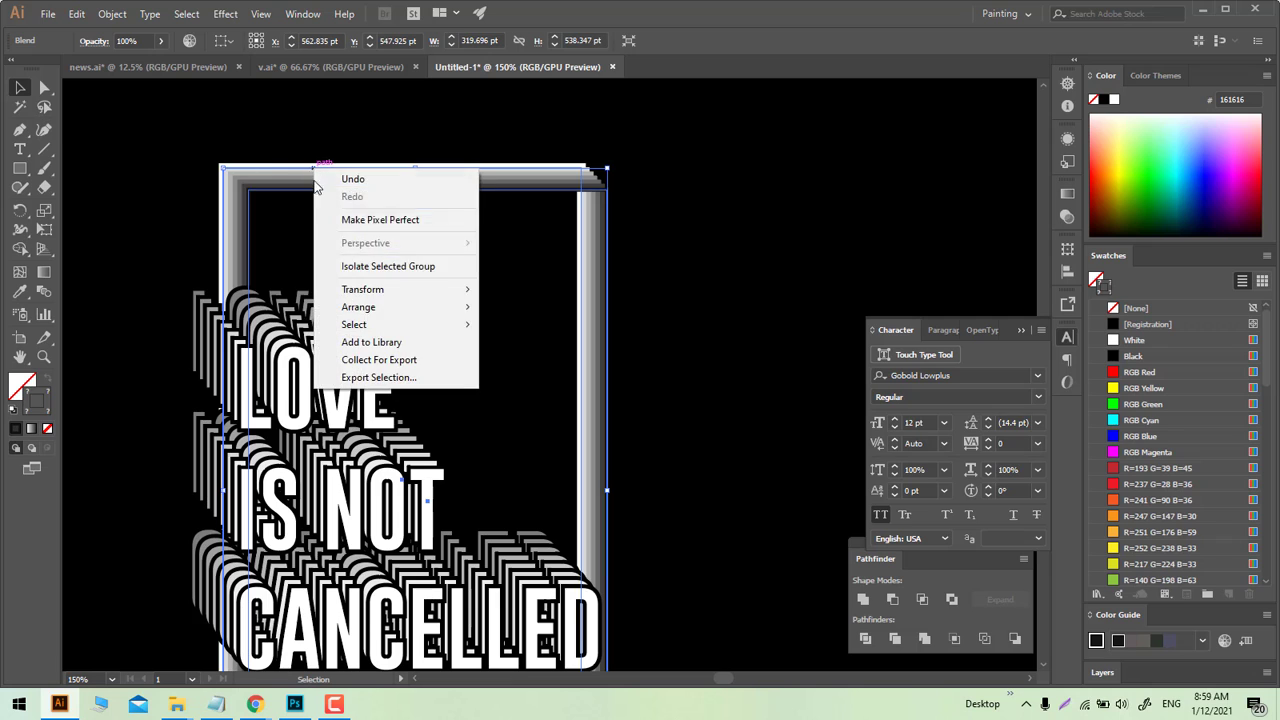
pyautogui.click(437, 265)
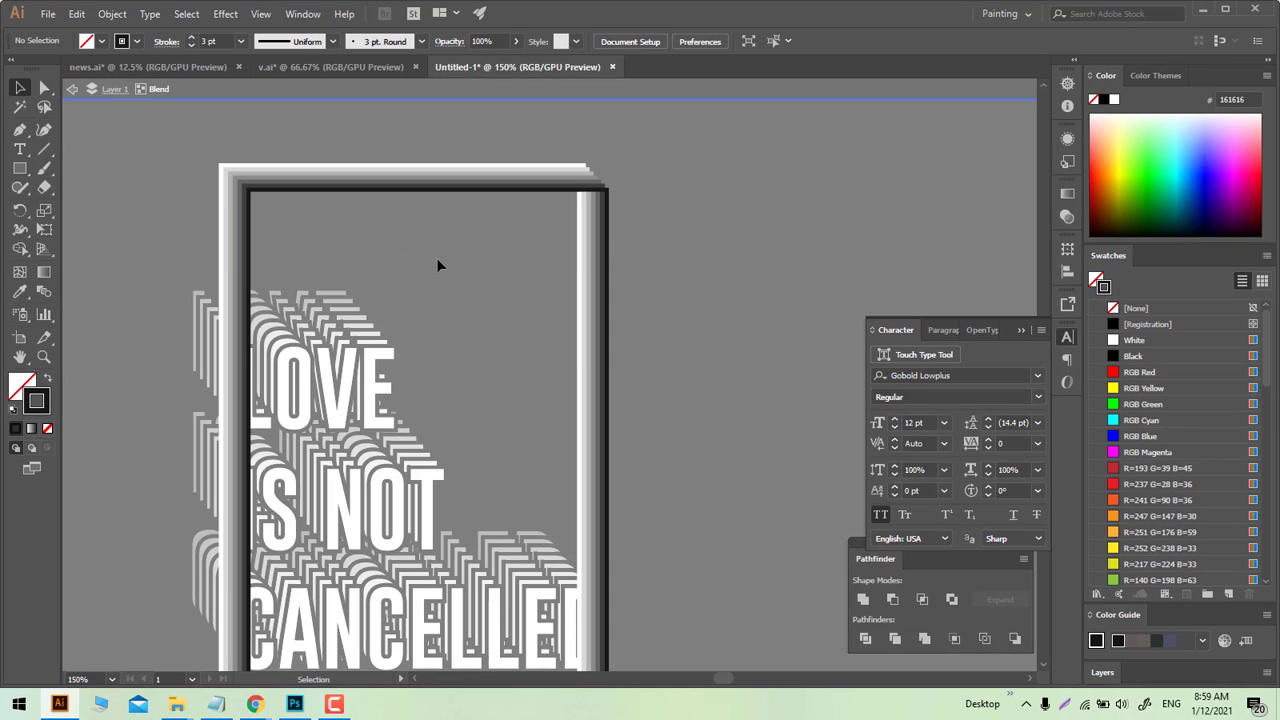
pyautogui.click(603, 197)
pyautogui.click(572, 174)
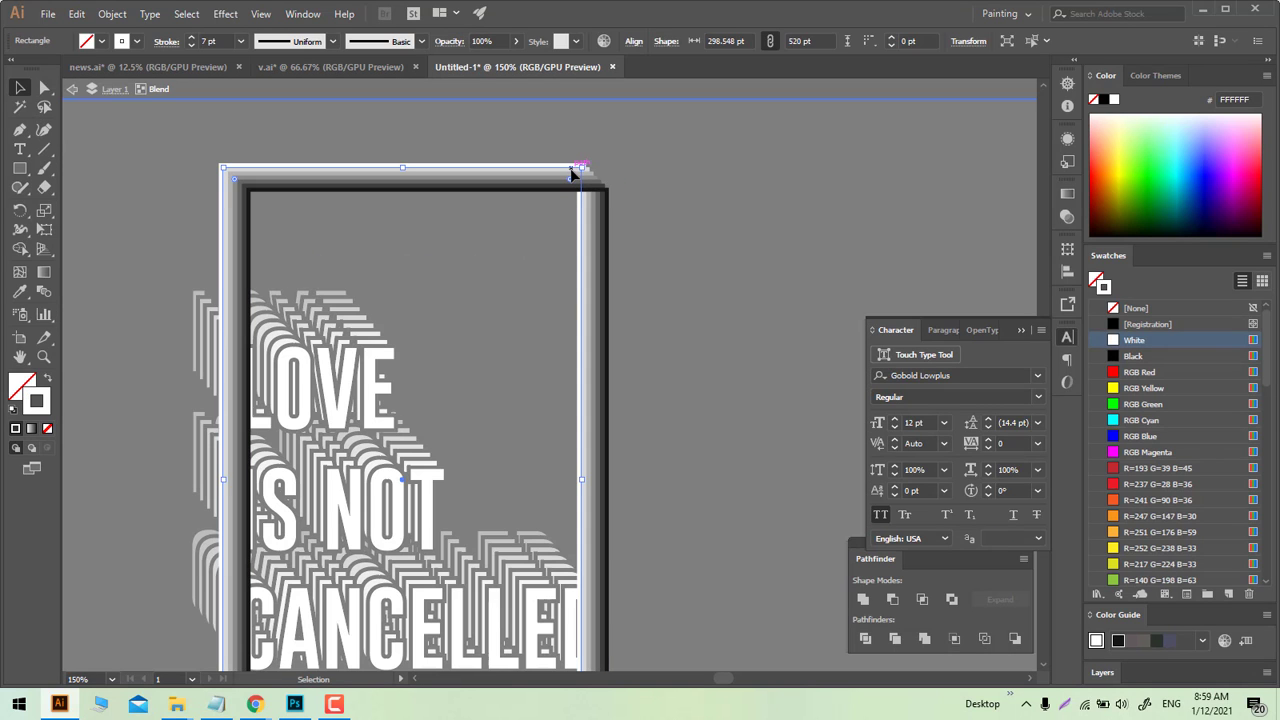
pyautogui.moveTo(572, 174); pyautogui.dragTo(541, 151)
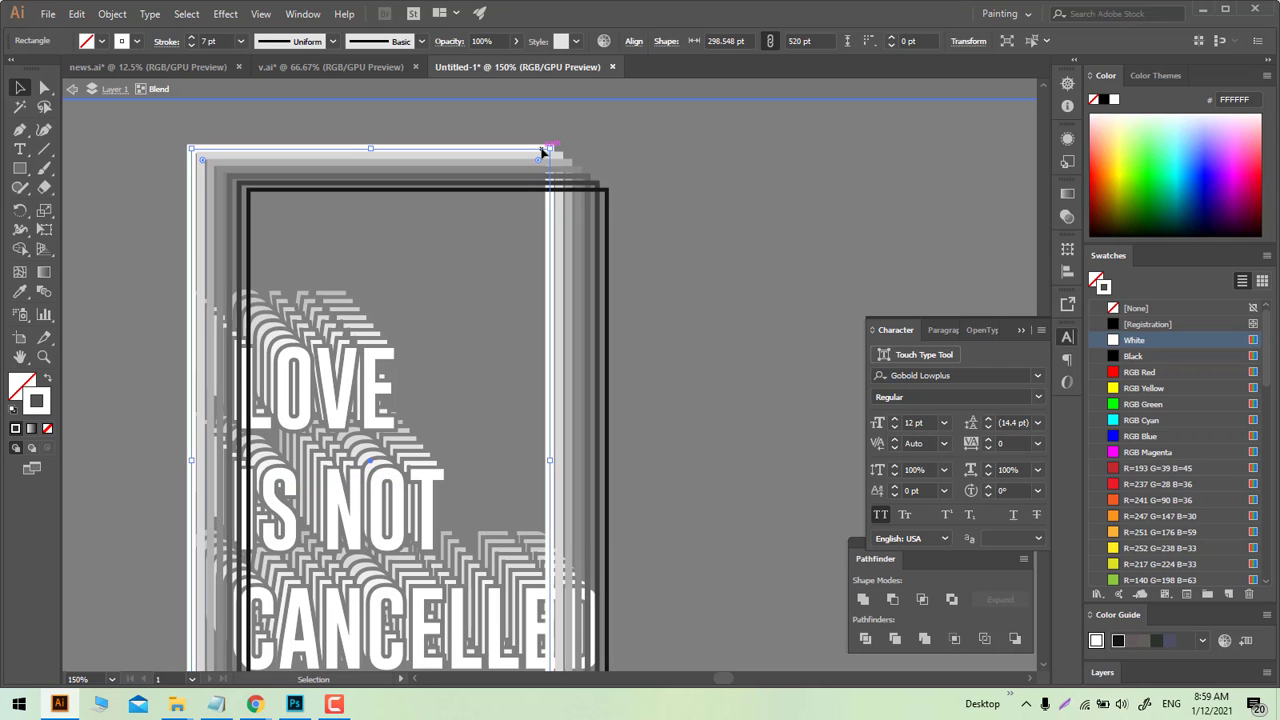
pyautogui.moveTo(541, 151)
pyautogui.mouseDown()
pyautogui.moveTo(549, 195)
pyautogui.moveTo(544, 162)
pyautogui.mouseUp()
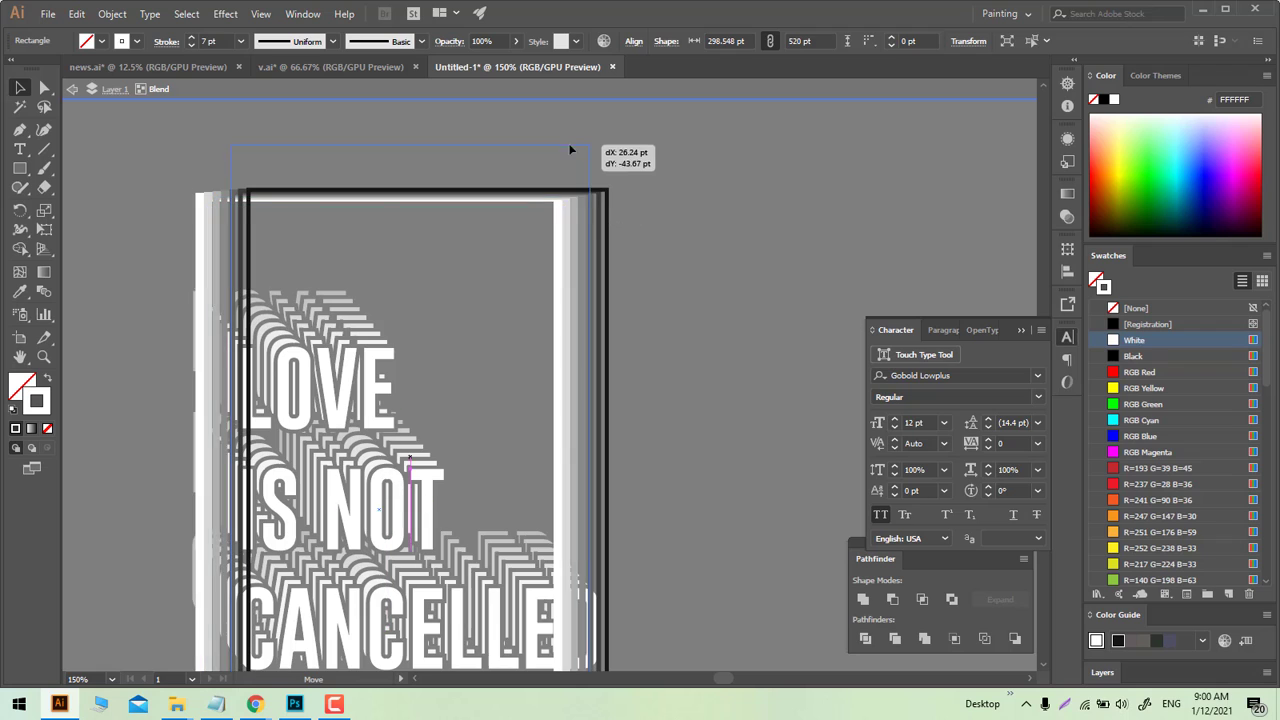
# Step: Shift the dark end rectangle down-right so the frame cascades, then exit isolation
pyautogui.moveTo(604, 208); pyautogui.dragTo(628, 228)
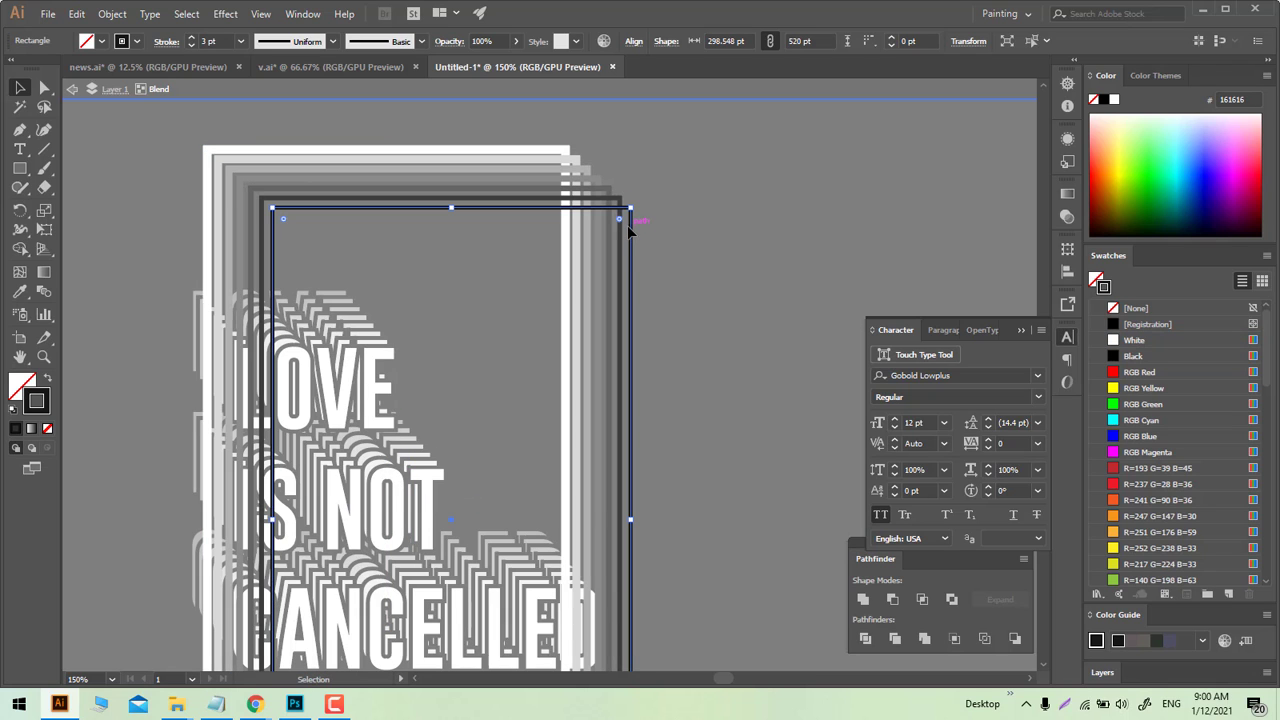
pyautogui.click(565, 157)
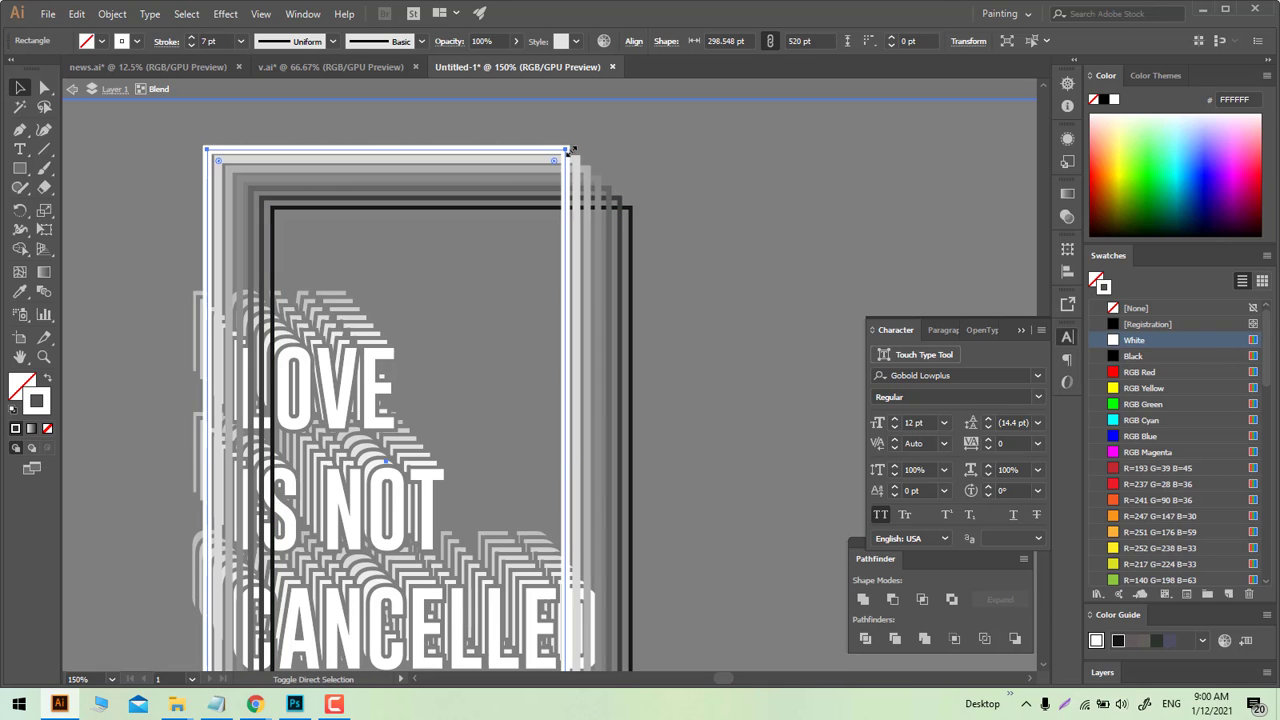
pyautogui.click(689, 211)
pyautogui.scroll(-1, 653, 305)
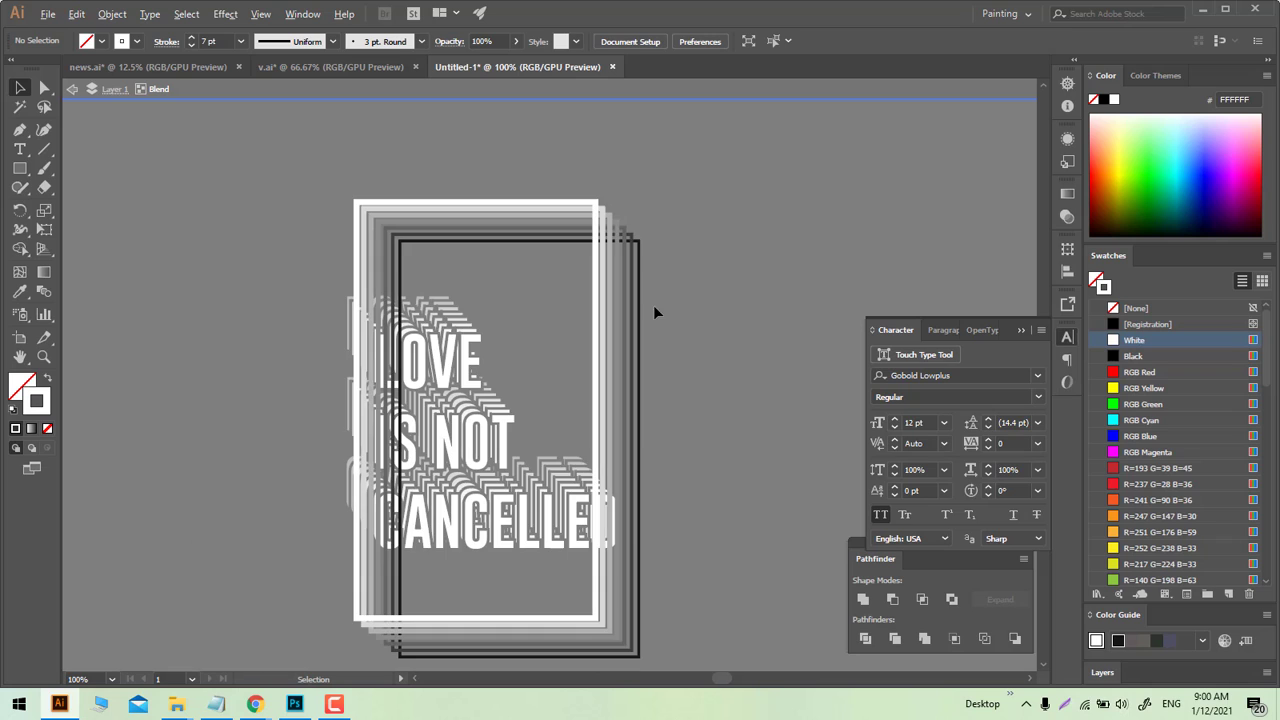
pyautogui.click(639, 645)
pyautogui.moveTo(639, 607); pyautogui.dragTo(644, 608)
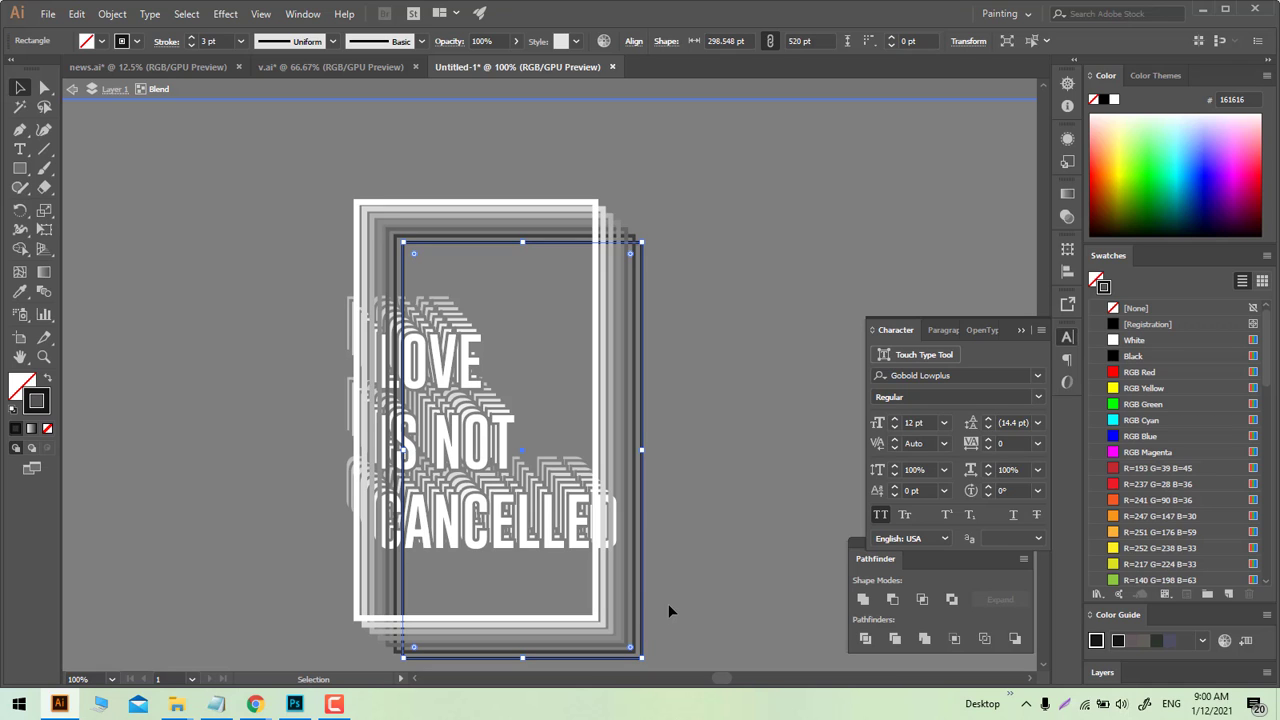
pyautogui.click(684, 510)
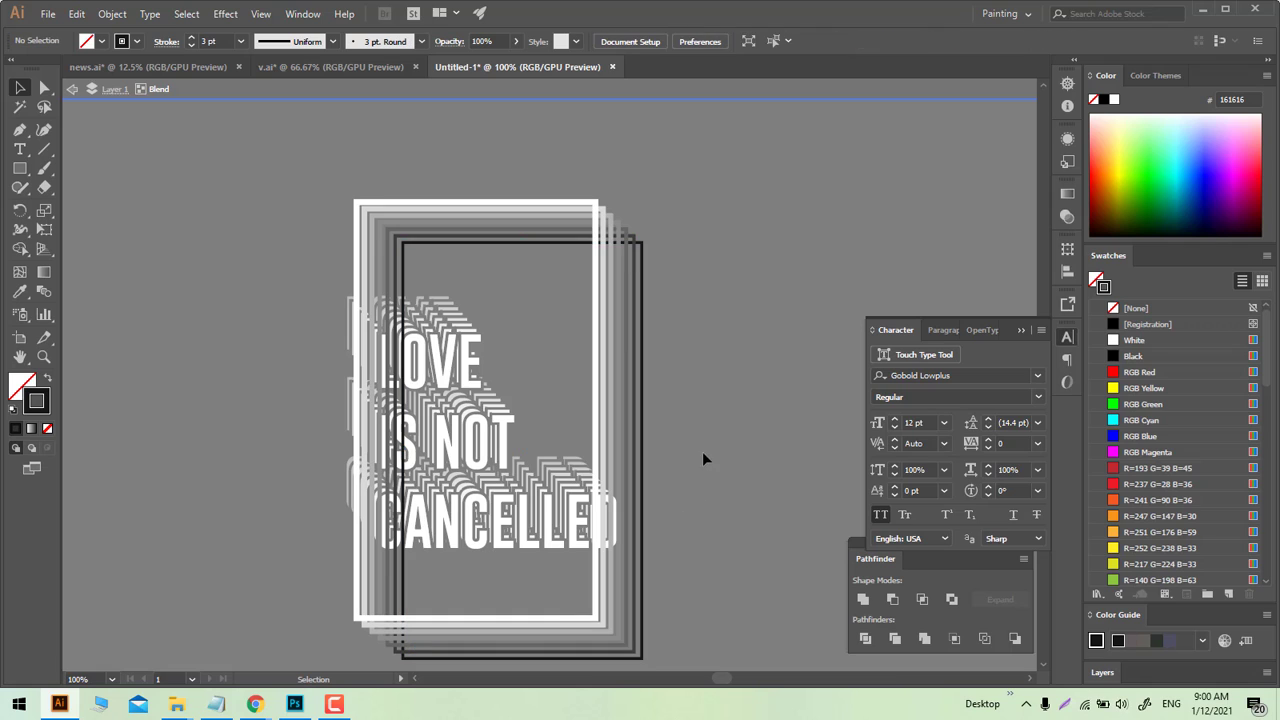
pyautogui.click(626, 386)
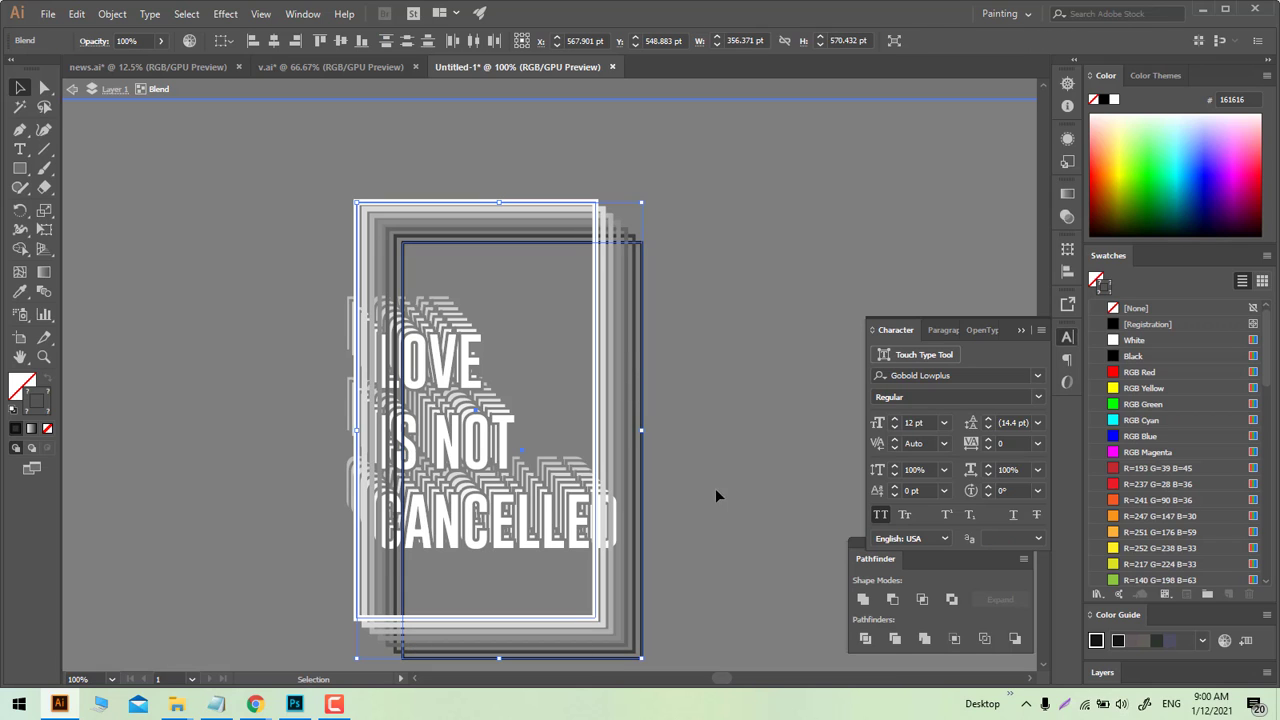
pyautogui.click(748, 484)
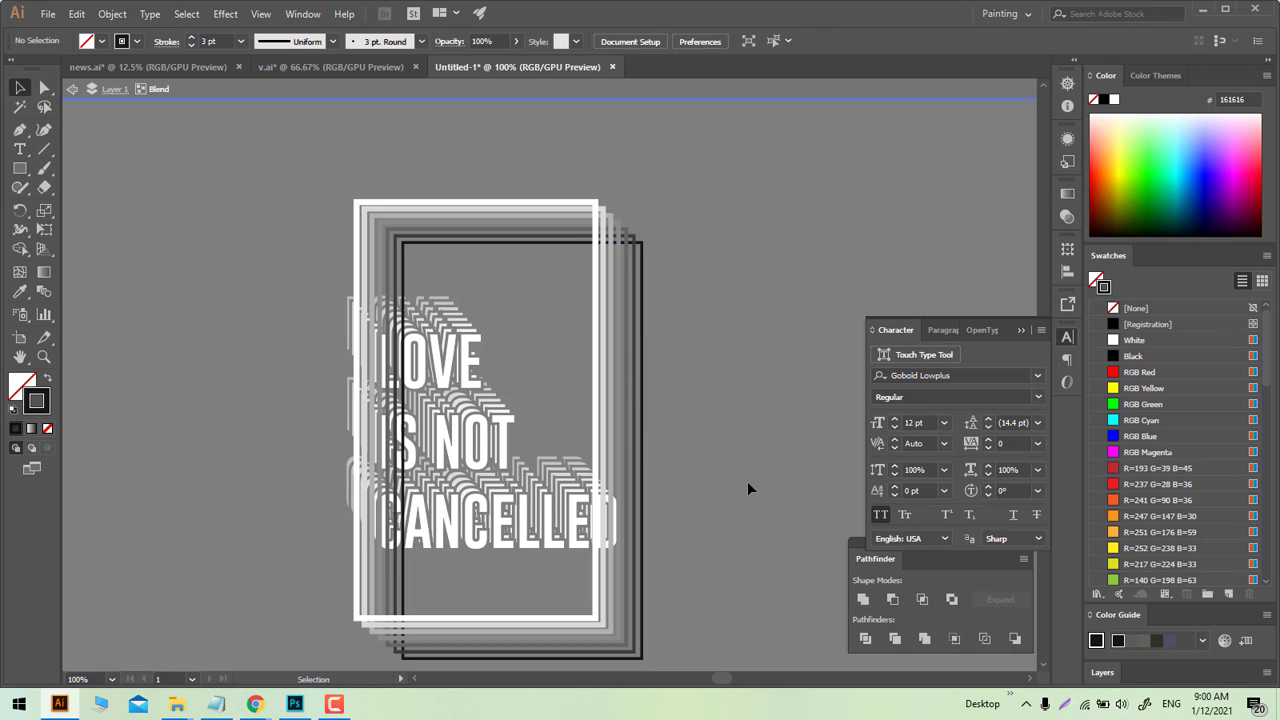
pyautogui.click(641, 430)
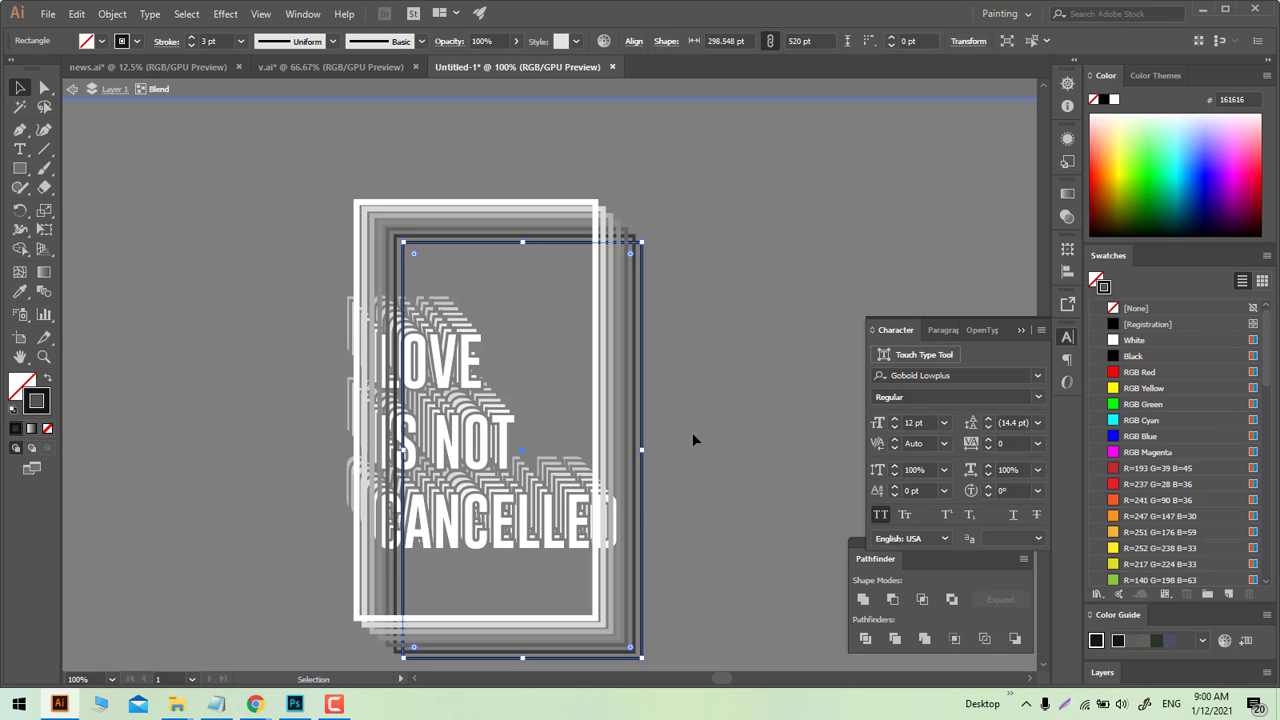
pyautogui.doubleClick(708, 377)
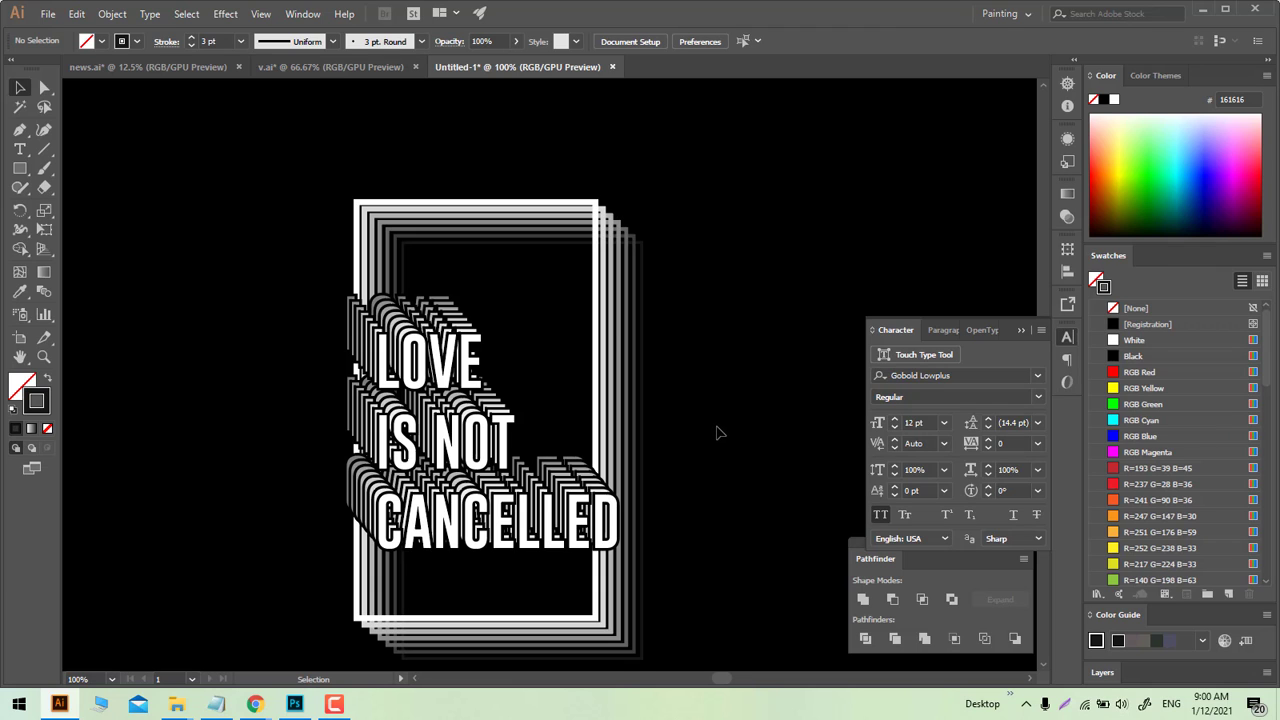
# Step: Alt-drag a copy of the framed design to the upper right
pyautogui.click(603, 292)
pyautogui.click(705, 324)
pyautogui.click(597, 343)
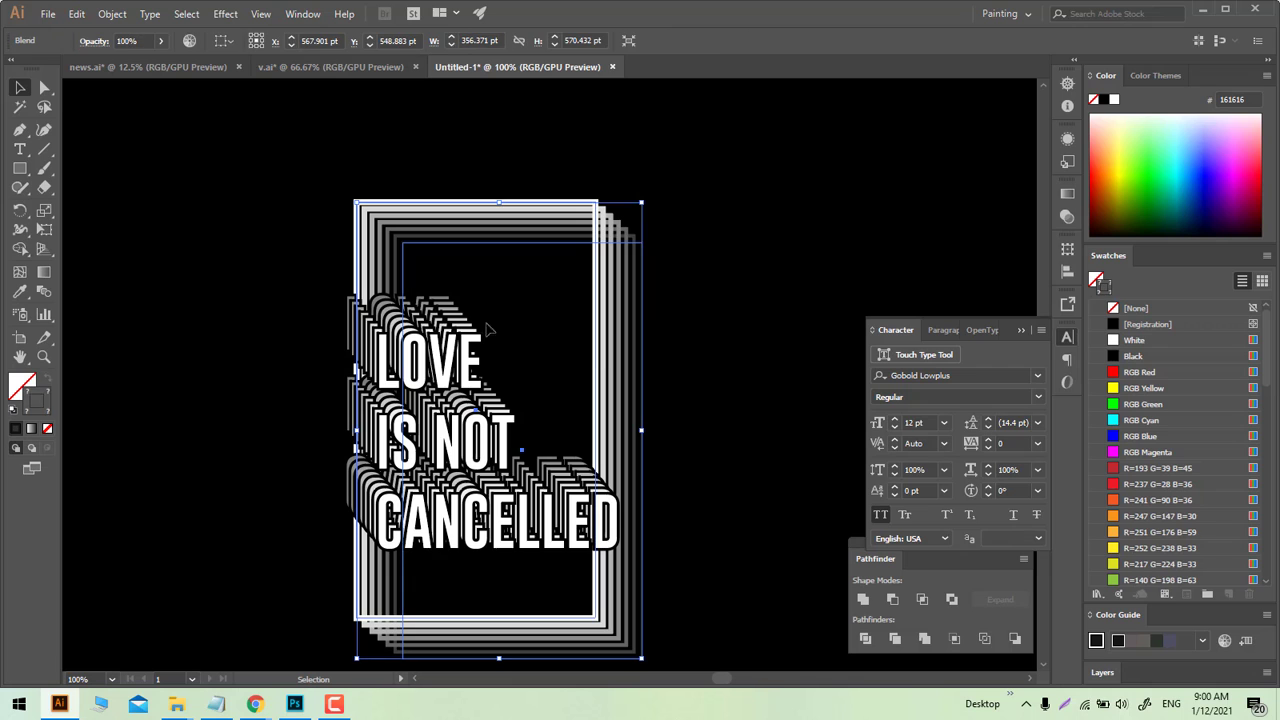
pyautogui.click(692, 278)
pyautogui.scroll(-2, 692, 278)
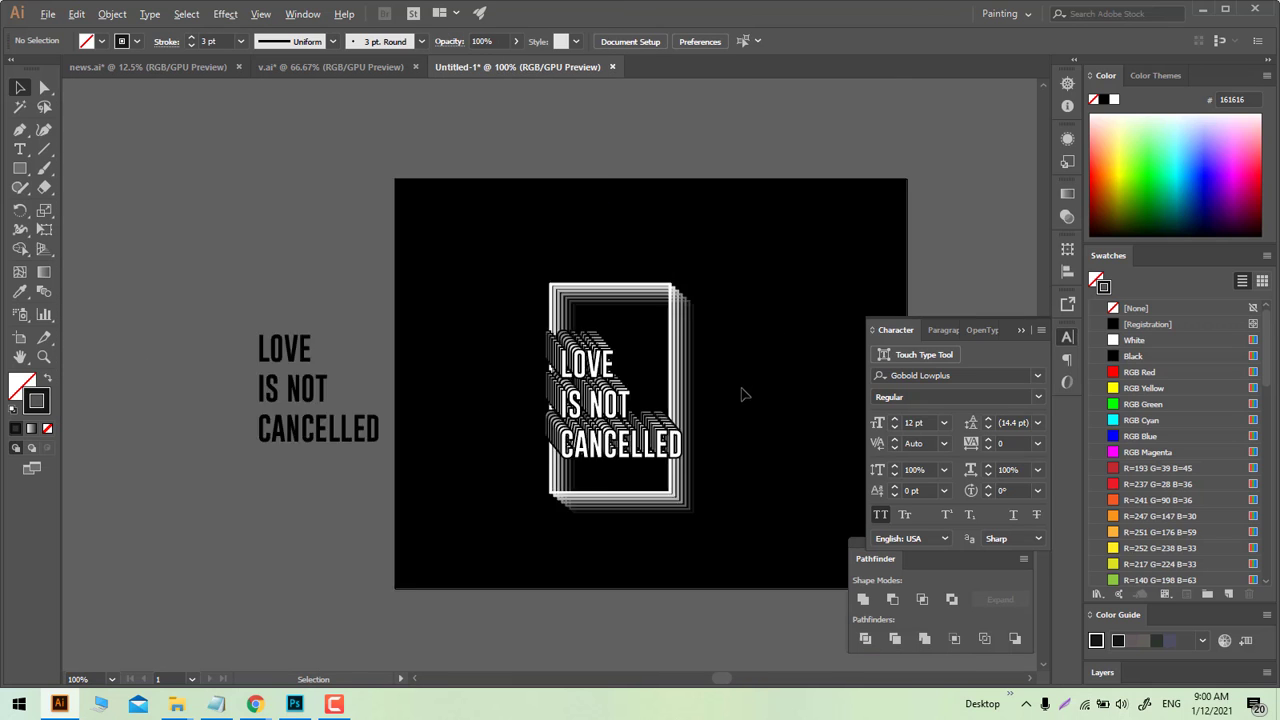
pyautogui.scroll(-1, 620, 428)
pyautogui.scroll(1, 530, 400)
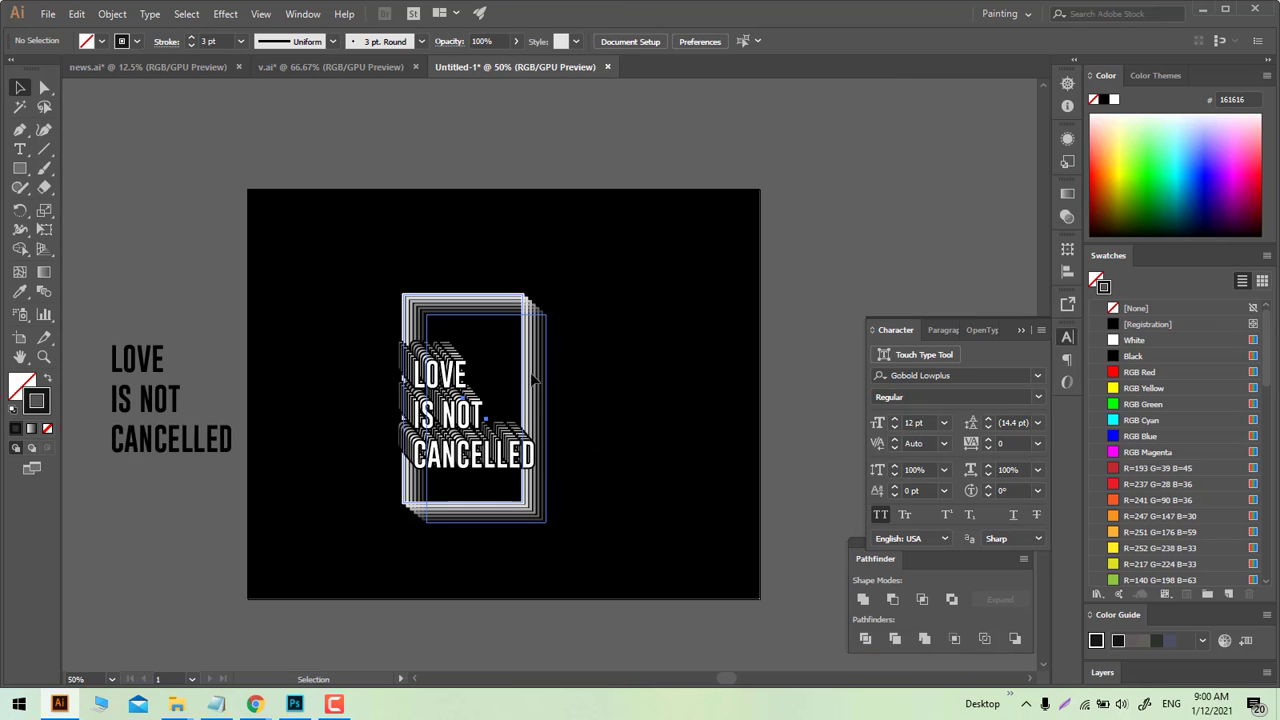
pyautogui.moveTo(514, 447)
pyautogui.mouseDown()
pyautogui.moveTo(612, 430)
pyautogui.moveTo(720, 368)
pyautogui.mouseUp()
pyautogui.click(812, 295)
pyautogui.scroll(2, 457, 437)
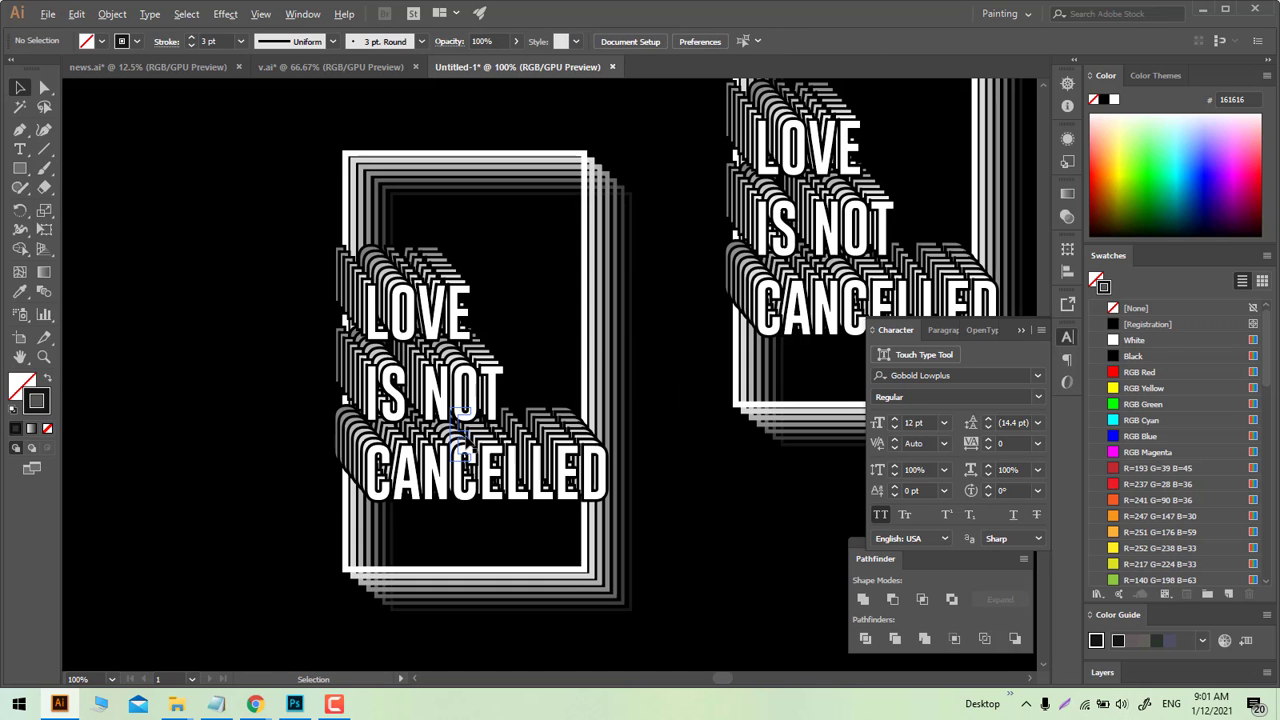
# Step: Edit the left frame blend in isolation so it shows a single plain white outline
pyautogui.rightClick(632, 322)
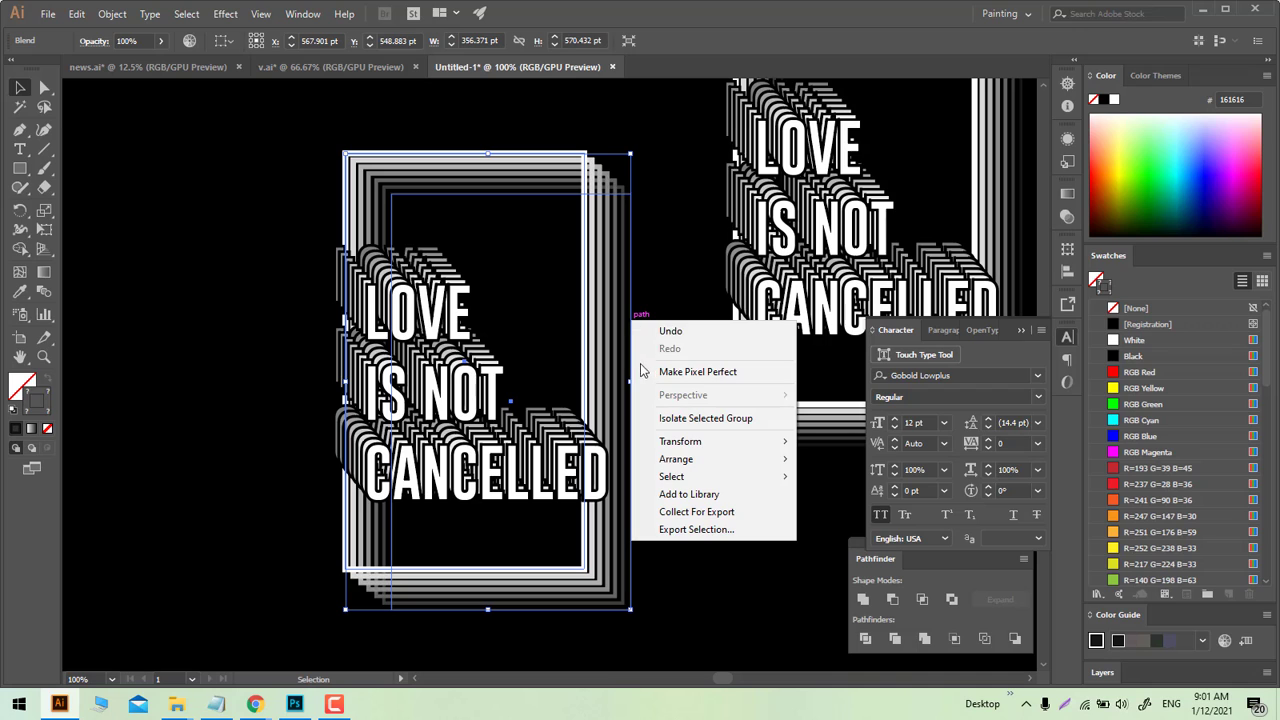
pyautogui.click(634, 282)
pyautogui.press('Delete')
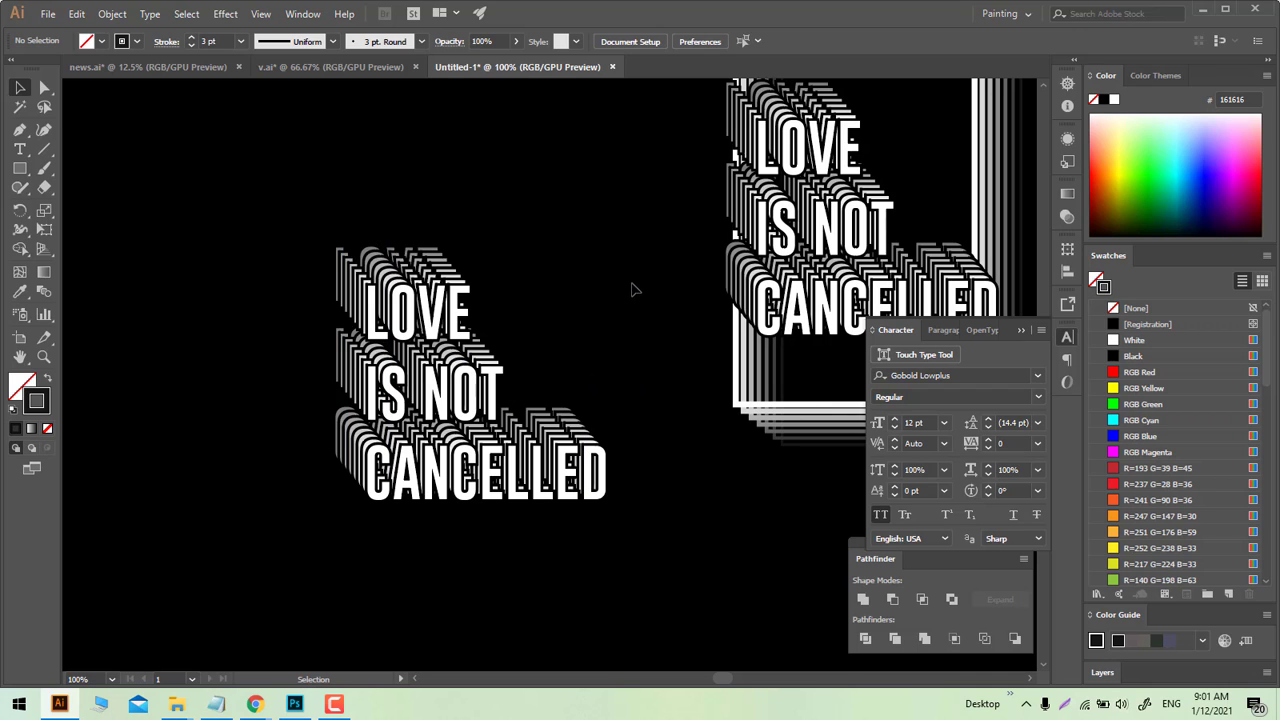
pyautogui.hotkey('ctrl', 'z')
pyautogui.click(631, 316)
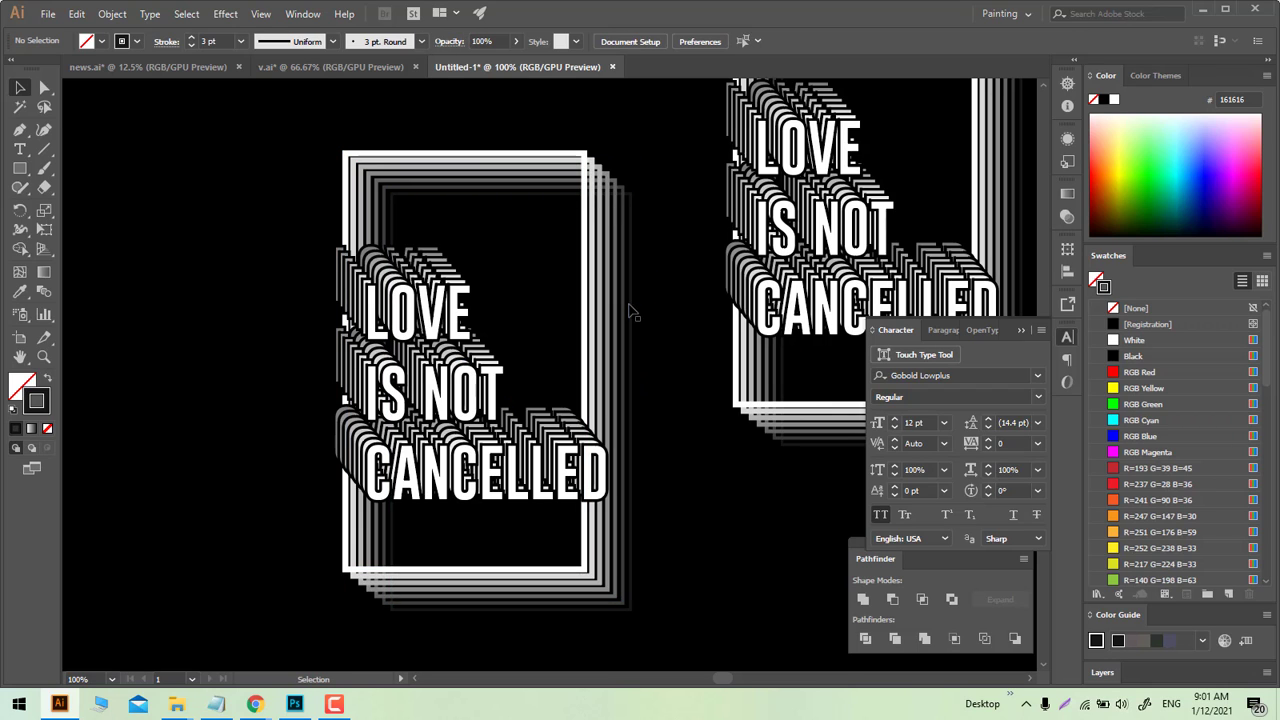
pyautogui.click(631, 313)
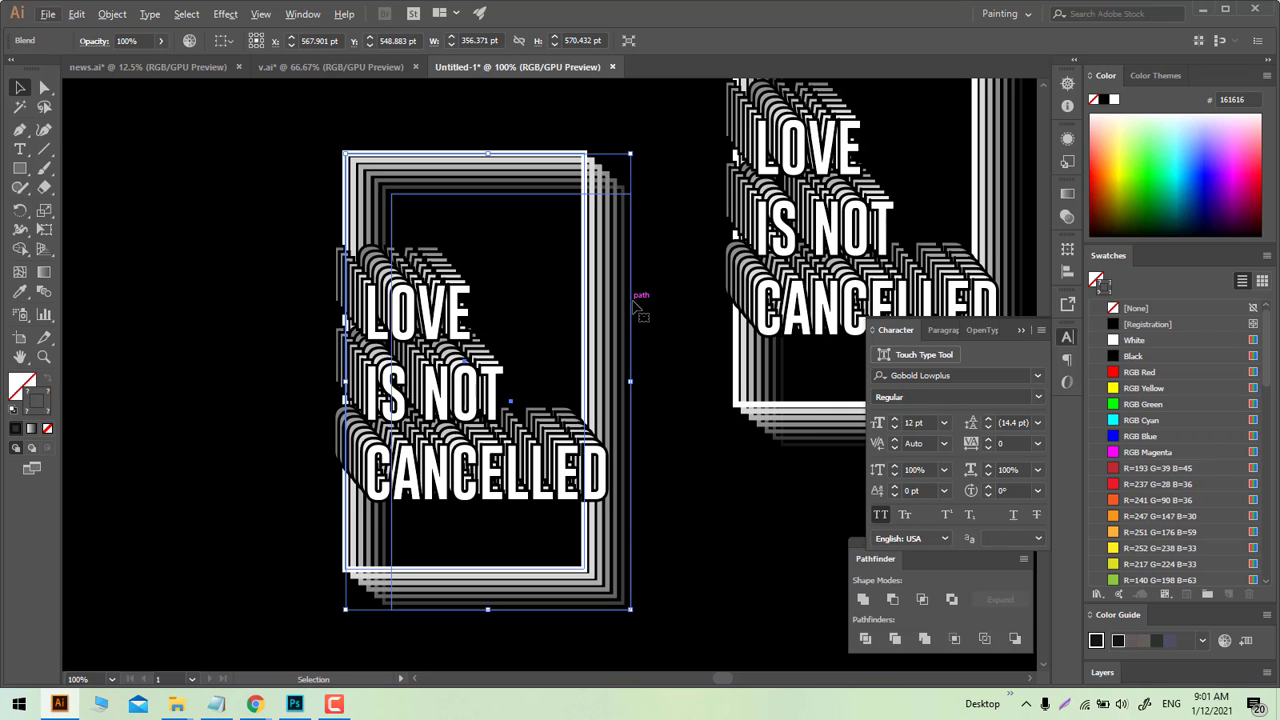
pyautogui.rightClick(632, 301)
pyautogui.click(644, 254)
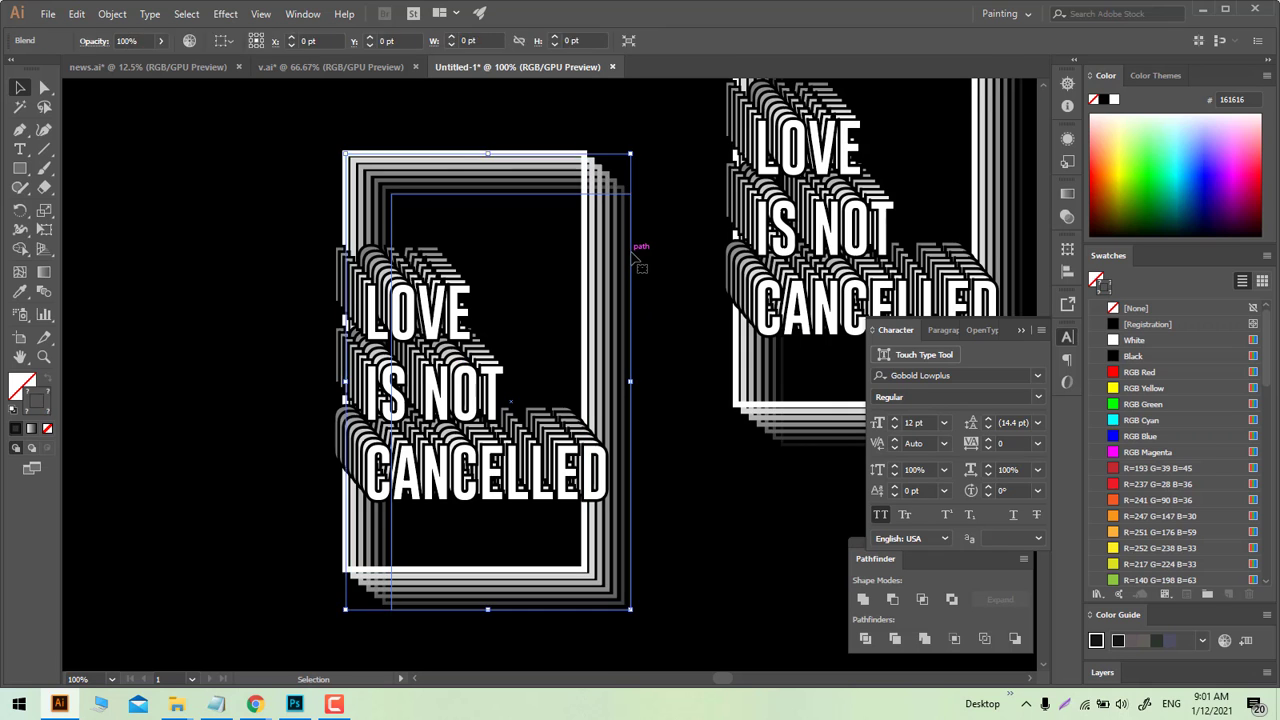
pyautogui.doubleClick(641, 256)
pyautogui.click(635, 276)
pyautogui.doubleClick(635, 276)
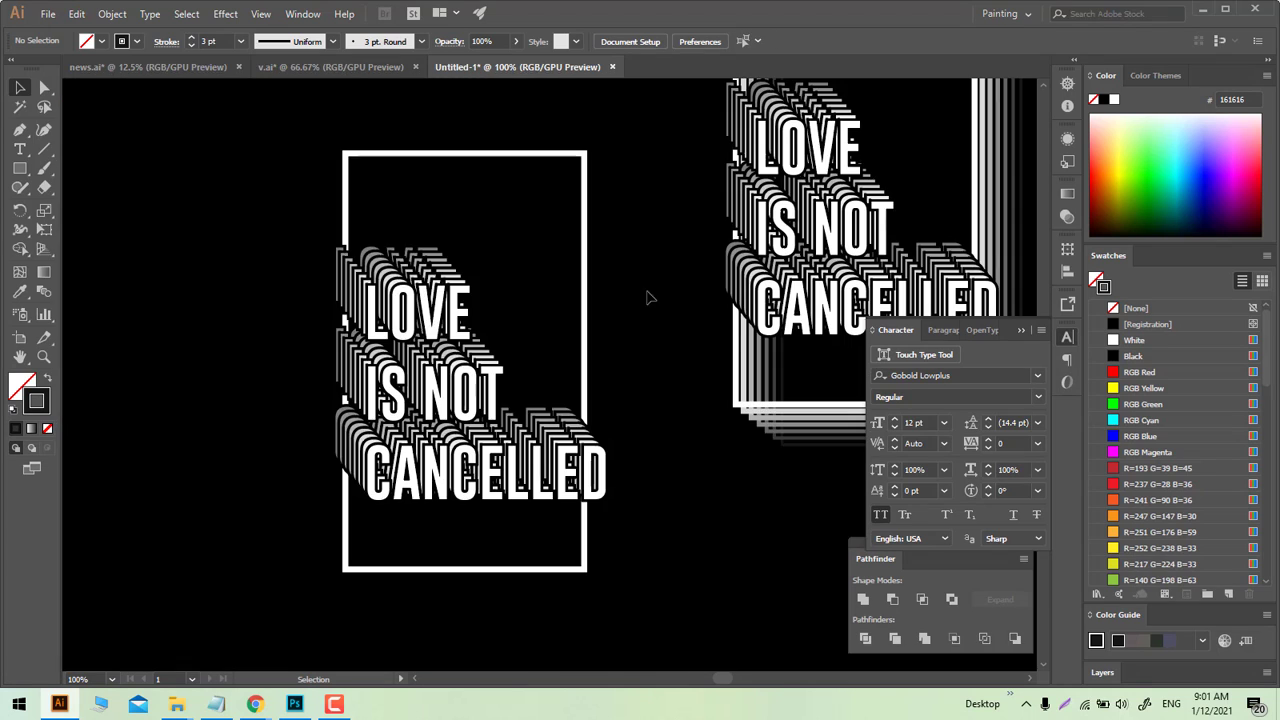
pyautogui.scroll(-3, 652, 289)
pyautogui.scroll(1, 586, 517)
# Step: Marquee-select the stepped text blend and apply Object > Expand Appearance
pyautogui.scroll(2, 459, 453)
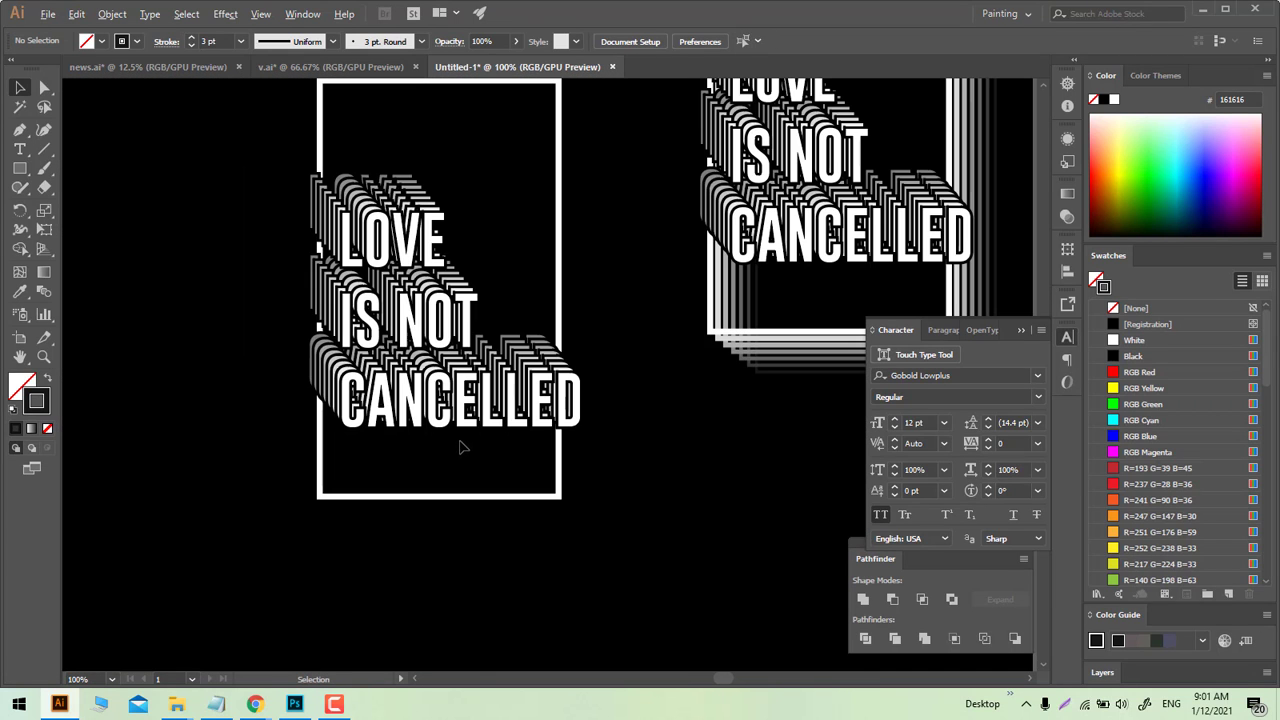
pyautogui.moveTo(393, 133); pyautogui.dragTo(469, 449)
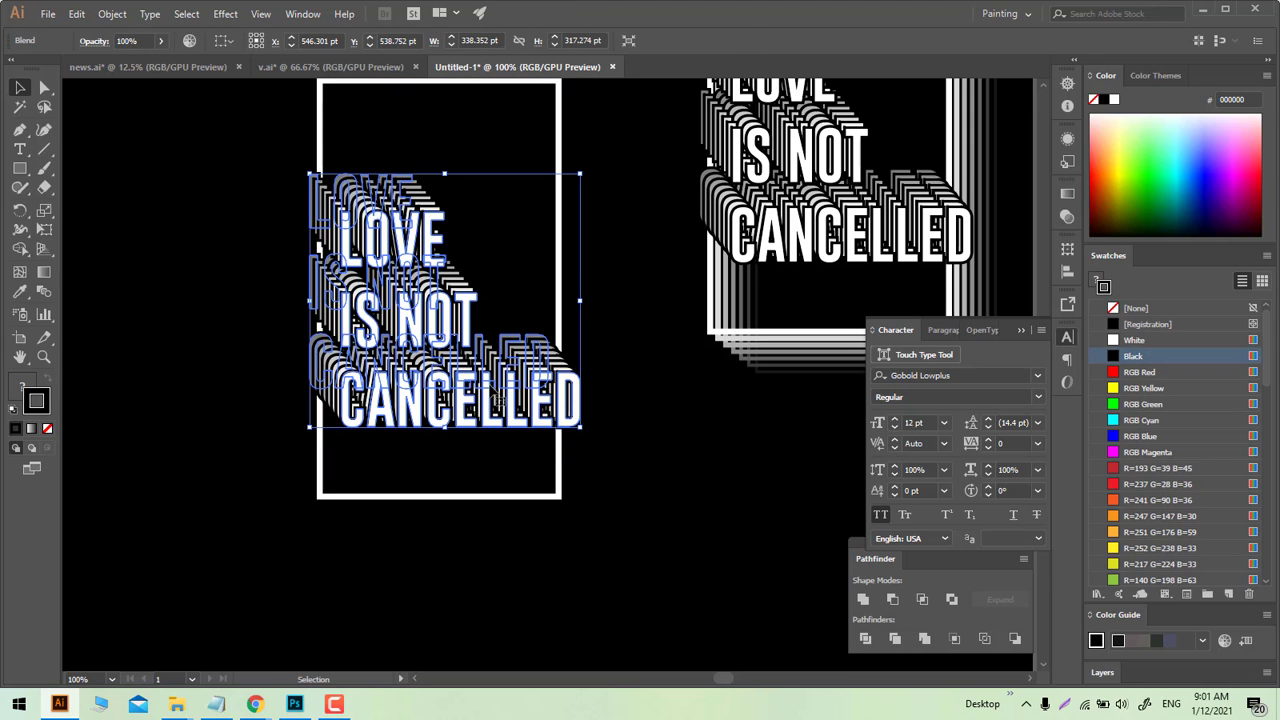
pyautogui.click(112, 14)
pyautogui.click(152, 205)
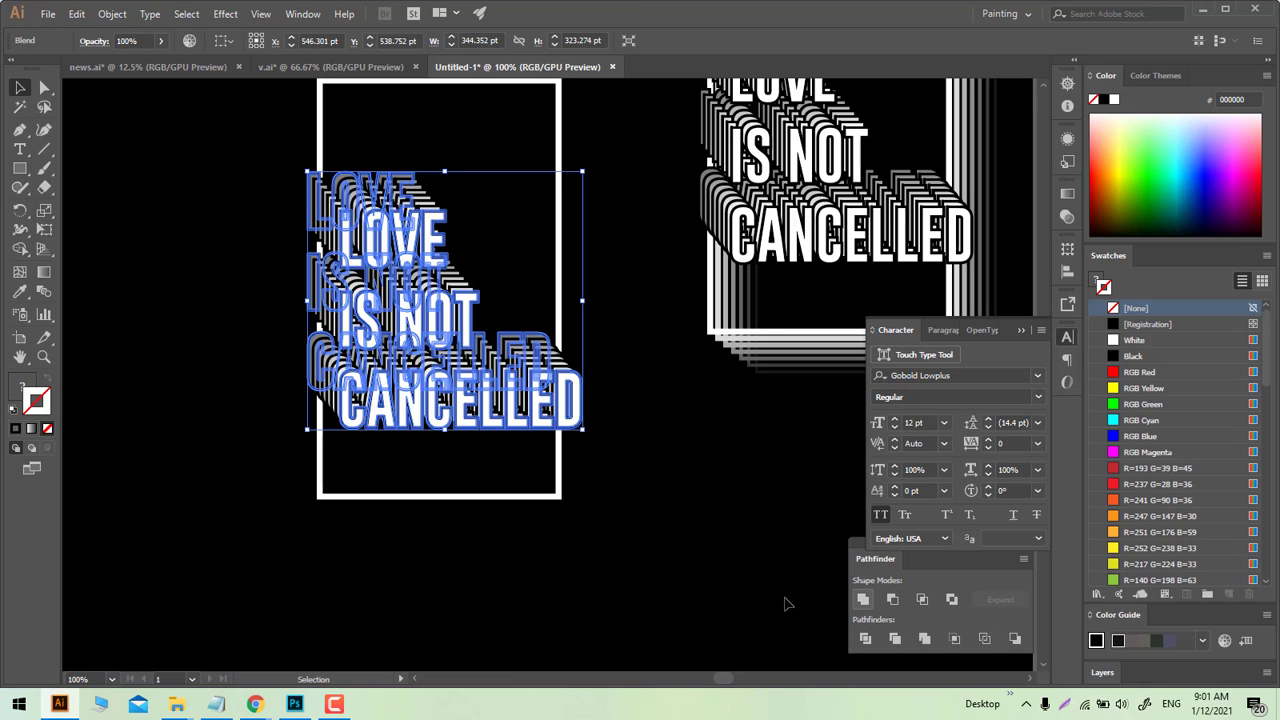
# Step: Expand the text blend into grouped filled paths with Object > Expand
pyautogui.press('a')
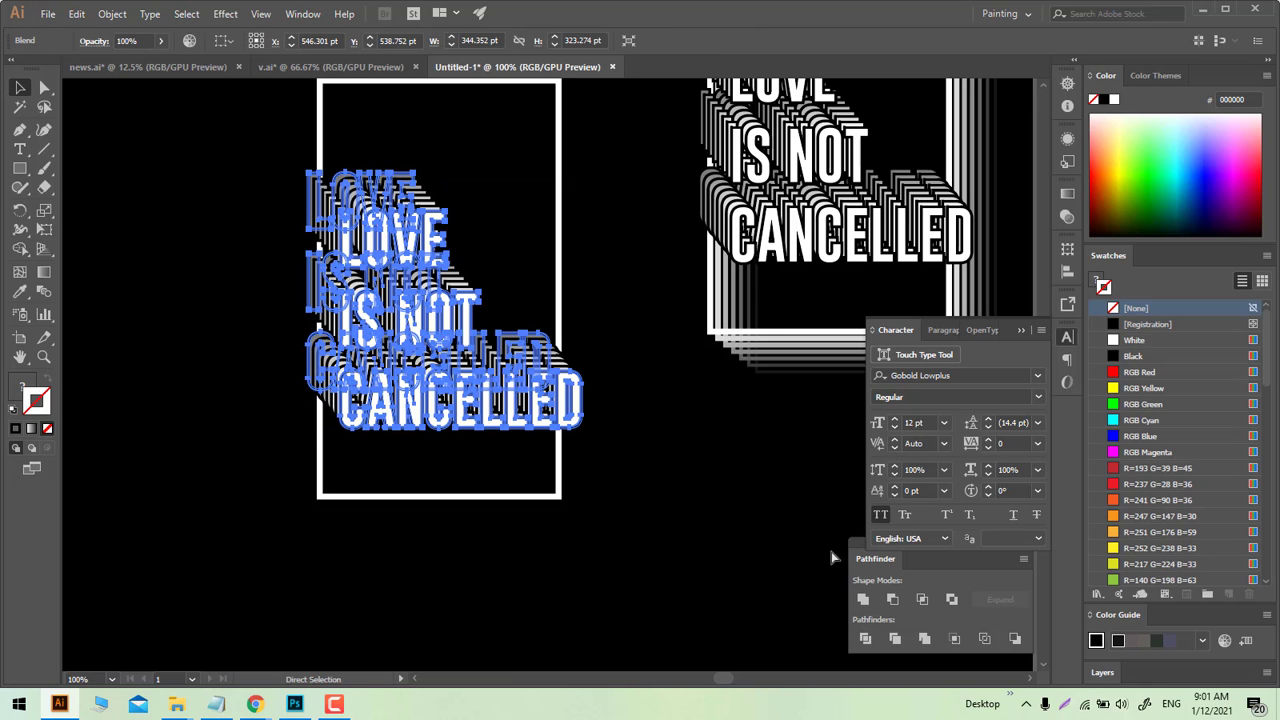
pyautogui.click(862, 598)
pyautogui.click(778, 373)
pyautogui.press('v')
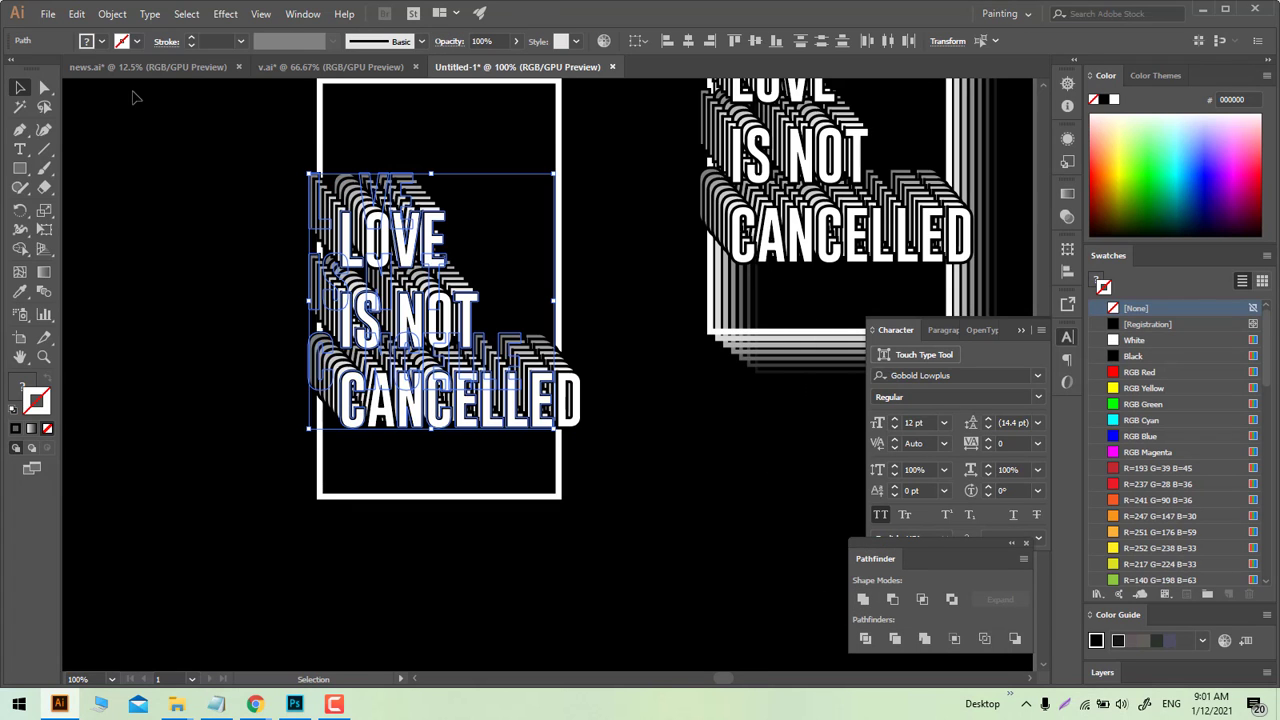
pyautogui.click(112, 13)
pyautogui.click(130, 187)
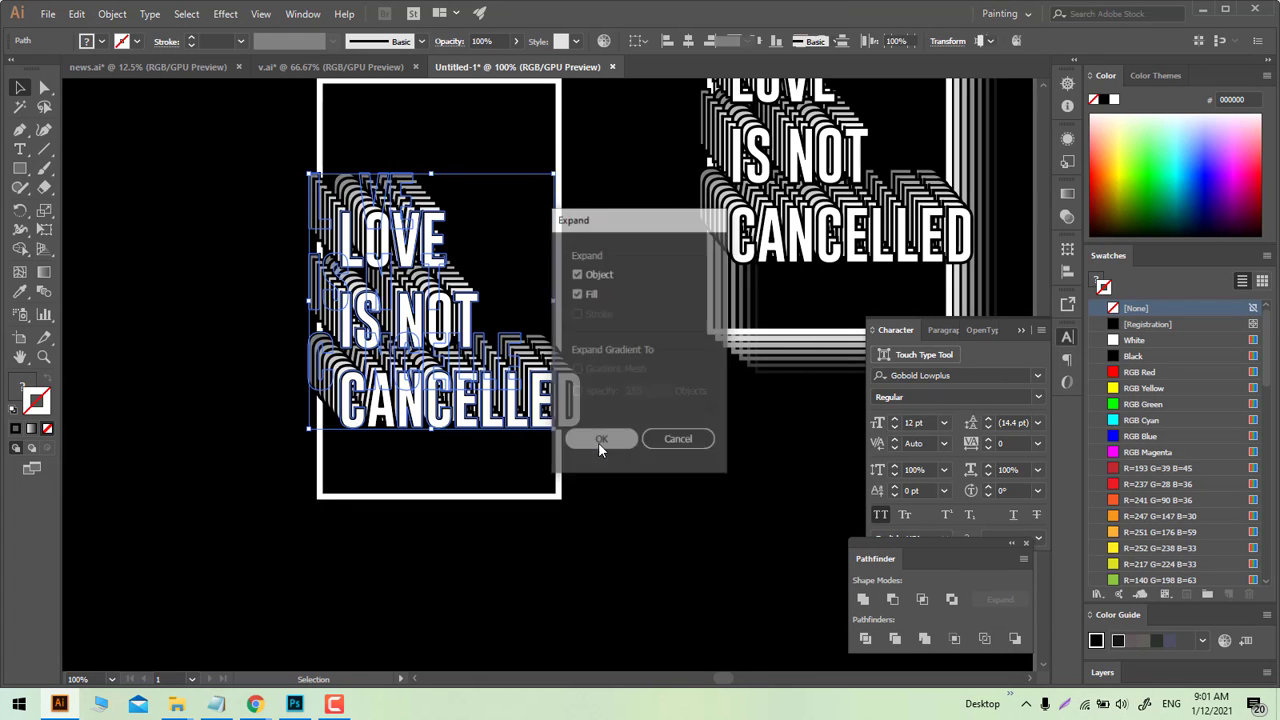
pyautogui.click(598, 442)
# Step: Unite the text outlines and give them a black 14 pt stroke aligned outside
pyautogui.press('a')
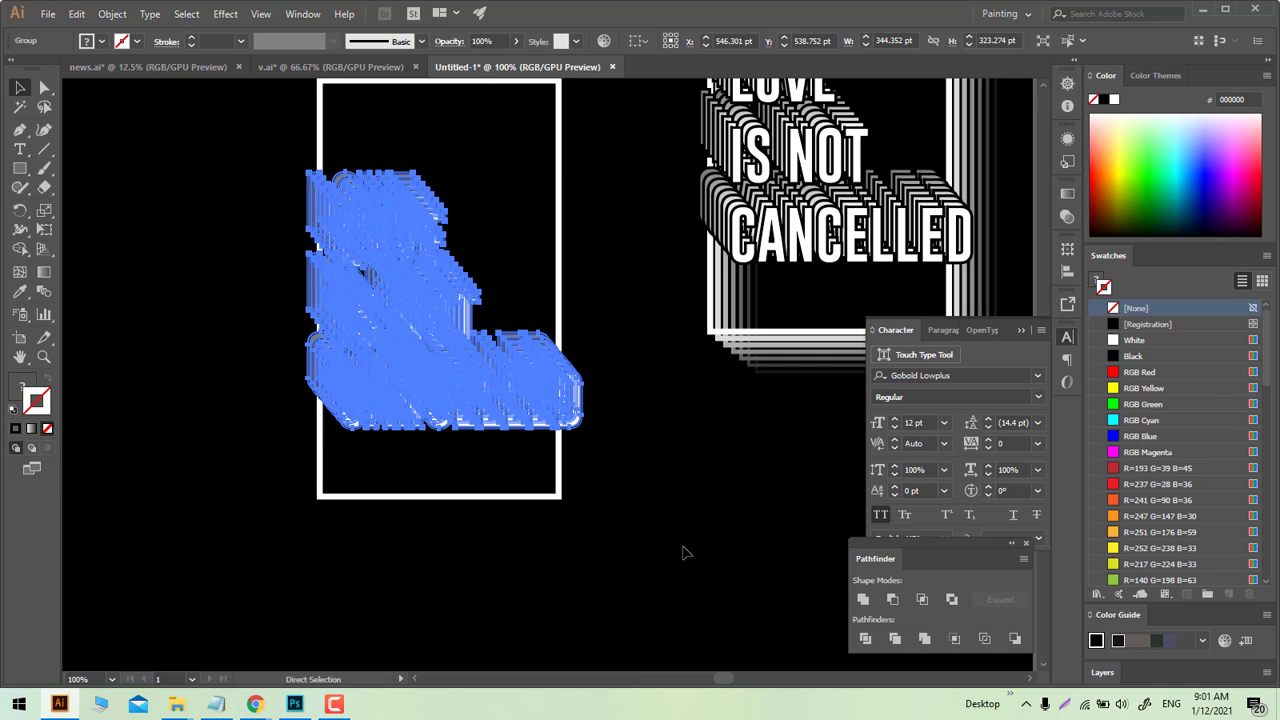
pyautogui.press('v')
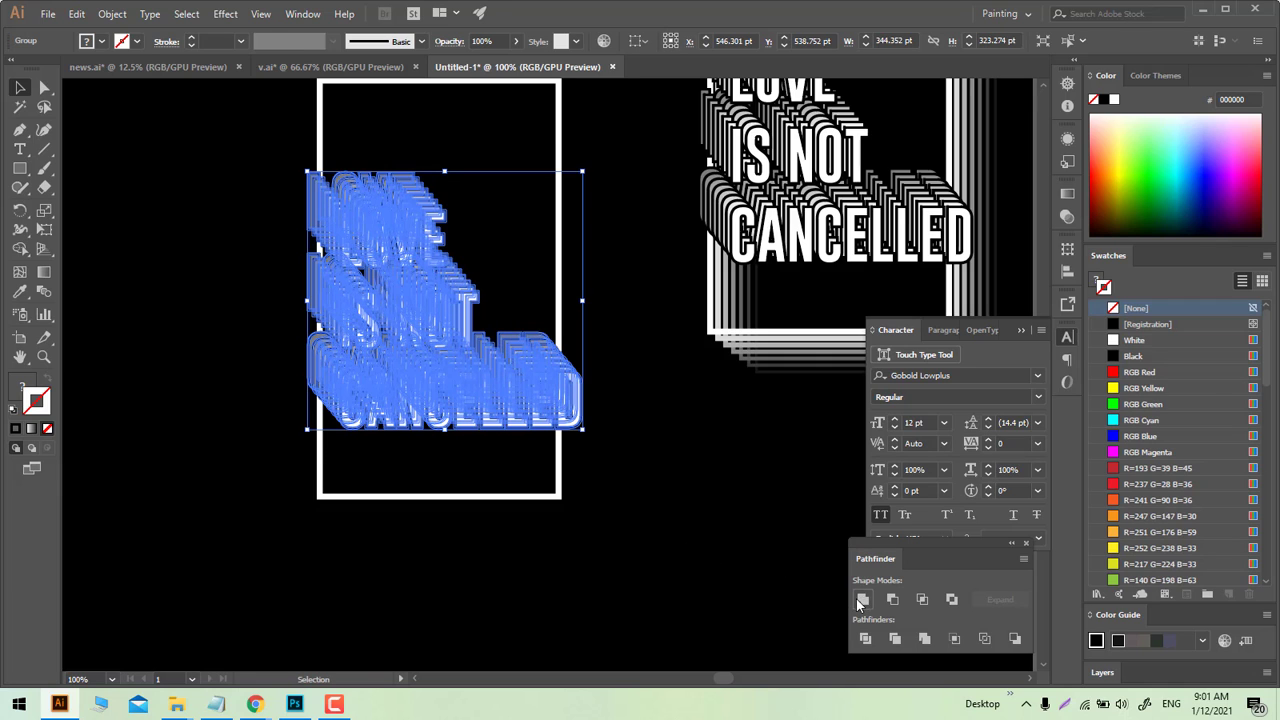
pyautogui.click(862, 599)
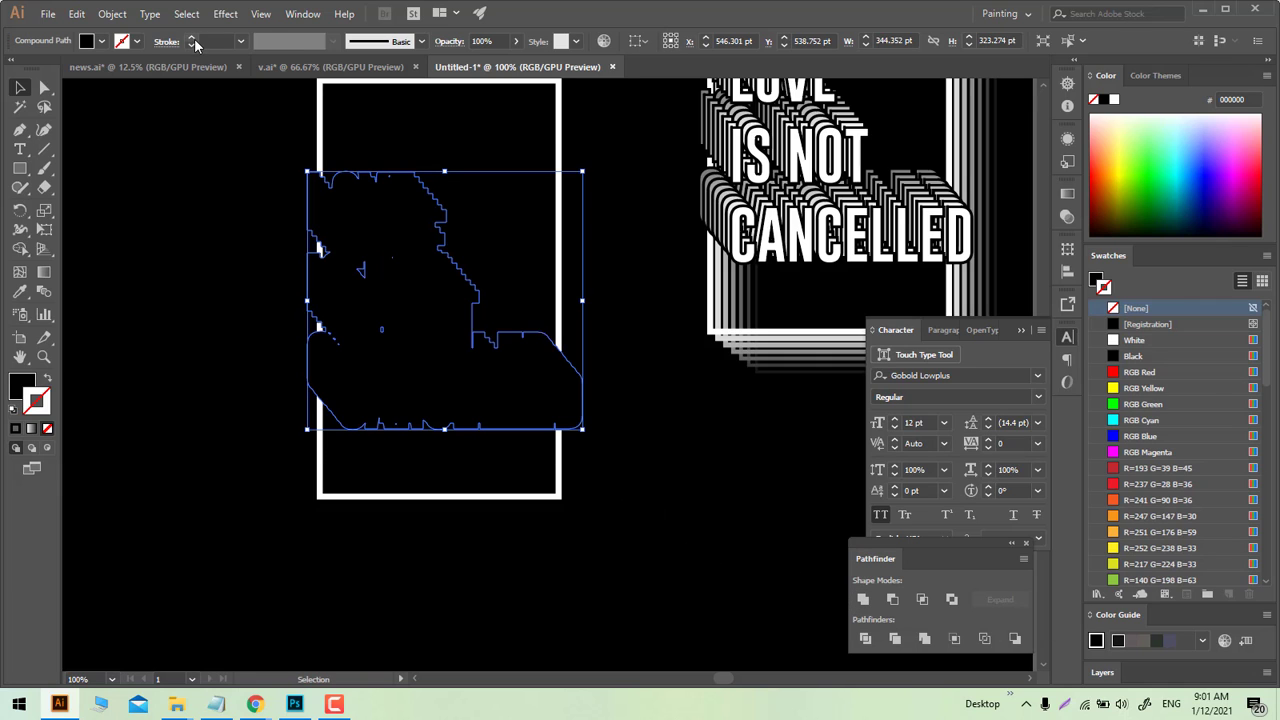
pyautogui.click(194, 38)
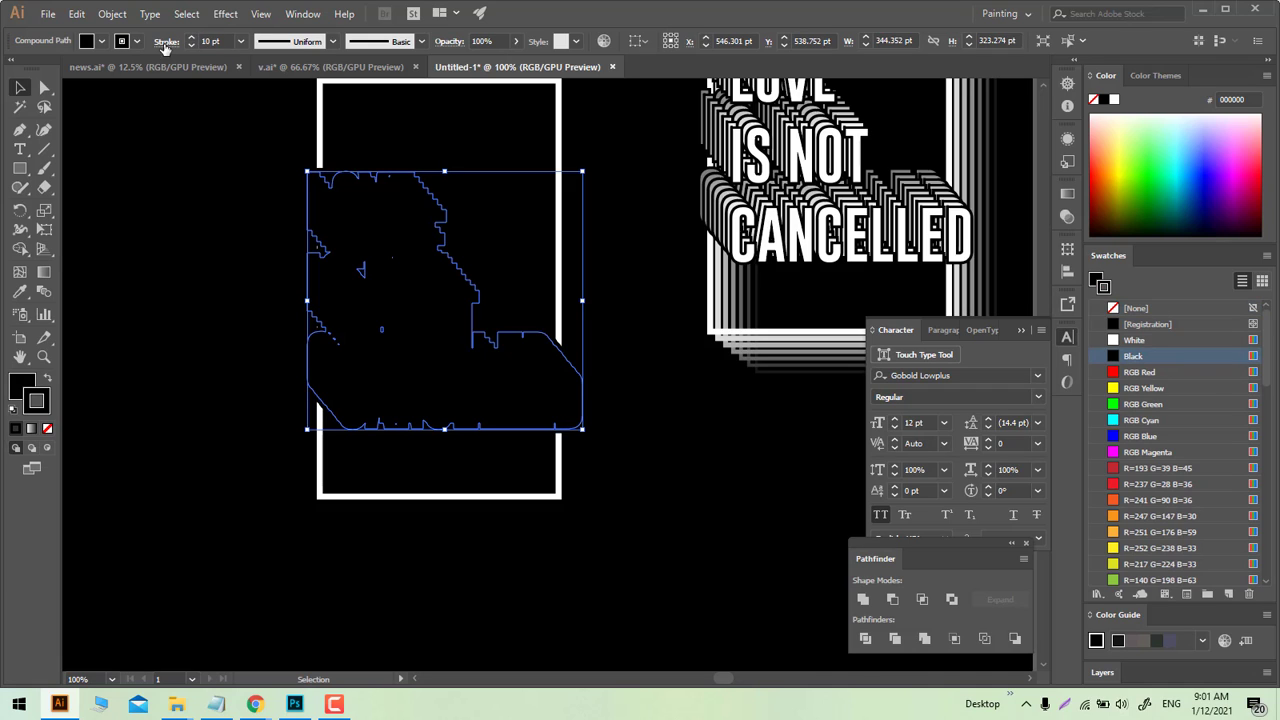
pyautogui.click(165, 42)
pyautogui.click(97, 125)
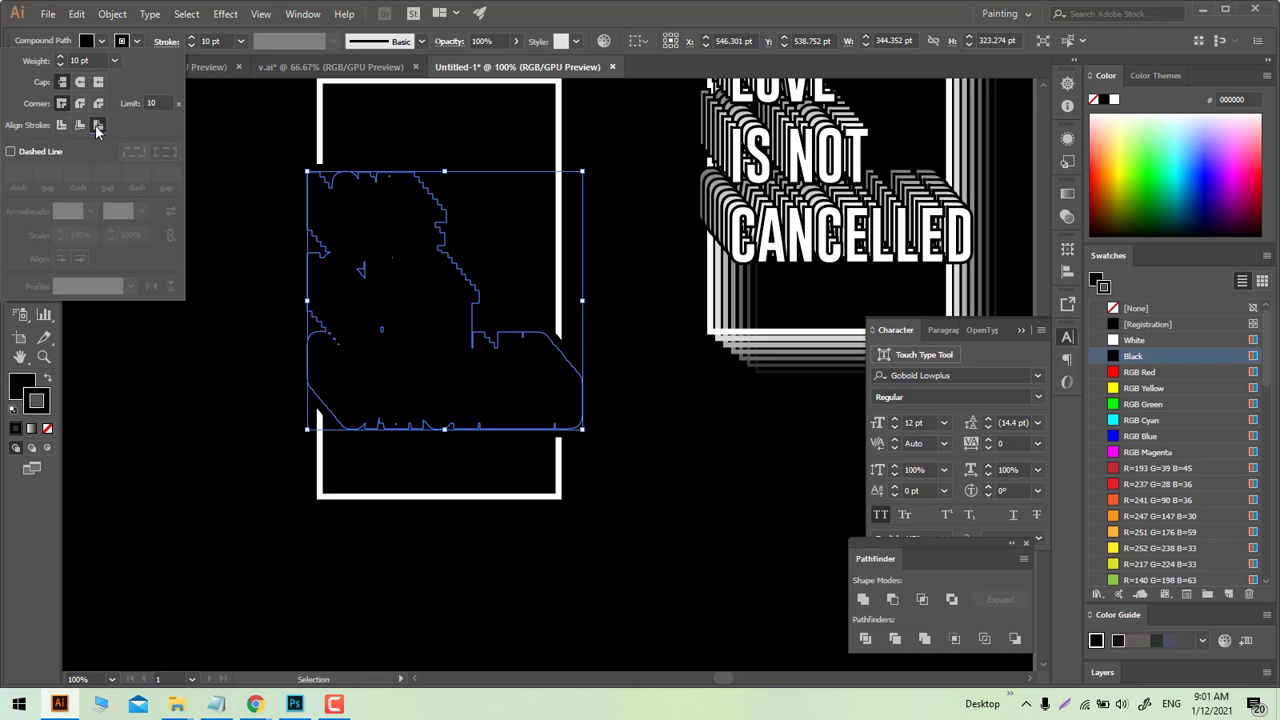
pyautogui.click(193, 38)
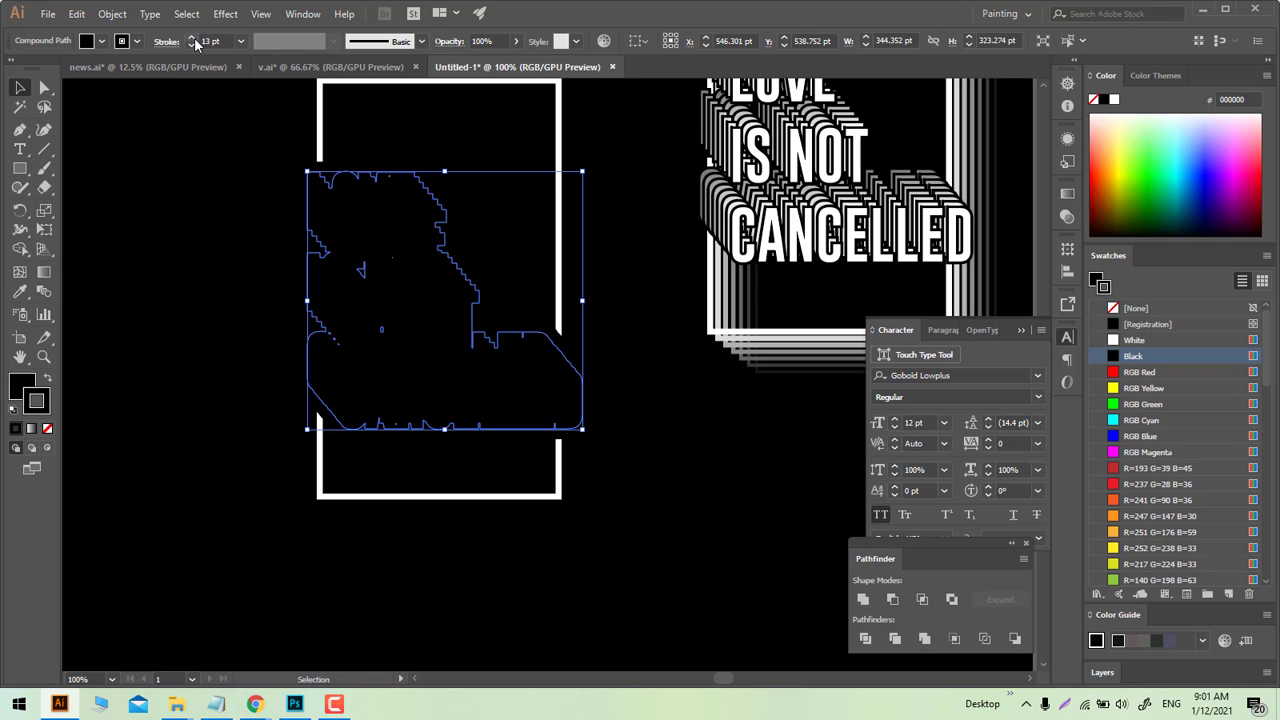
pyautogui.click(193, 38)
pyautogui.click(112, 14)
# Step: Expand the thick stroke, unite it into one black backing shape, and send it behind the text
pyautogui.click(112, 14)
pyautogui.click(112, 14)
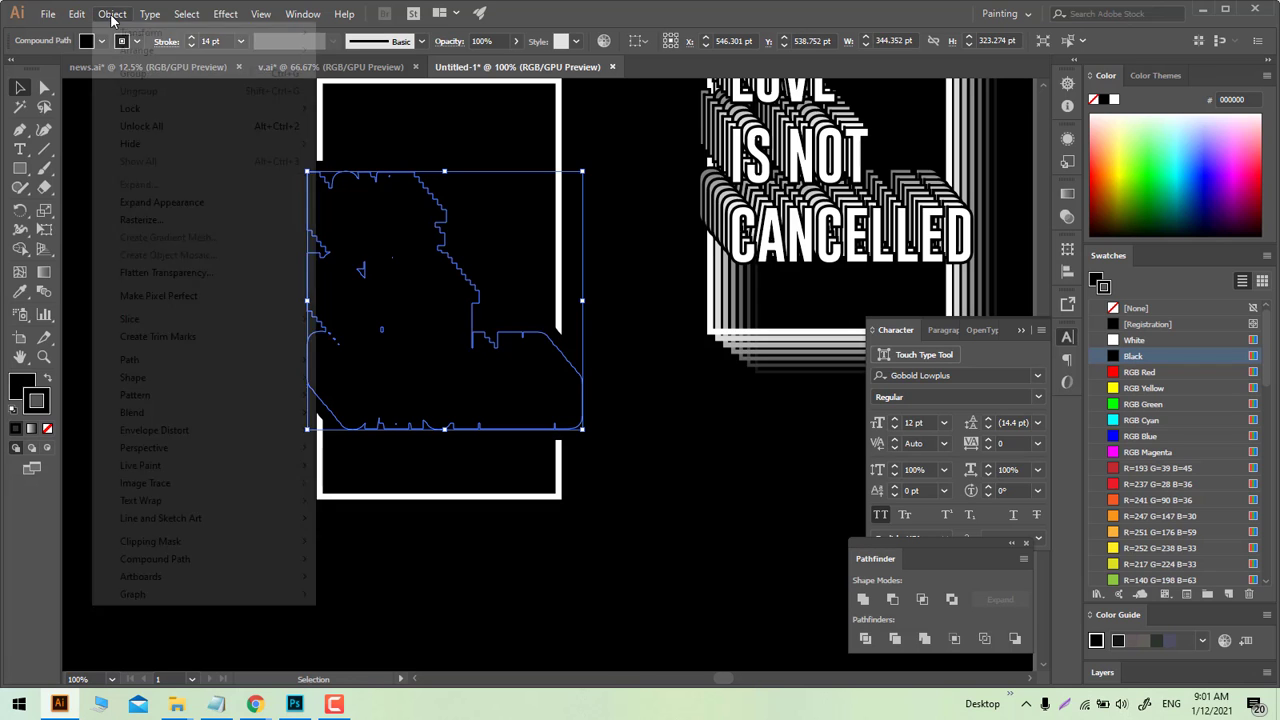
pyautogui.click(150, 202)
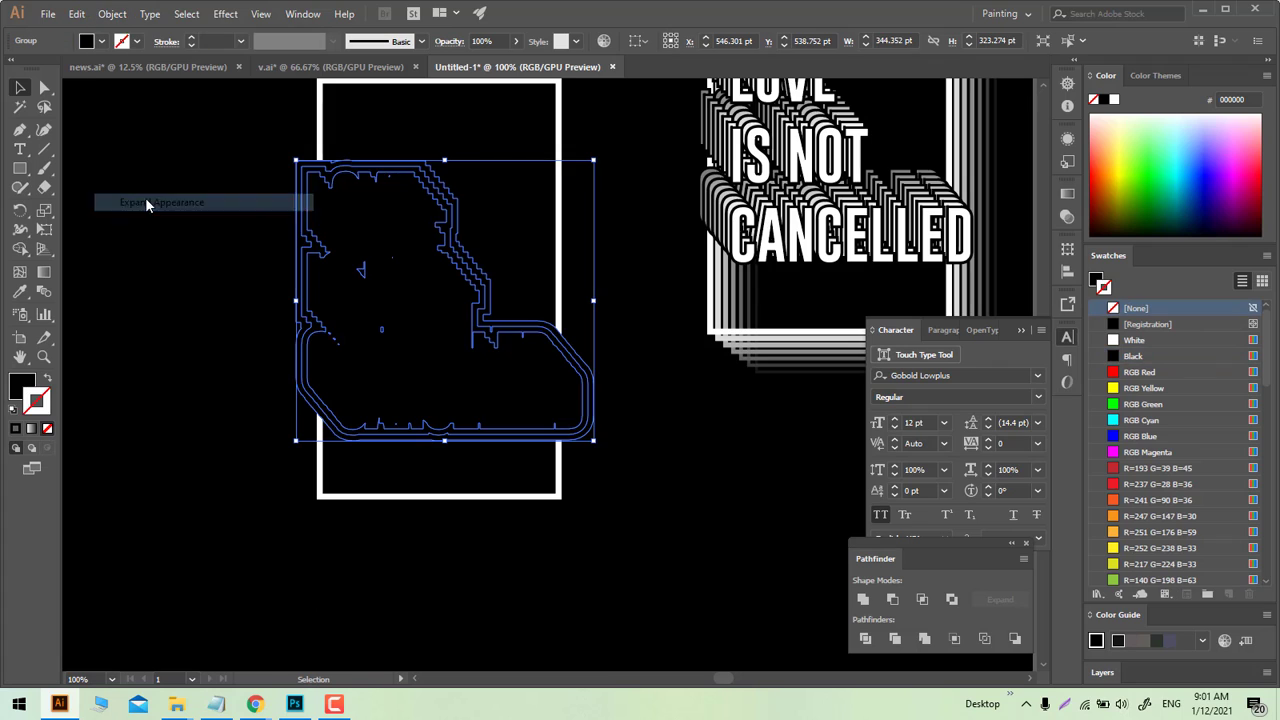
pyautogui.click(863, 599)
pyautogui.hotkey('ctrl', 'shift', '[')
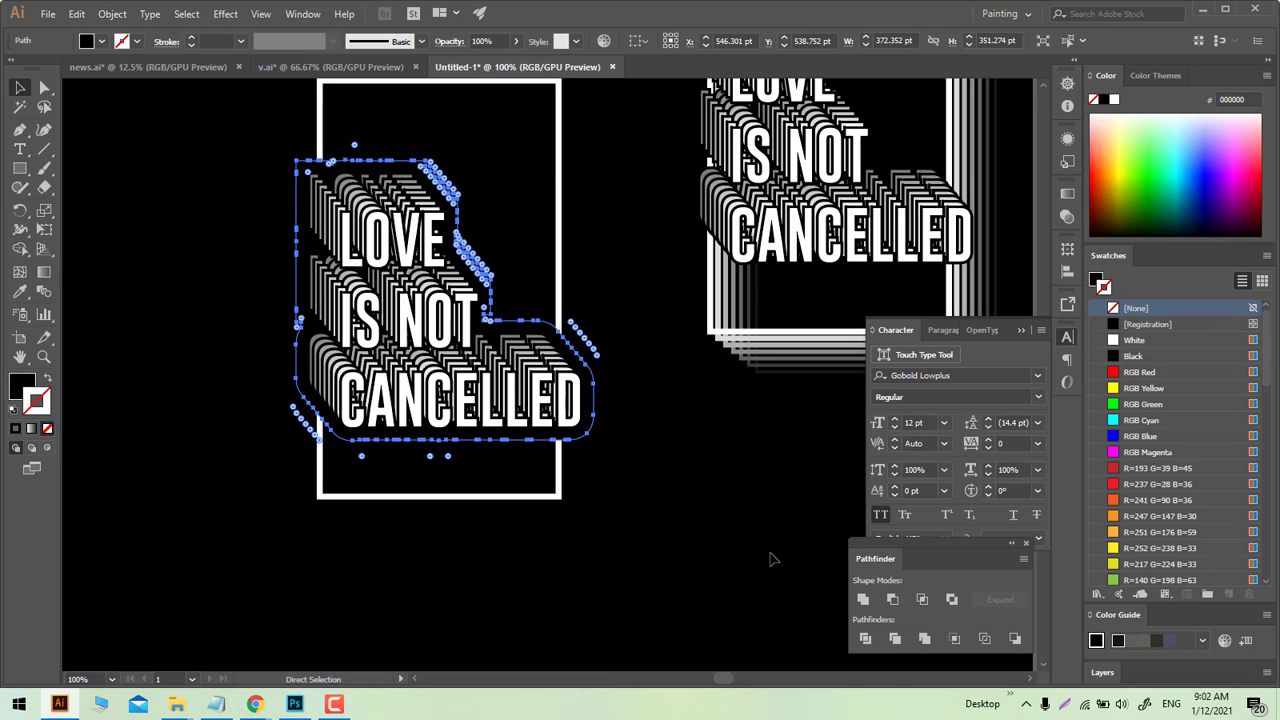
pyautogui.click(644, 555)
pyautogui.scroll(3, 571, 514)
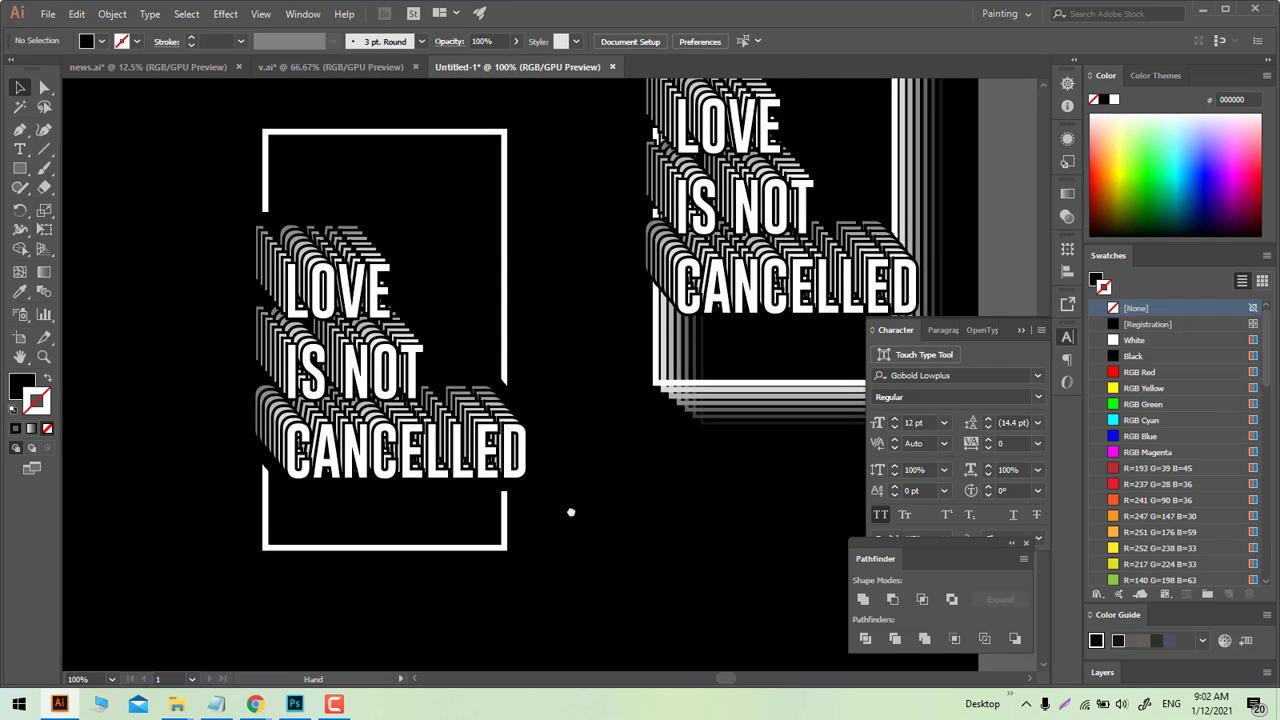
pyautogui.hotkey('ctrl', '-')
pyautogui.scroll(2, 588, 524)
pyautogui.moveTo(580, 463); pyautogui.dragTo(486, 449)
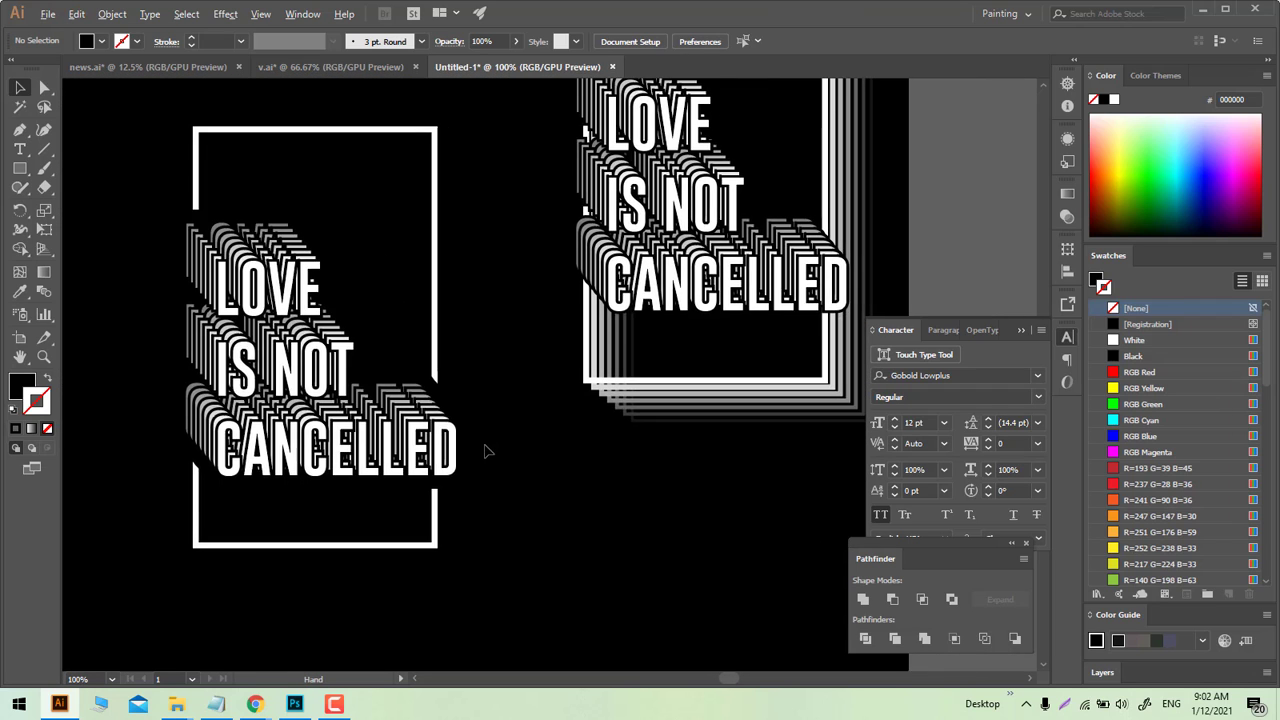
pyautogui.scroll(-2, 486, 449)
pyautogui.moveTo(620, 511); pyautogui.dragTo(547, 518)
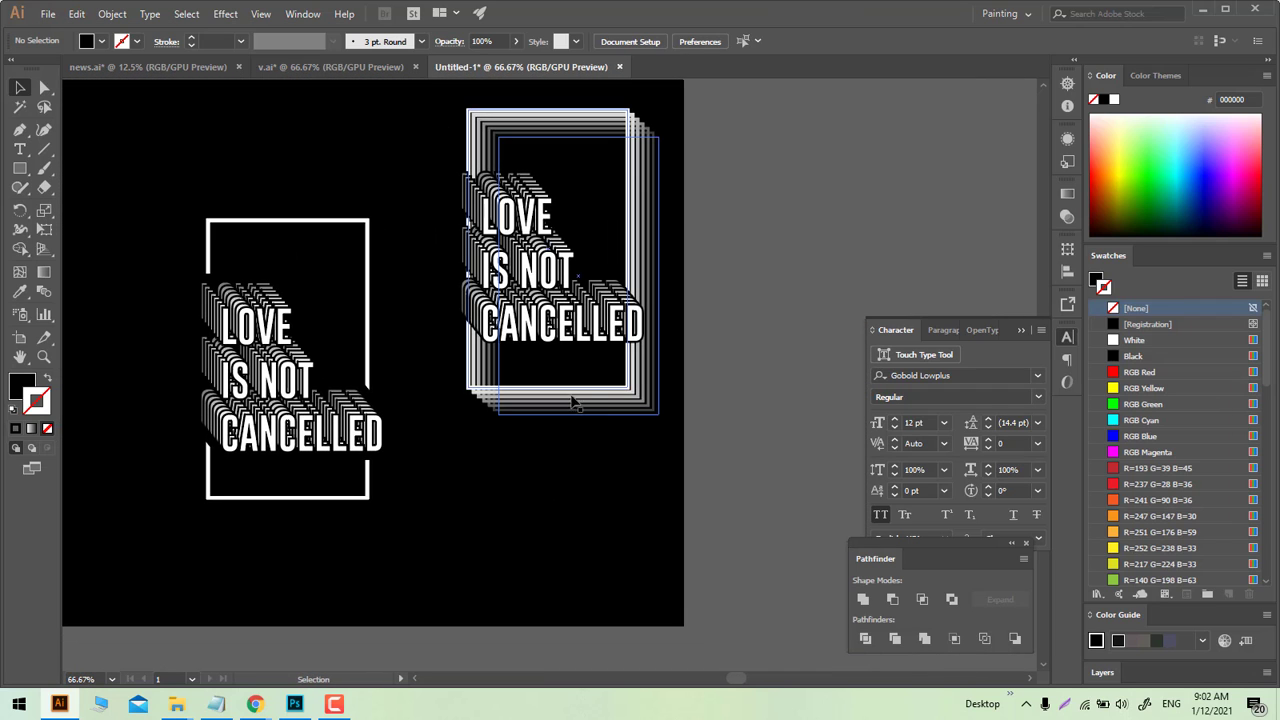
pyautogui.moveTo(609, 477)
pyautogui.mouseDown()
pyautogui.moveTo(627, 536)
pyautogui.moveTo(580, 563)
pyautogui.moveTo(605, 472)
pyautogui.moveTo(613, 485)
pyautogui.mouseUp()
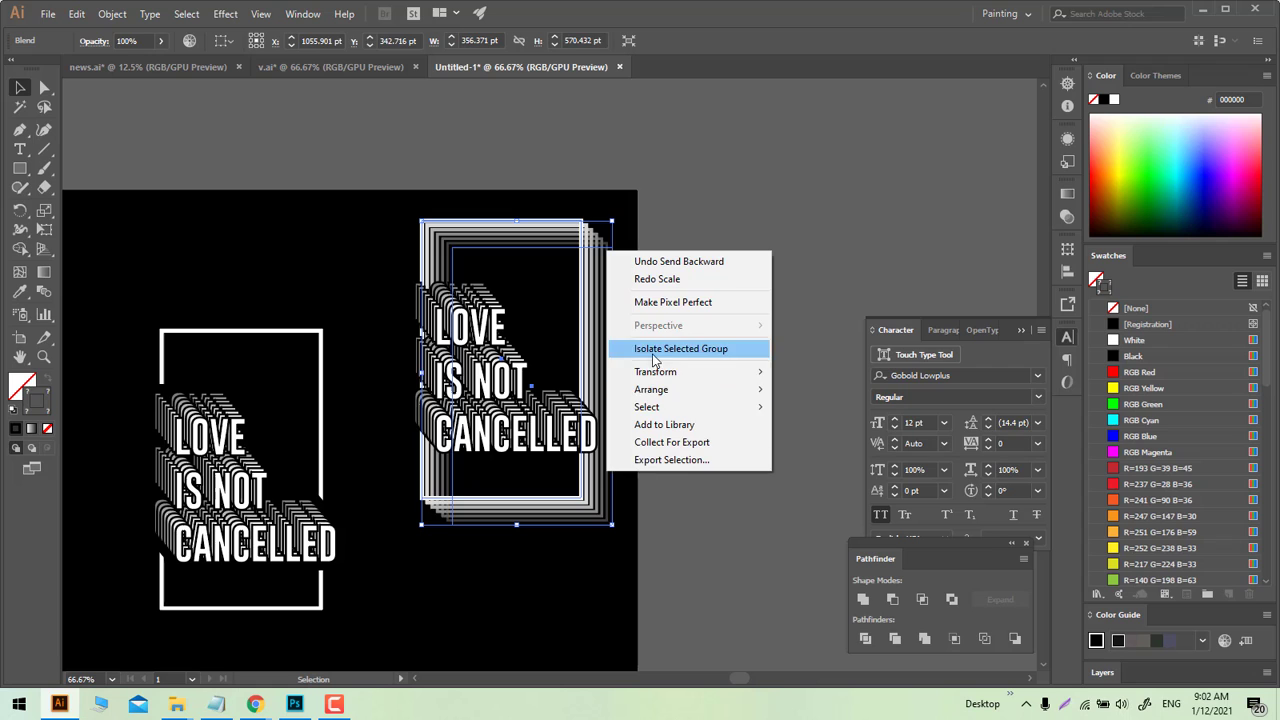
# Step: Offset the rear rectangle of the right-hand frame blend and recolour its stroke
pyautogui.click(660, 350)
pyautogui.moveTo(614, 418); pyautogui.dragTo(557, 371)
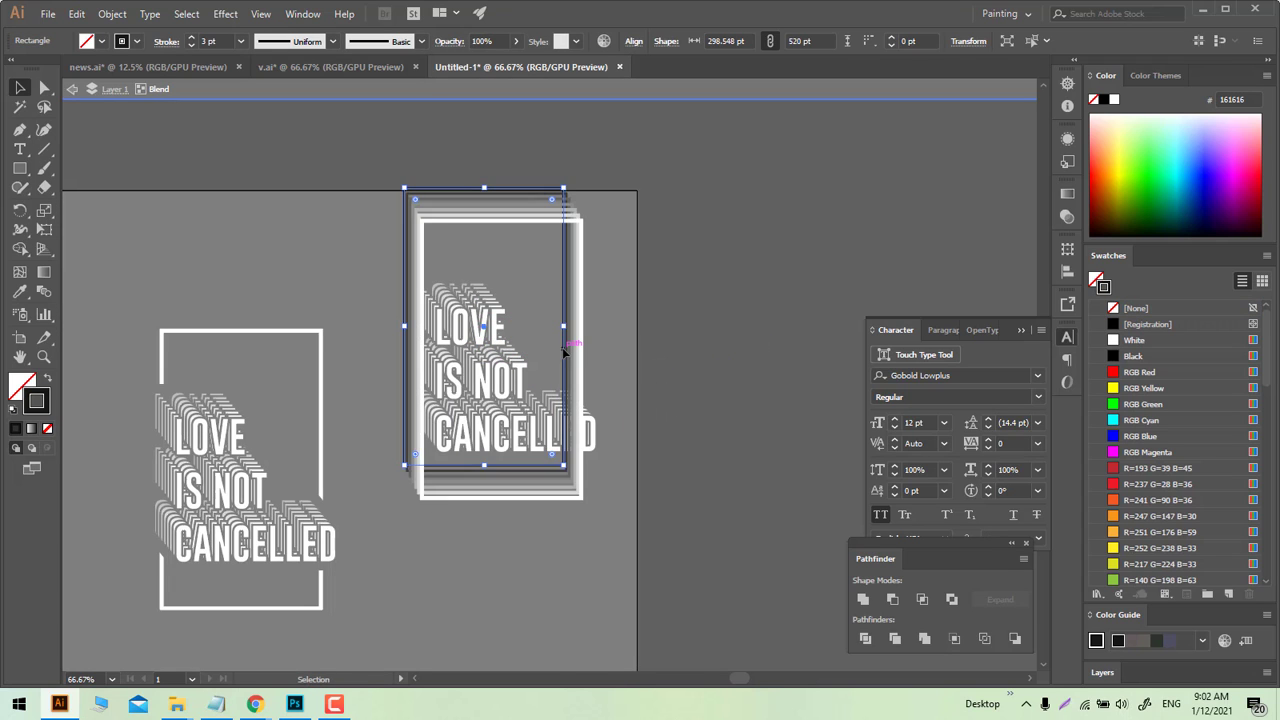
pyautogui.moveTo(557, 371)
pyautogui.mouseDown()
pyautogui.moveTo(547, 366)
pyautogui.moveTo(615, 365)
pyautogui.mouseUp()
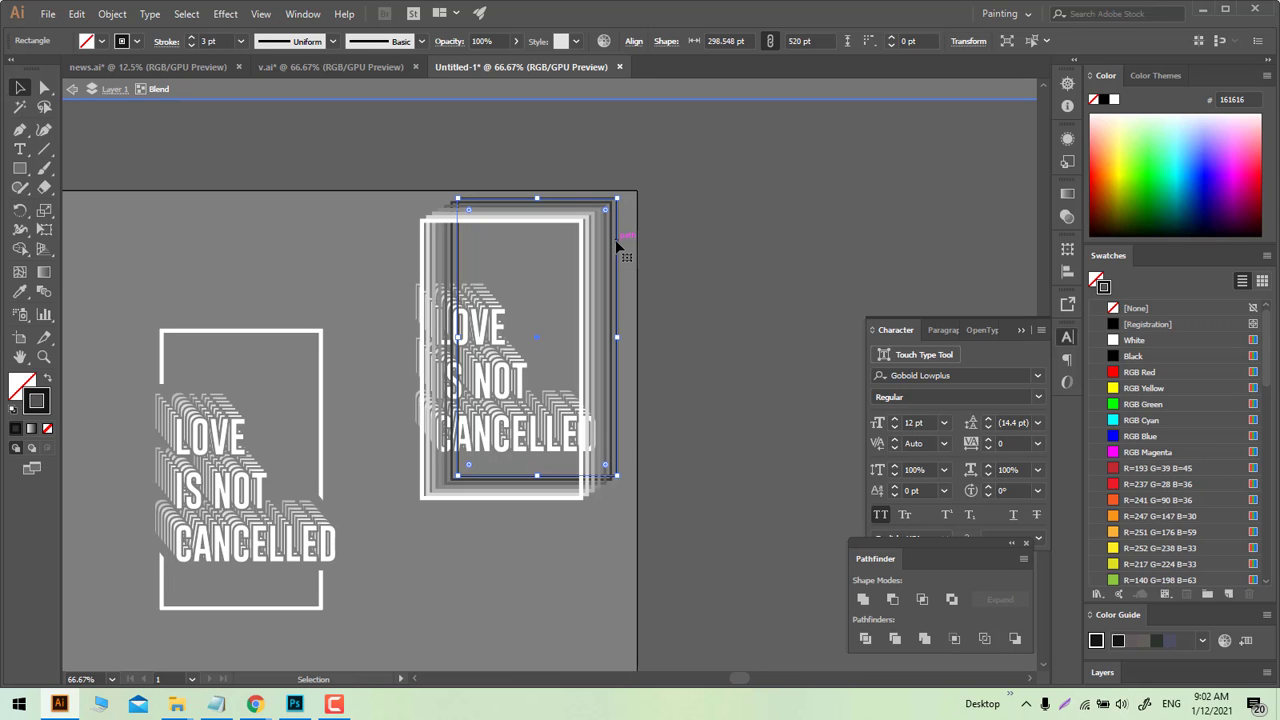
pyautogui.doubleClick(40, 404)
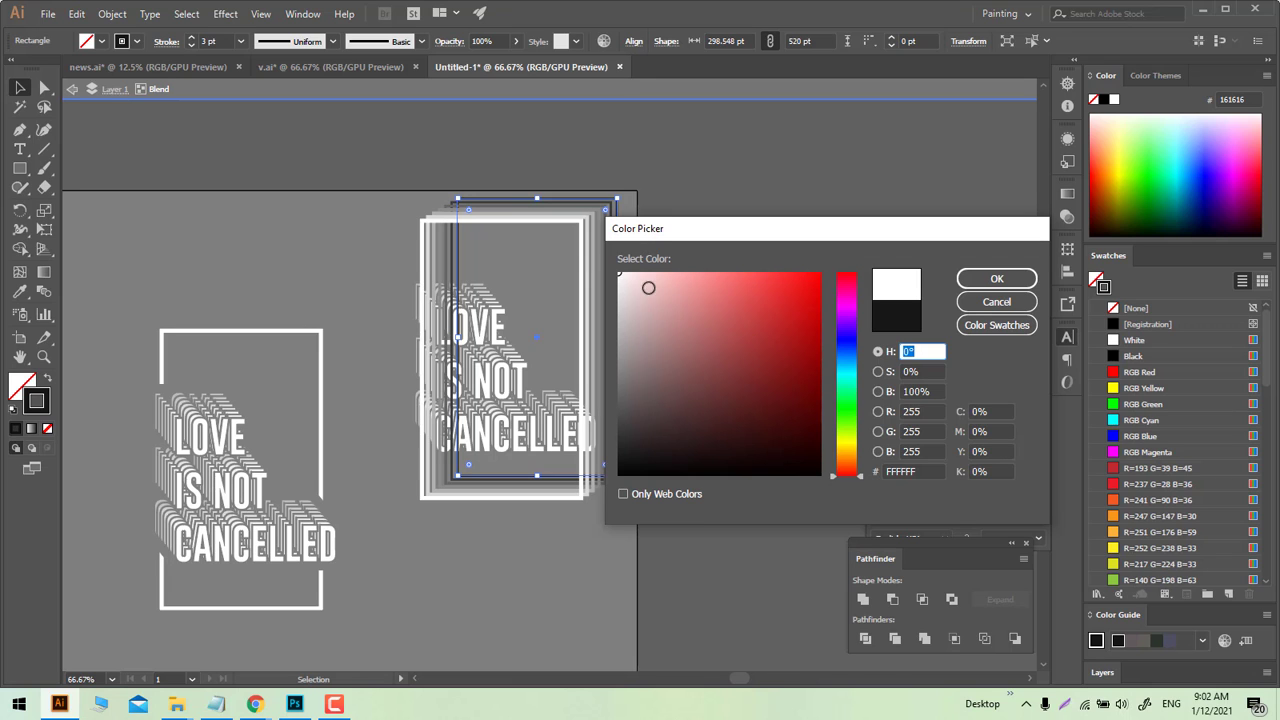
pyautogui.click(975, 279)
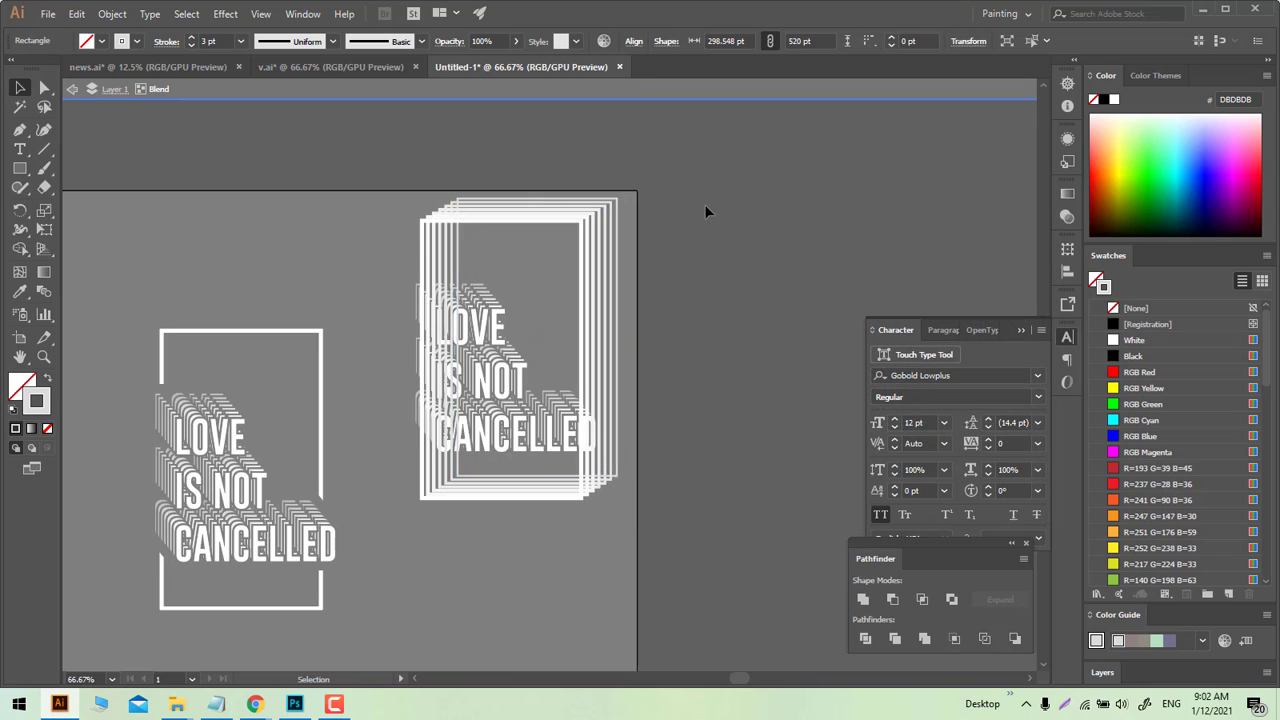
pyautogui.doubleClick(704, 211)
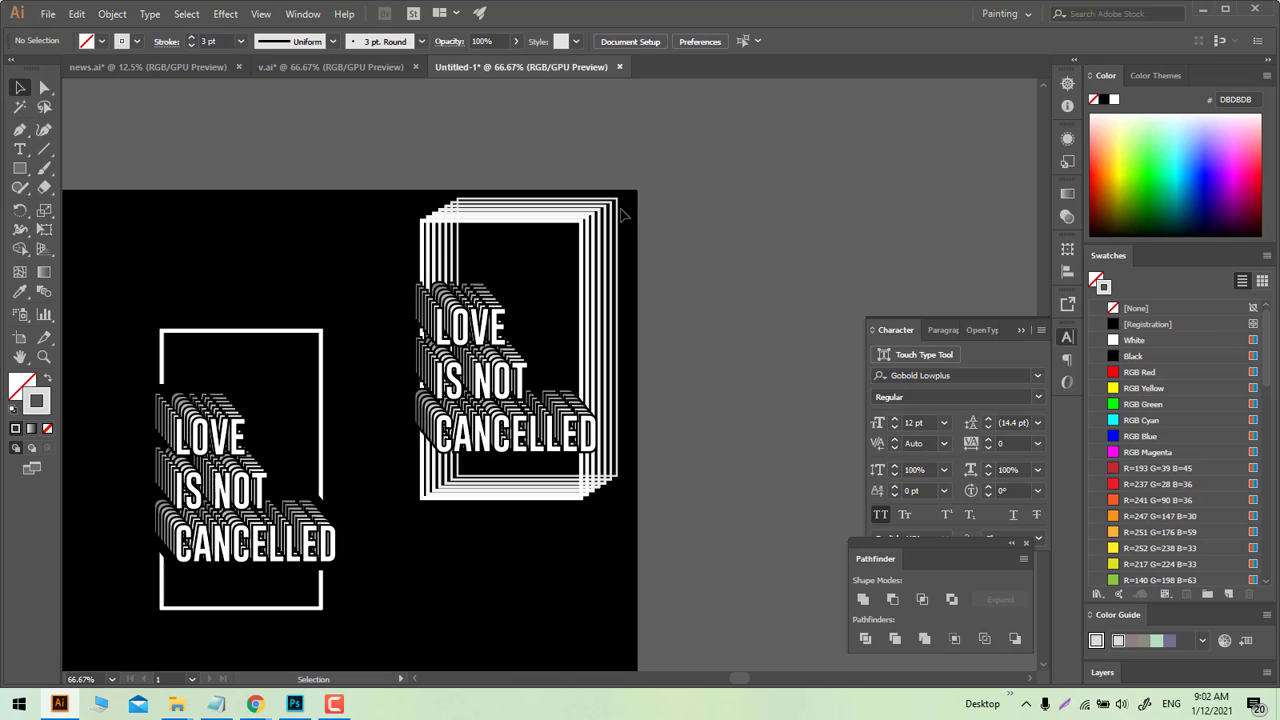
# Step: Move the rear rectangle up and to the right and give it a grey C4C4C4 stroke
pyautogui.moveTo(612, 222); pyautogui.dragTo(630, 237)
pyautogui.hotkey('ctrl', 'z')
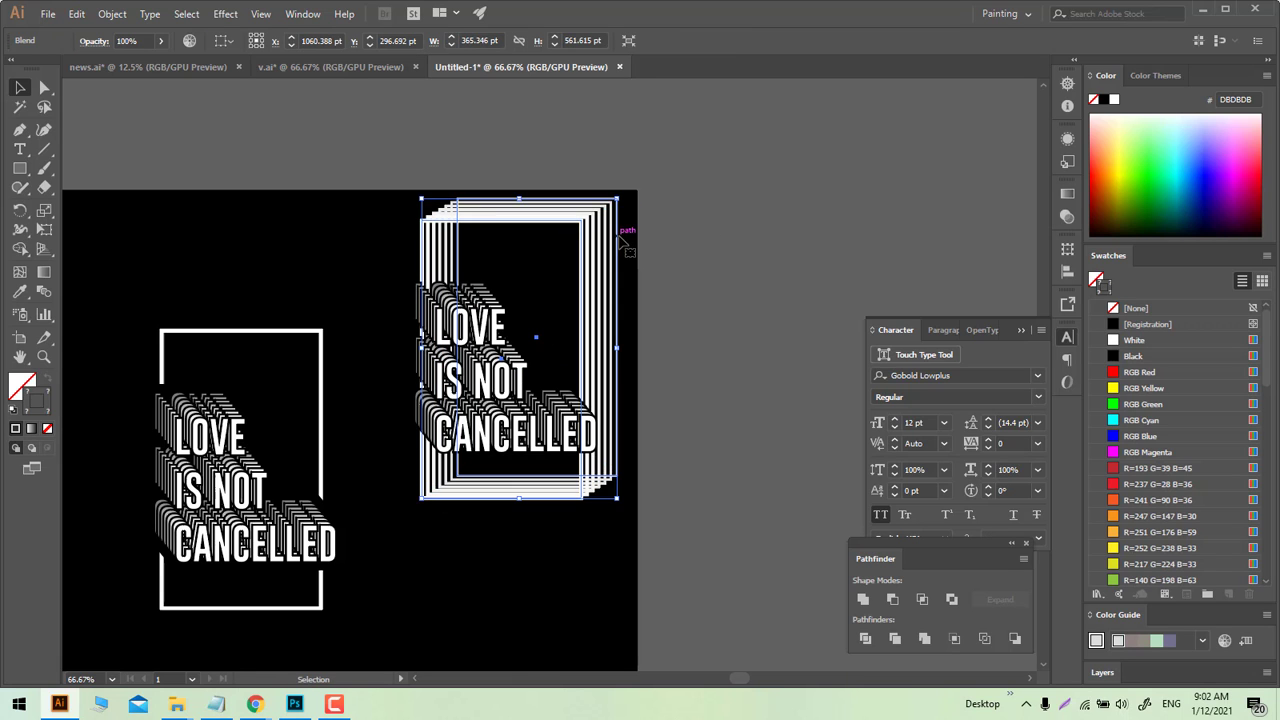
pyautogui.doubleClick(622, 229)
pyautogui.click(620, 230)
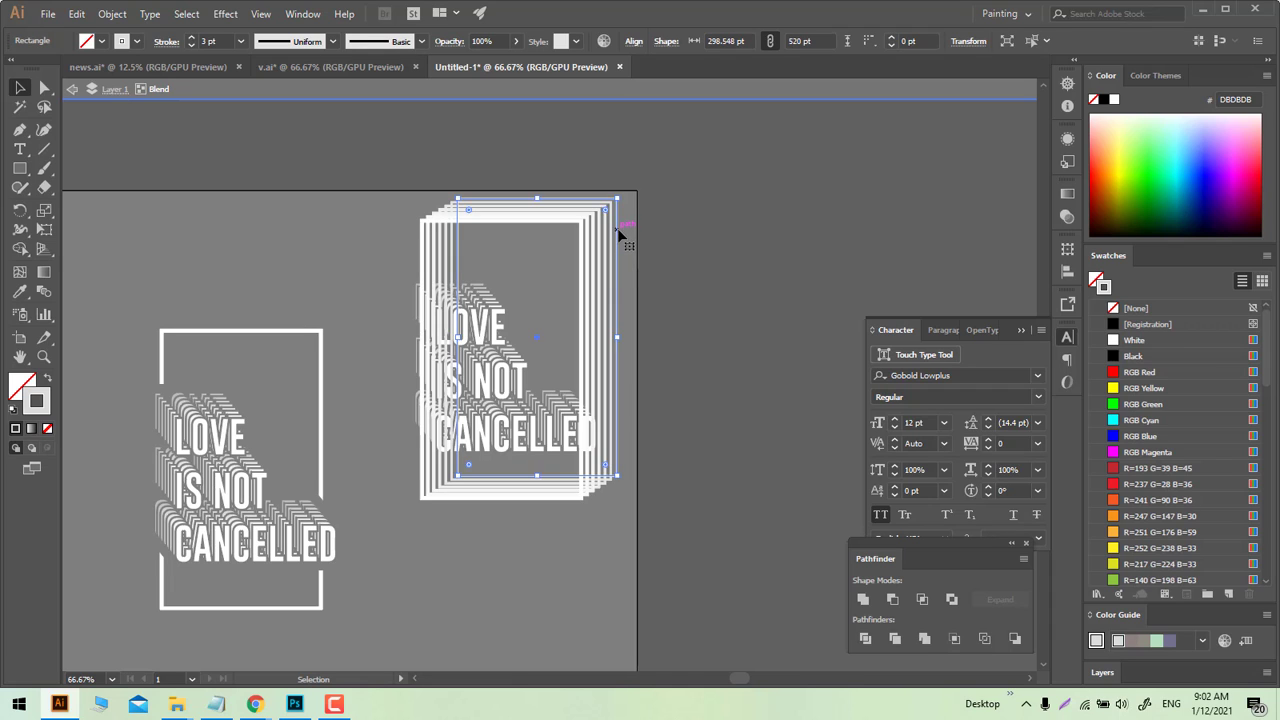
pyautogui.moveTo(617, 233); pyautogui.dragTo(632, 225)
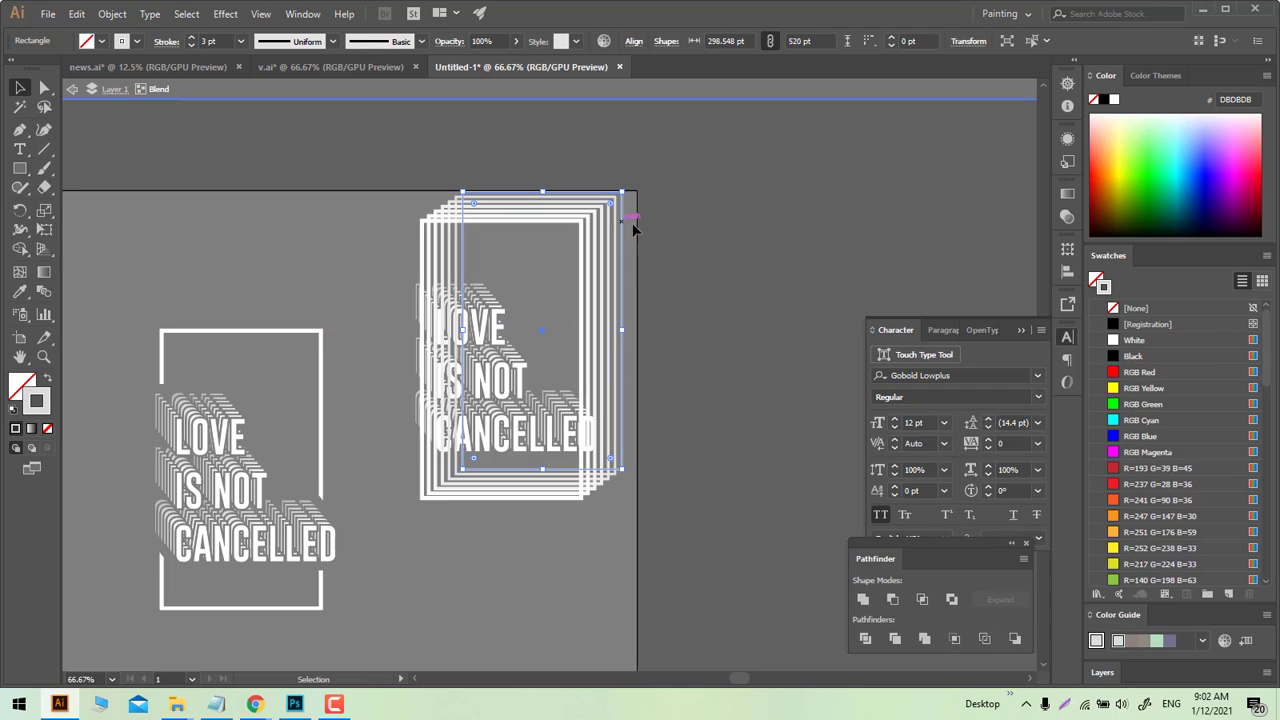
pyautogui.click(685, 237)
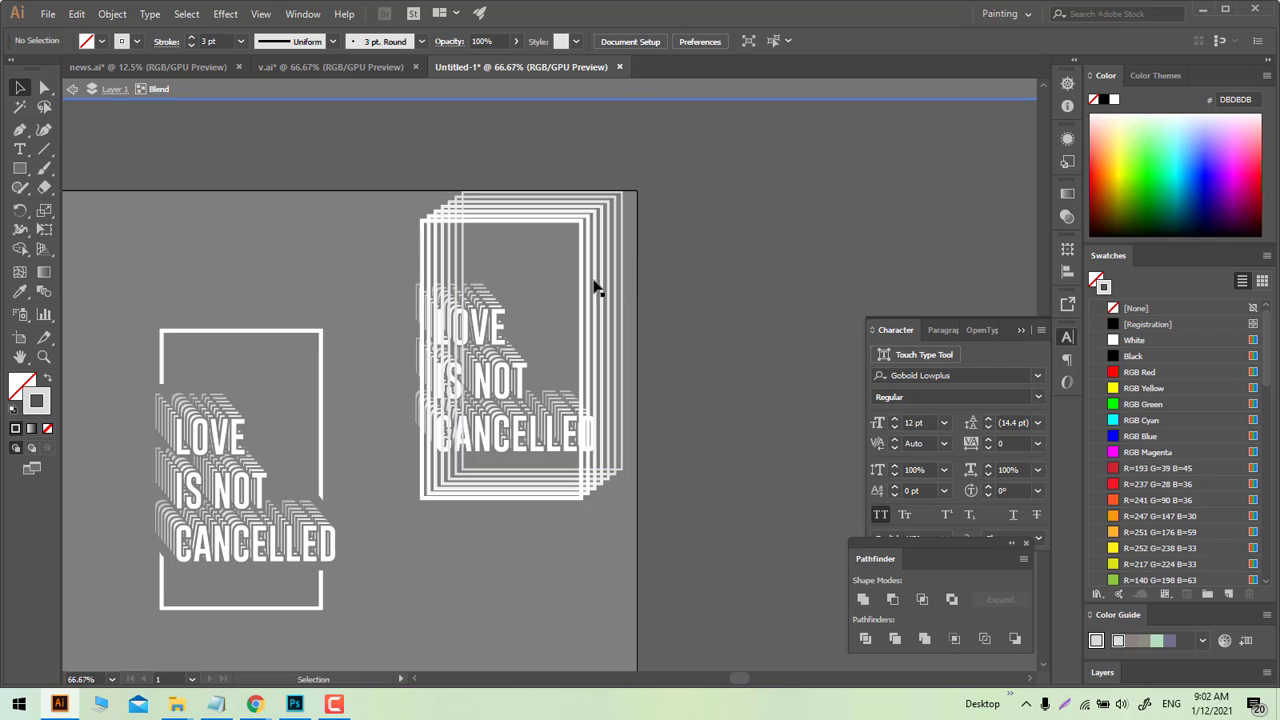
pyautogui.click(622, 264)
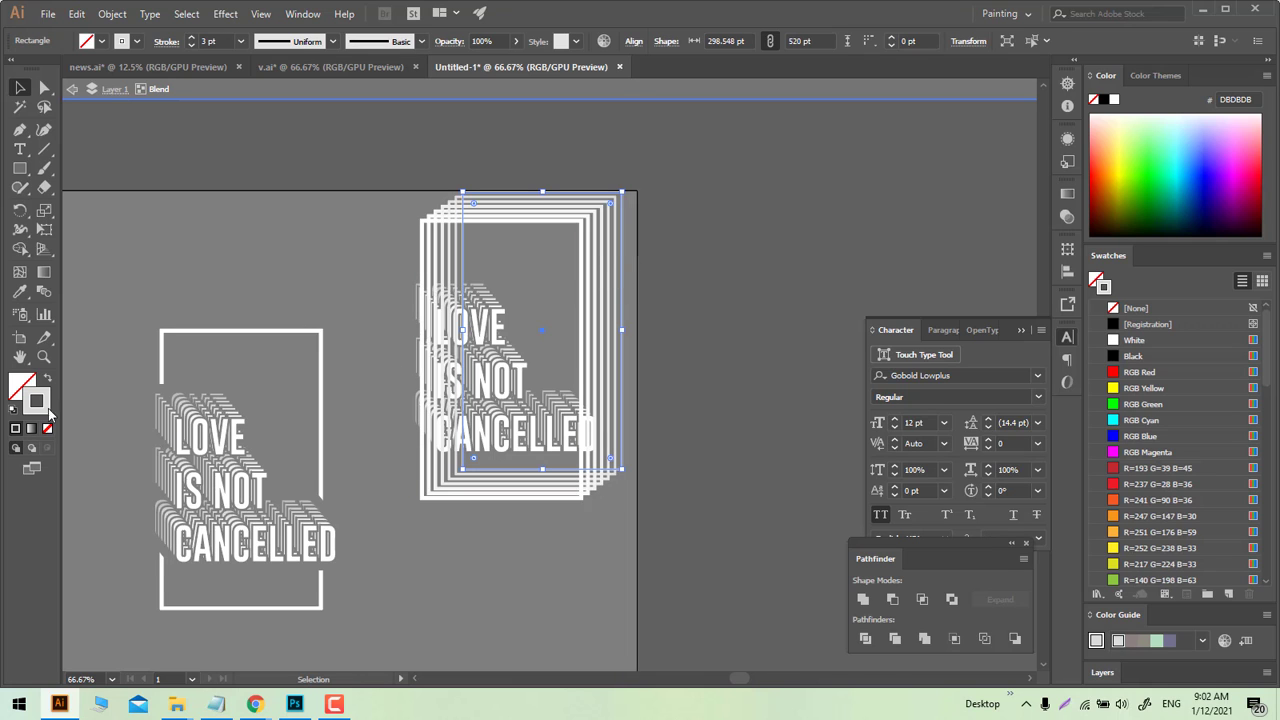
pyautogui.doubleClick(37, 401)
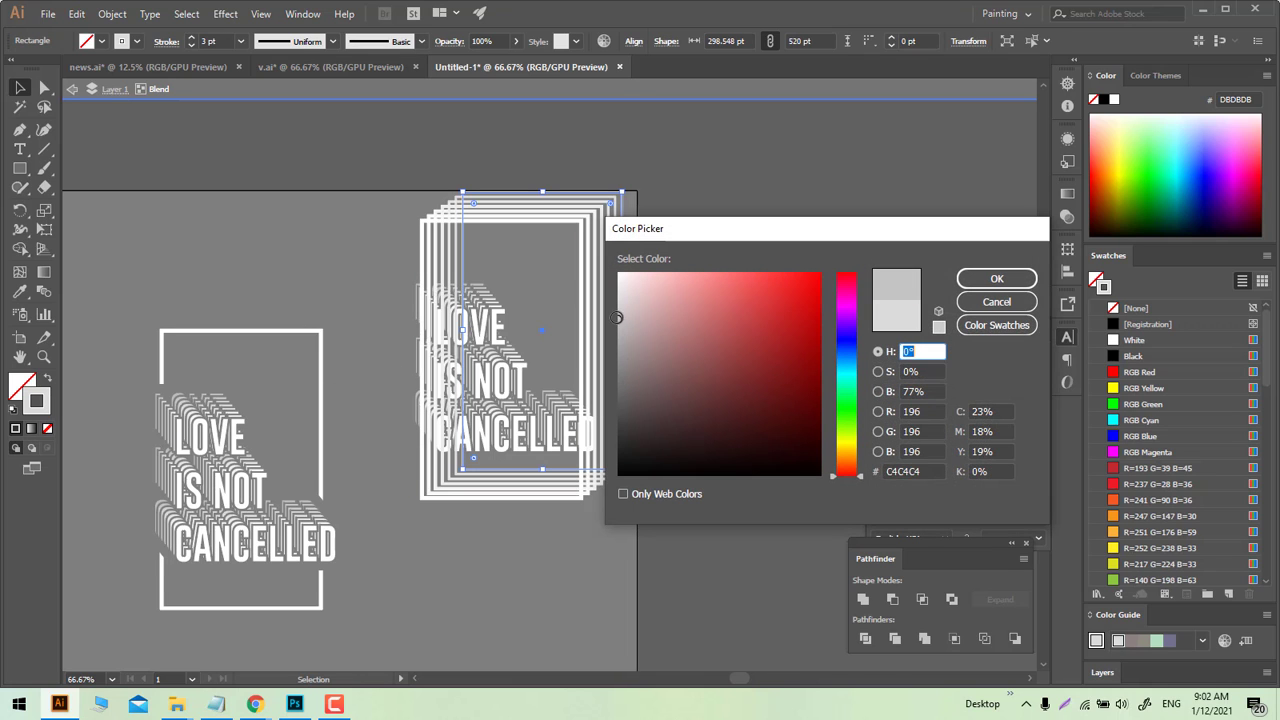
pyautogui.click(996, 279)
pyautogui.click(778, 278)
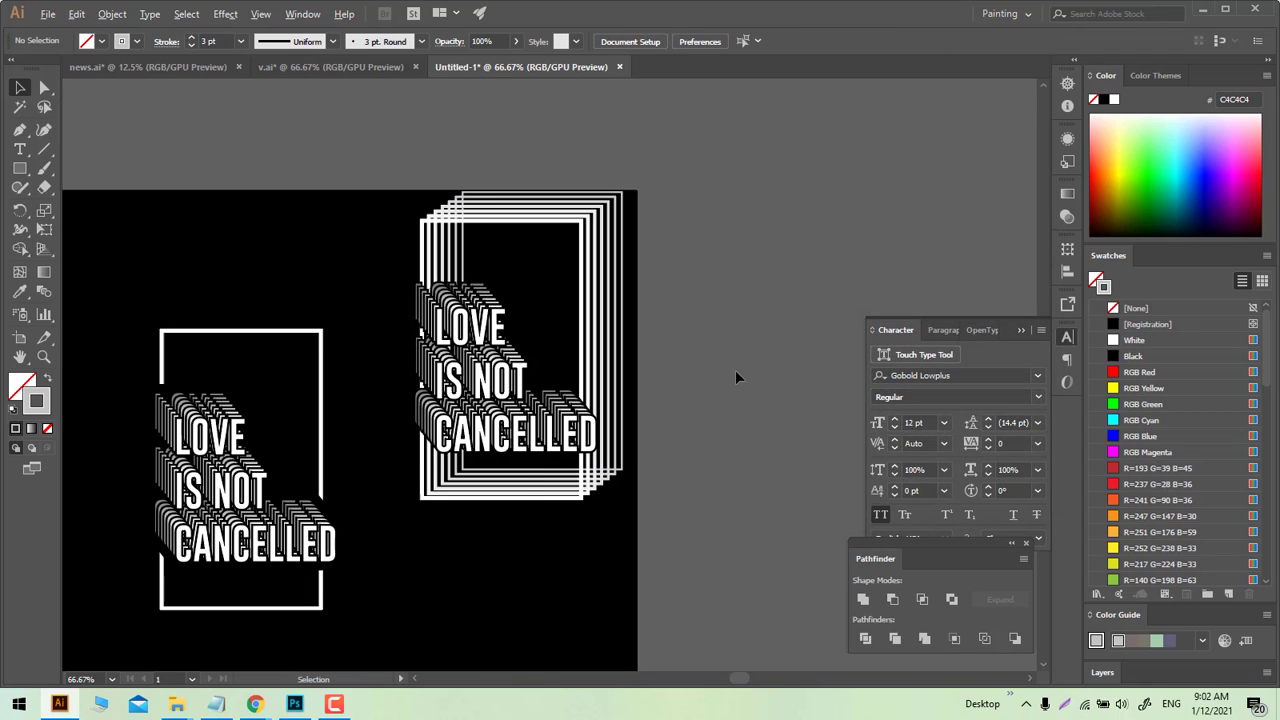
# Step: Darken the rear rectangle's stroke to 6B6B6B grey so the frames fade back
pyautogui.scroll(-1, 735, 370)
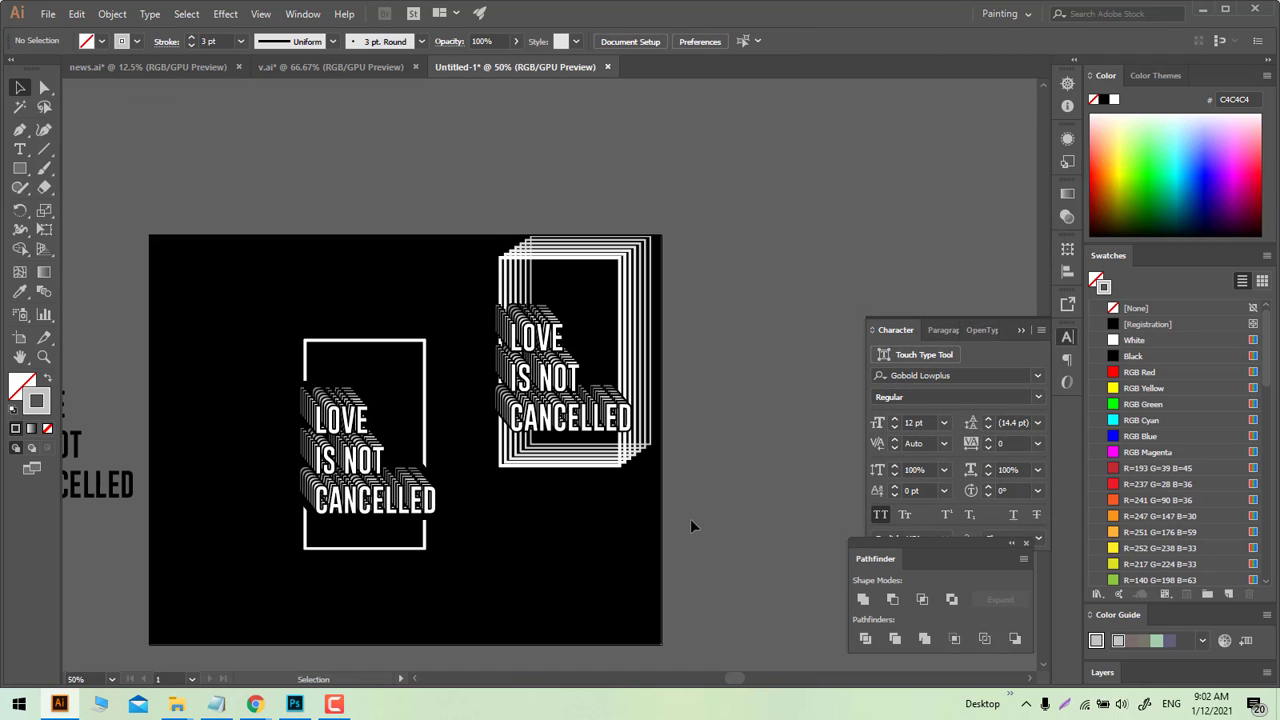
pyautogui.click(650, 360)
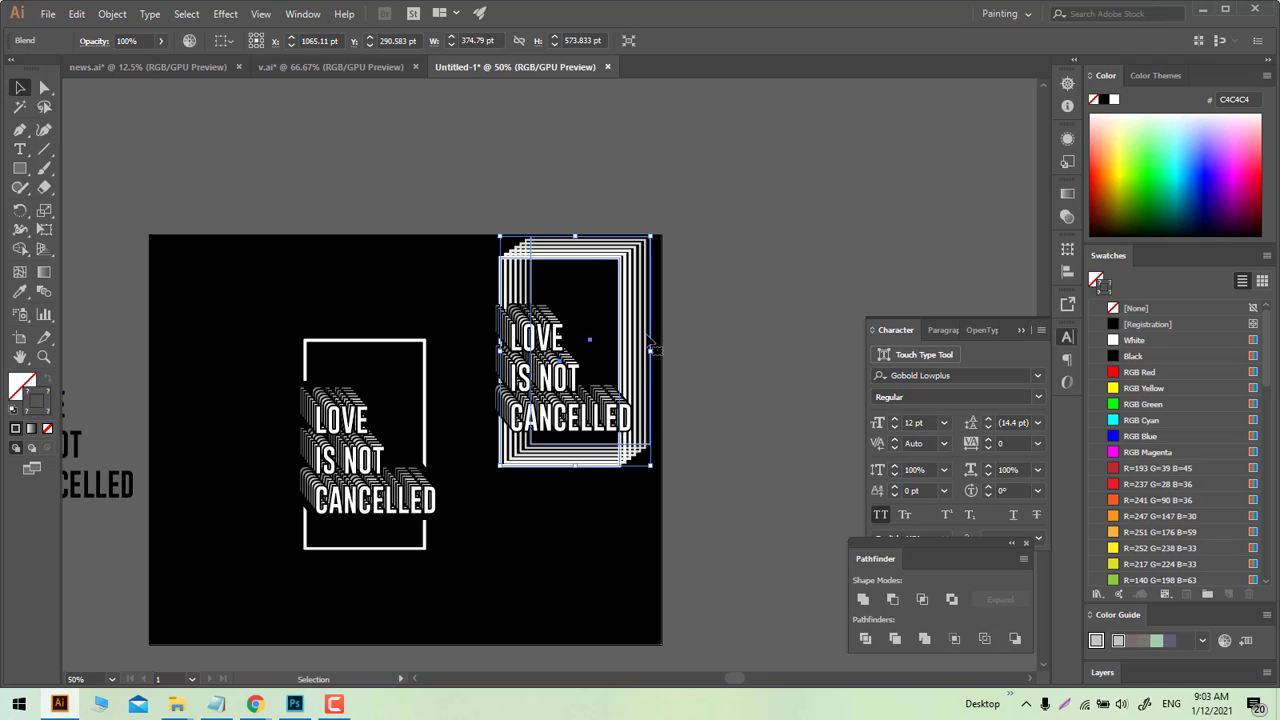
pyautogui.doubleClick(649, 345)
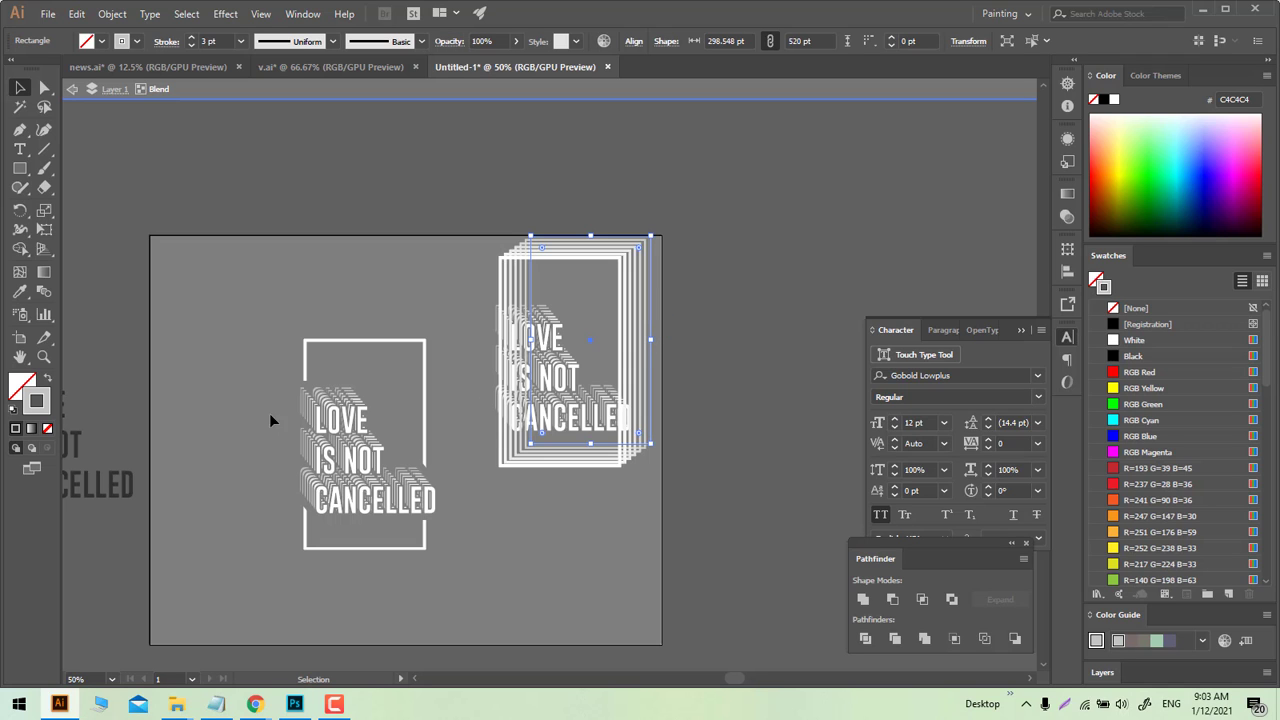
pyautogui.doubleClick(41, 395)
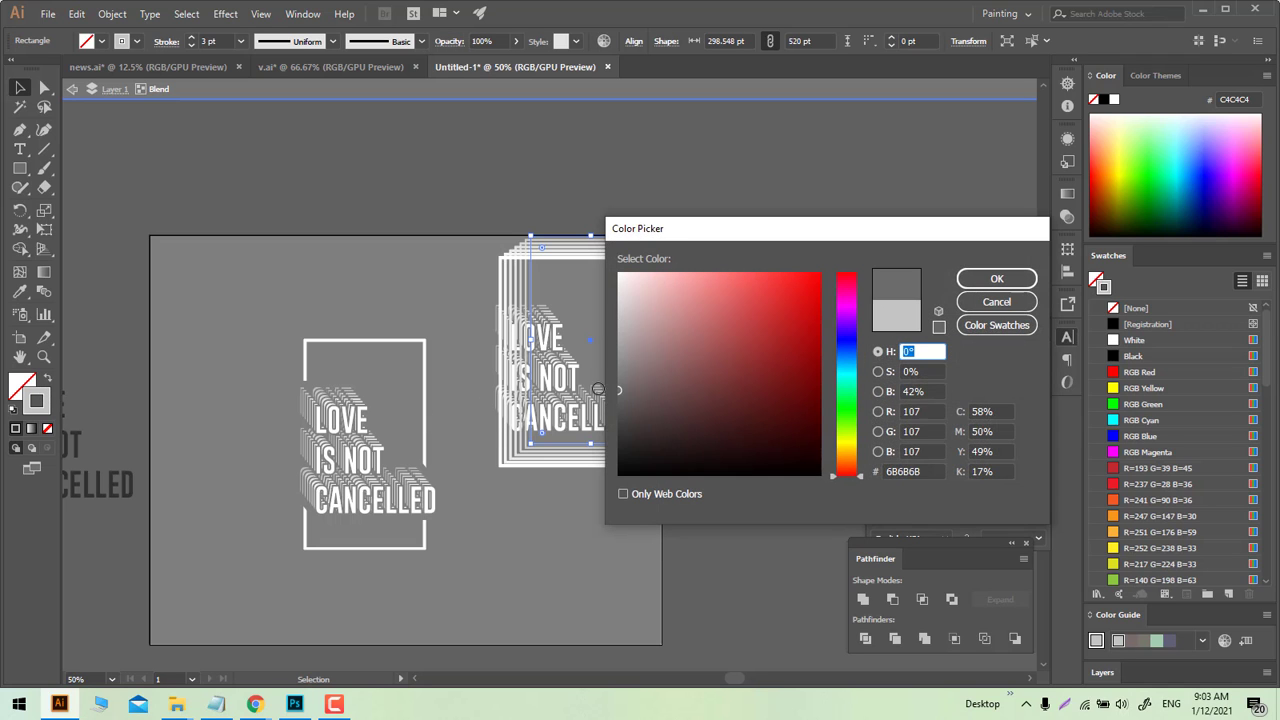
pyautogui.click(996, 278)
pyautogui.doubleClick(729, 342)
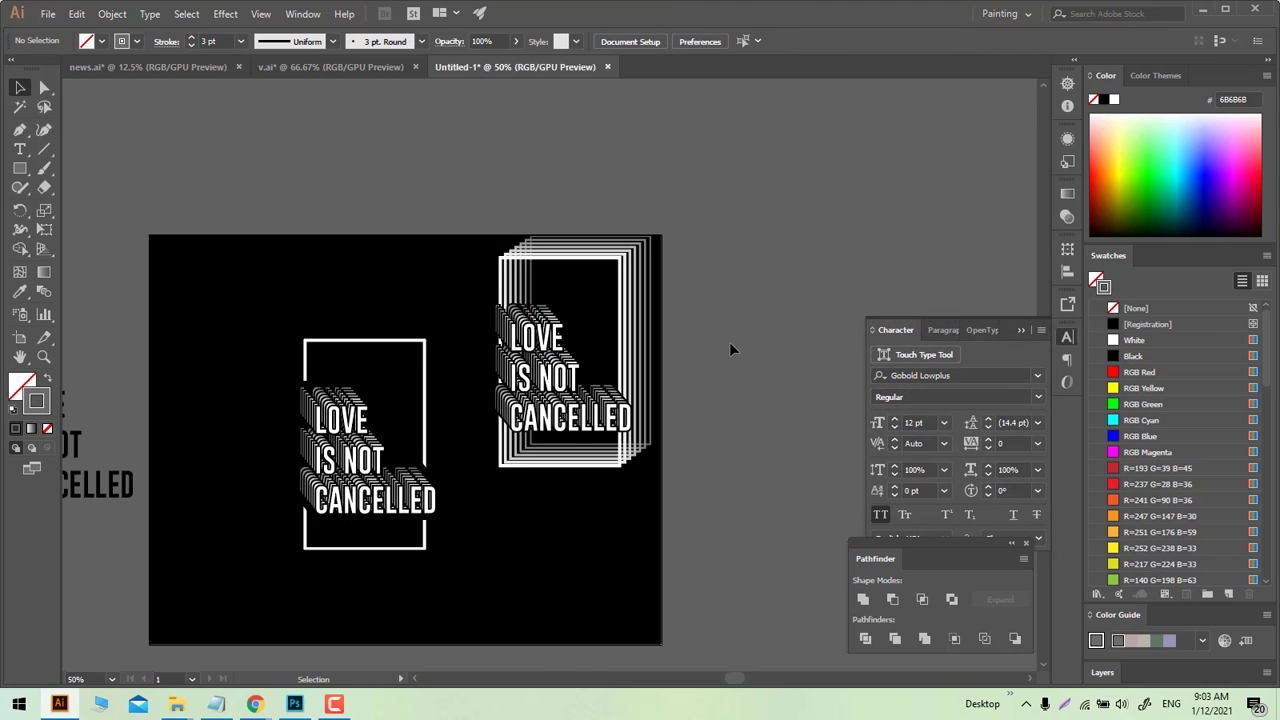
pyautogui.moveTo(741, 397); pyautogui.dragTo(512, 547)
pyautogui.click(428, 500)
# Step: Enlarge and shift the right-hand text blend, then delete it
pyautogui.click(605, 535)
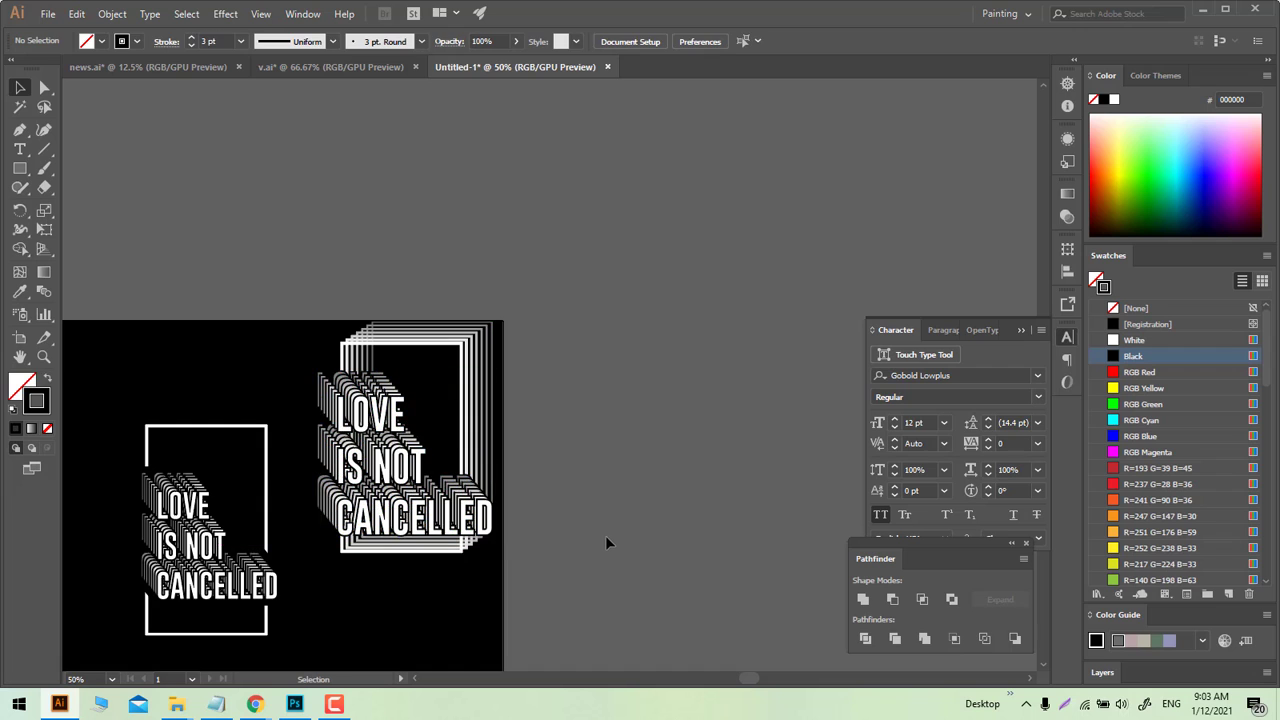
pyautogui.scroll(-1, 605, 535)
pyautogui.scroll(-2, 560, 540)
pyautogui.scroll(1, 517, 520)
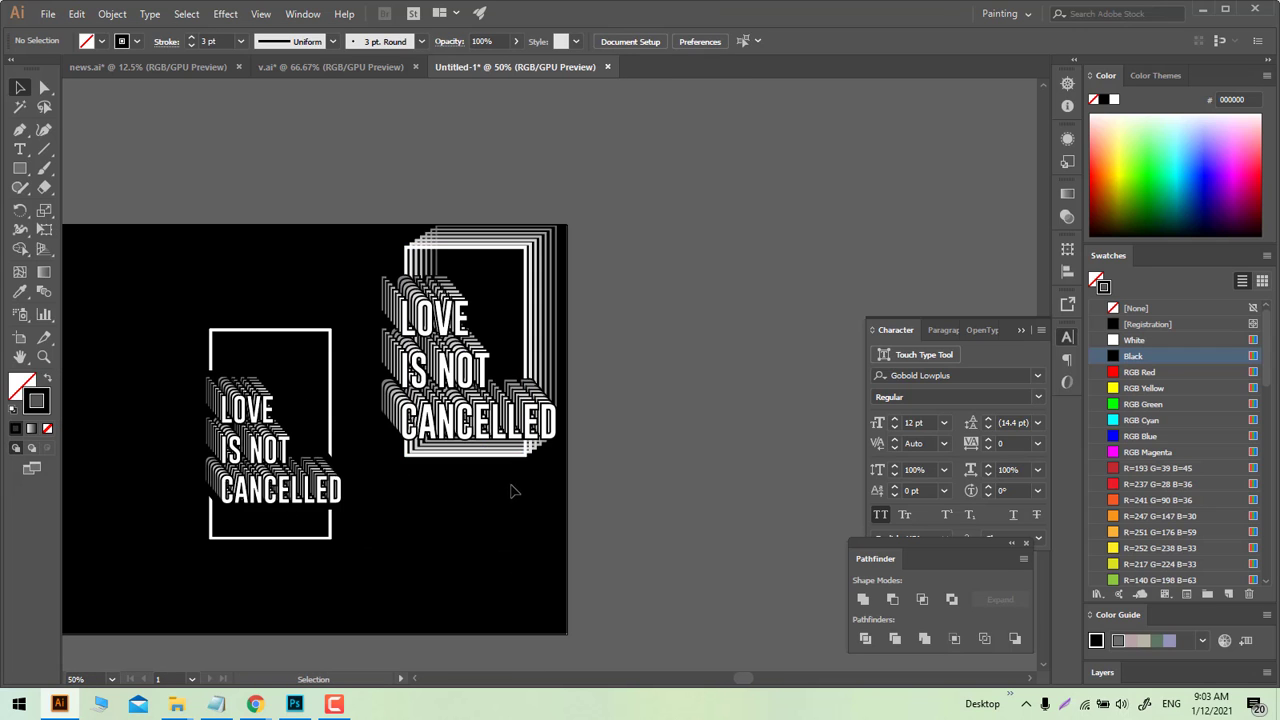
pyautogui.moveTo(500, 468); pyautogui.dragTo(596, 480)
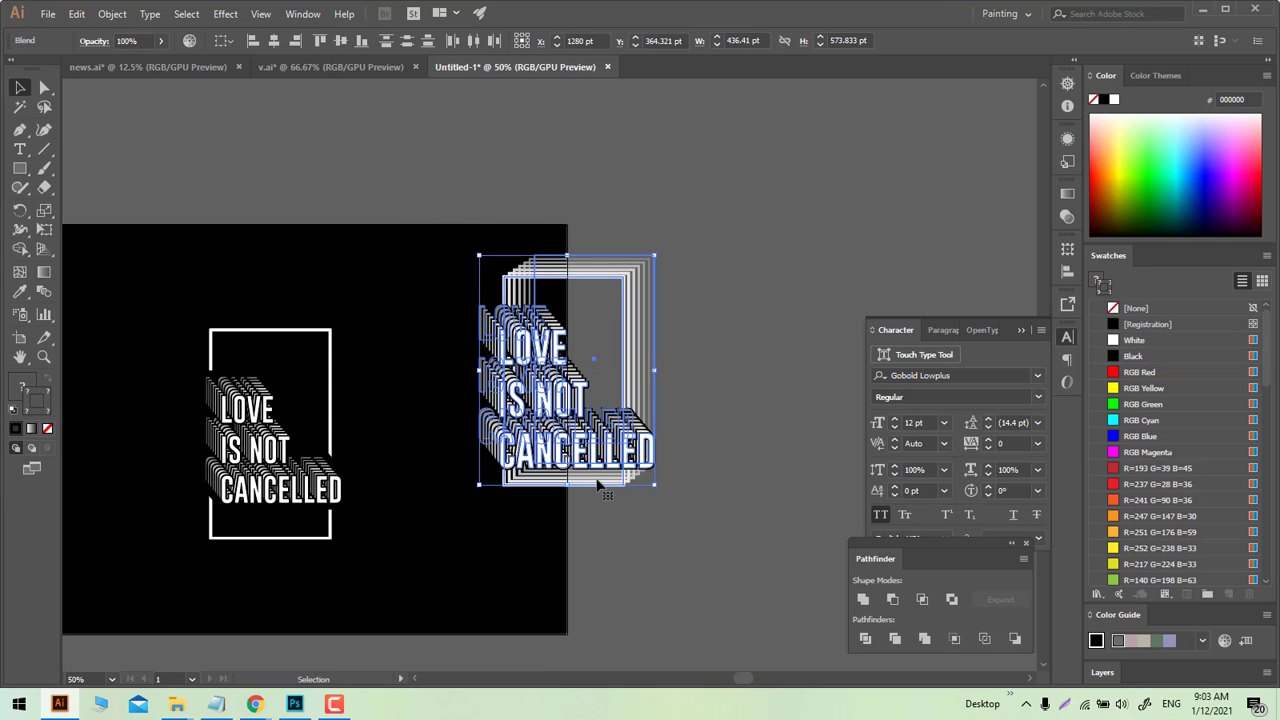
pyautogui.press('Delete')
# Step: Select all the framed LOVE IS NOT CANCELLED artwork on the artboard for copying
pyautogui.moveTo(294, 577); pyautogui.dragTo(508, 503)
pyautogui.scroll(2, 503, 486)
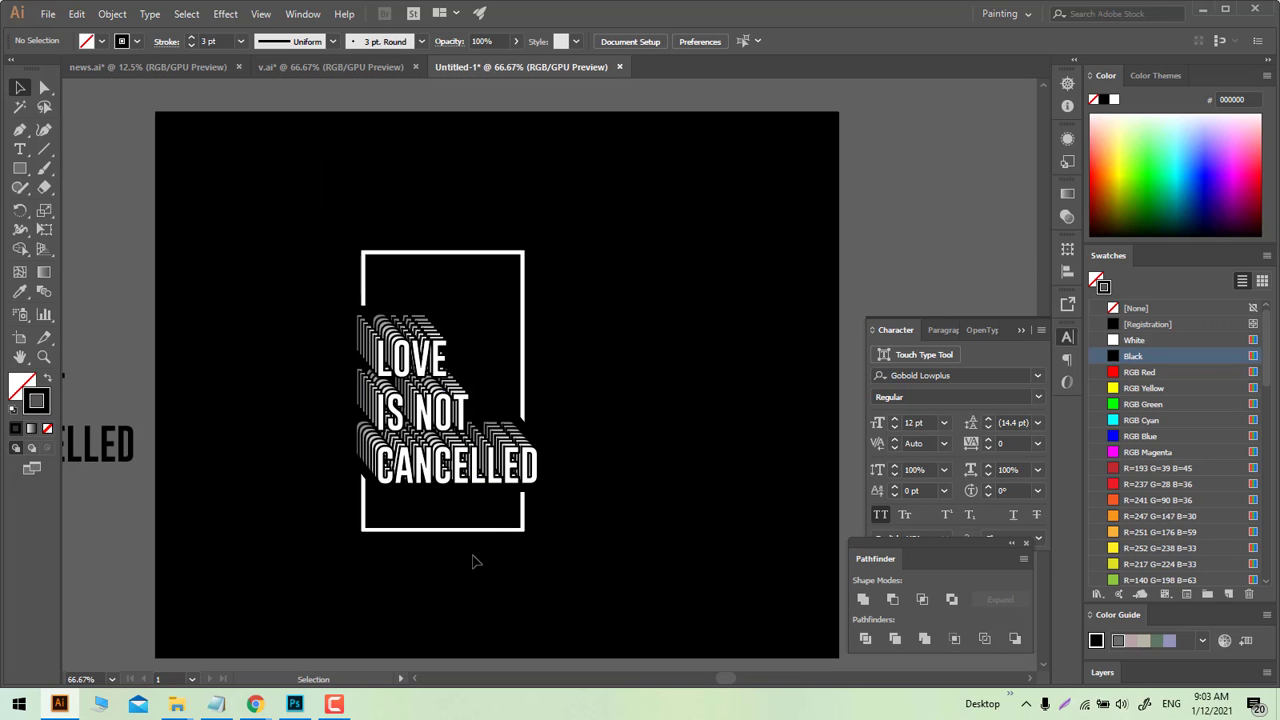
pyautogui.scroll(-1, 476, 563)
pyautogui.scroll(-1, 476, 563)
pyautogui.scroll(1, 476, 563)
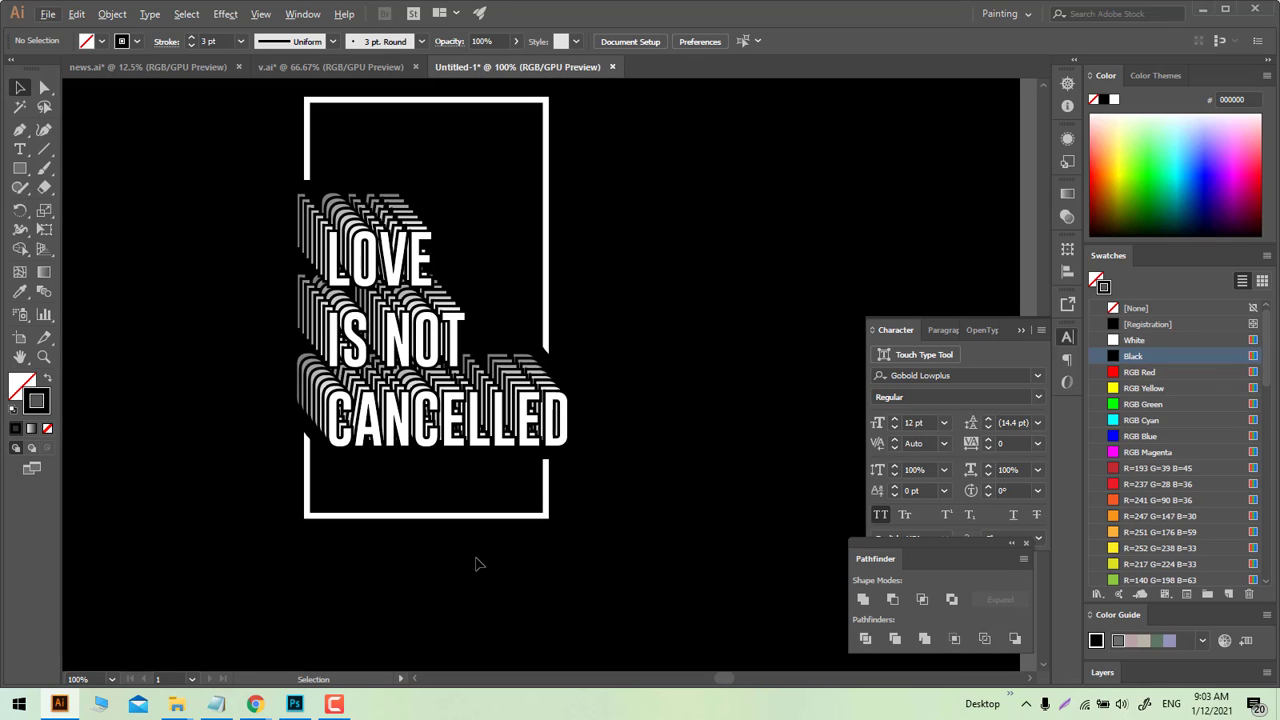
pyautogui.scroll(2, 470, 572)
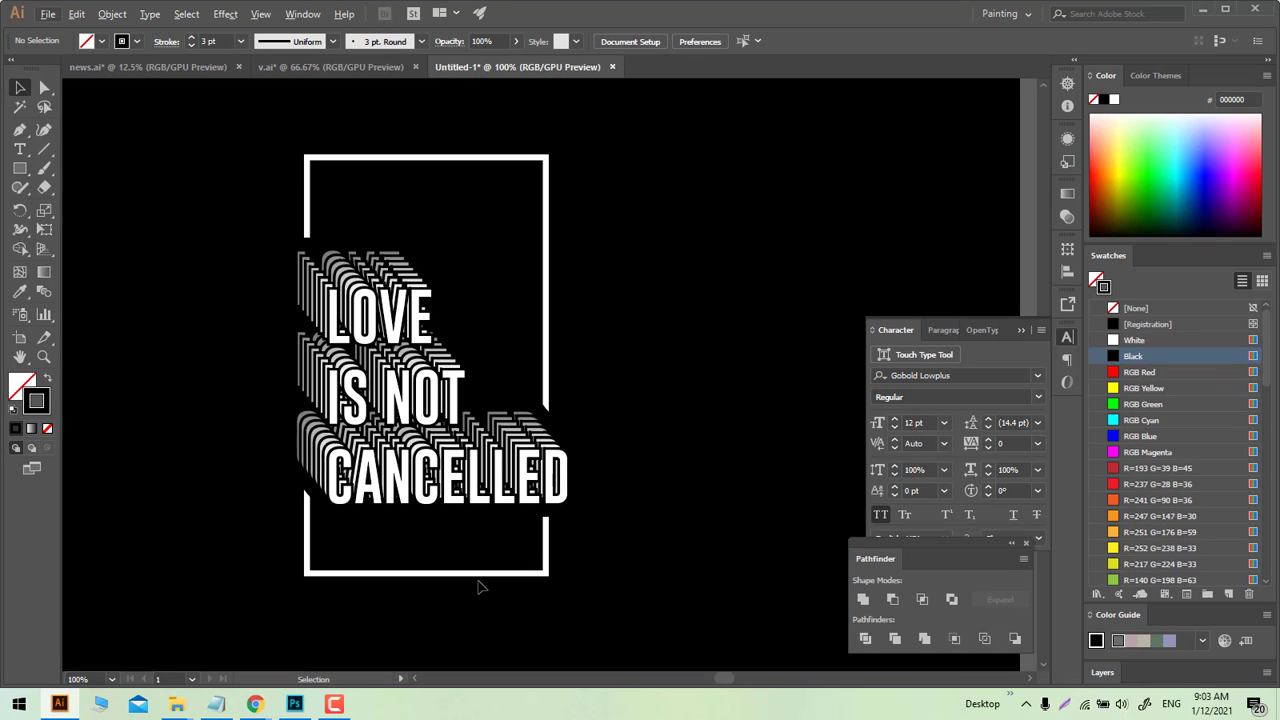
pyautogui.scroll(-1, 568, 650)
pyautogui.hotkey('ctrl', 'a')
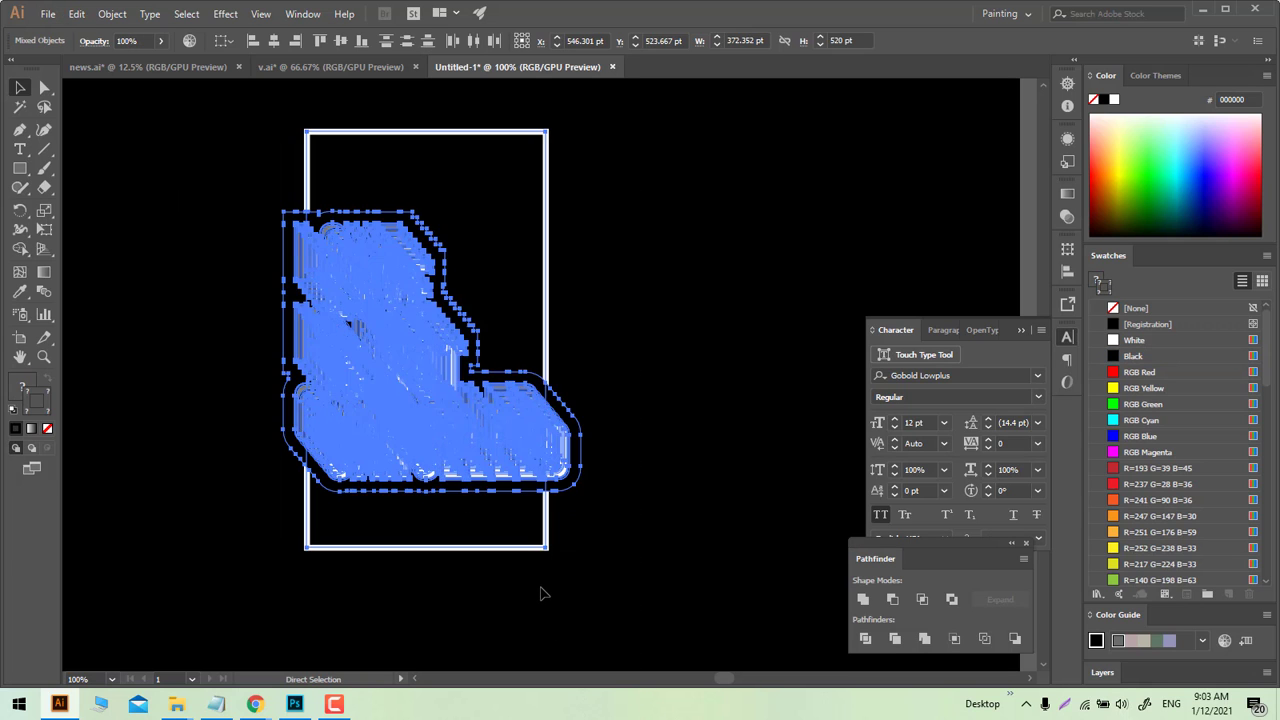
pyautogui.click(523, 586)
pyautogui.hotkey('ctrl', 'a')
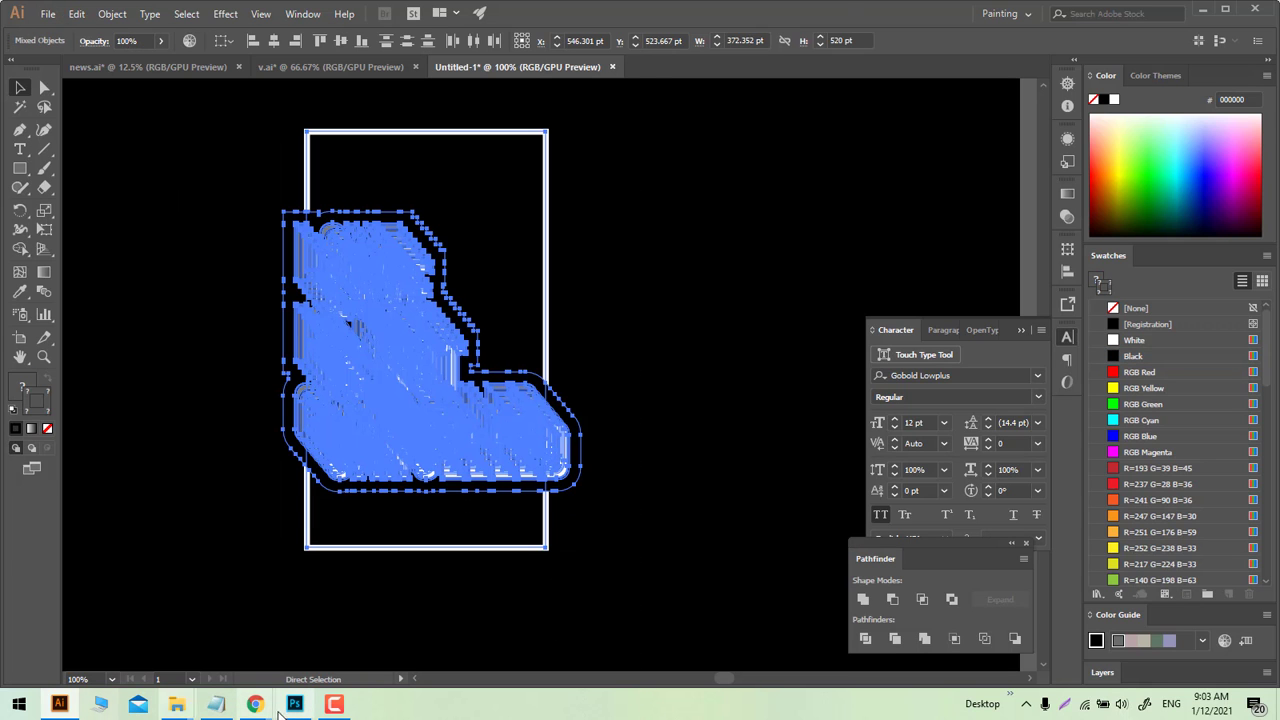
pyautogui.click(294, 704)
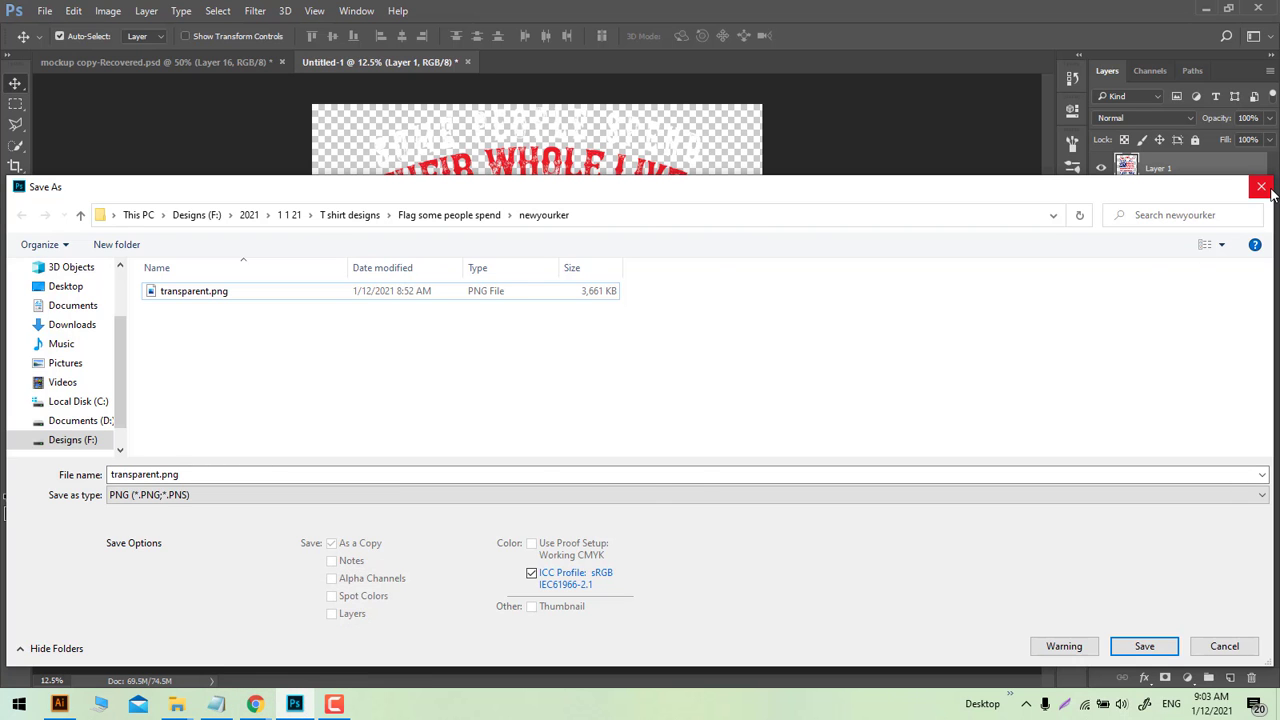
# Step: Dismiss the Save As dialog and hide the EL design layer on the T-shirt mockup
pyautogui.click(1261, 187)
pyautogui.click(198, 57)
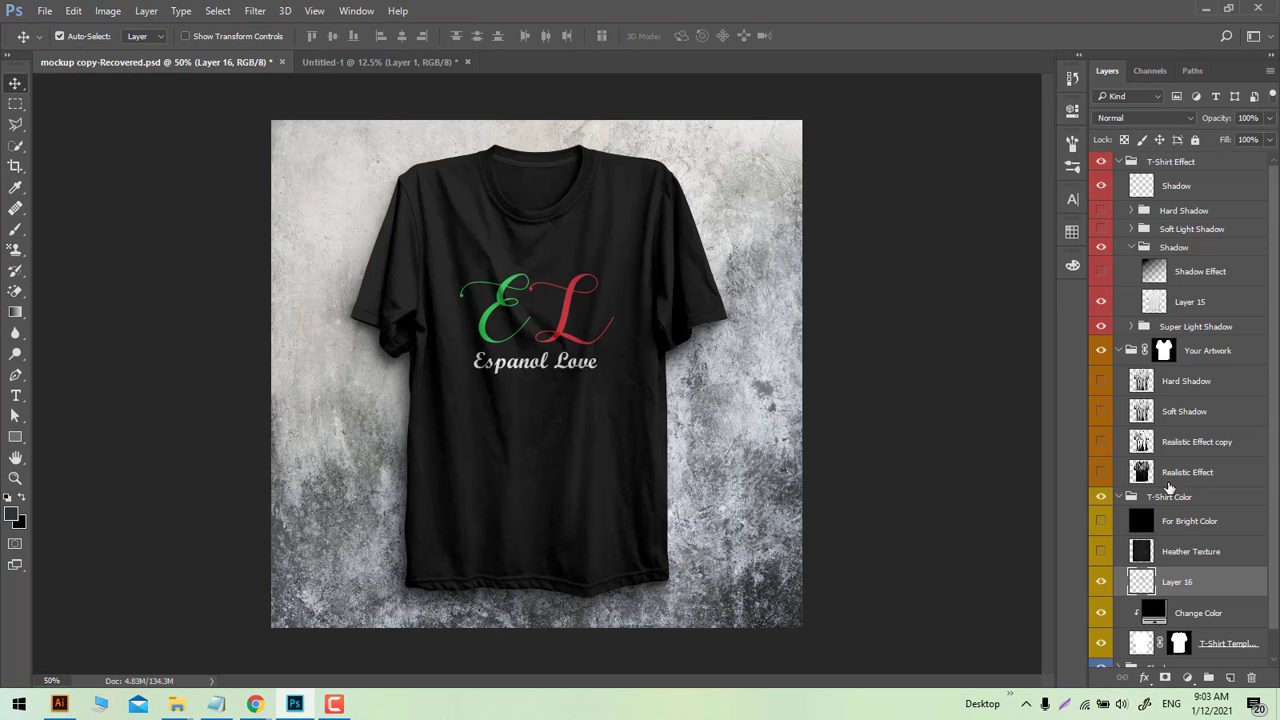
pyautogui.click(1101, 581)
# Step: Paste the artwork as pixels, scaled to about 58% and centred on the chest
pyautogui.hotkey('ctrl', 'v')
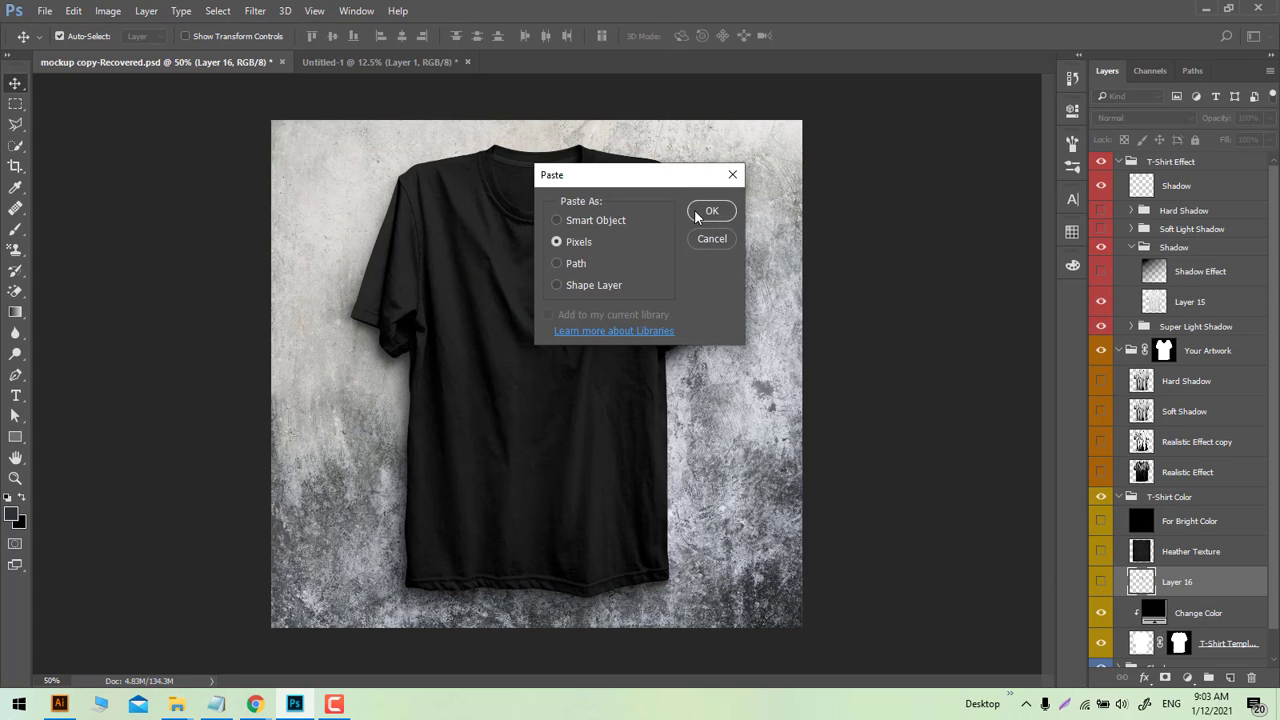
pyautogui.click(712, 210)
pyautogui.moveTo(692, 592); pyautogui.dragTo(594, 529)
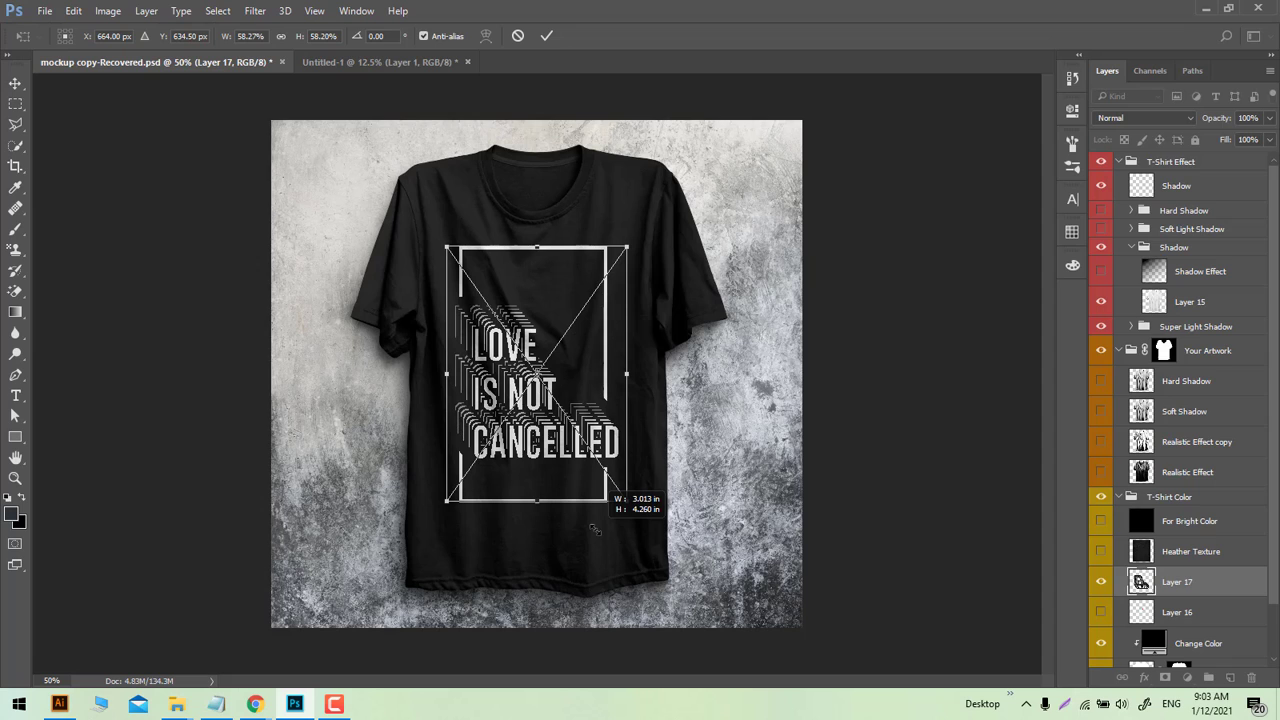
pyautogui.moveTo(583, 441); pyautogui.dragTo(596, 441)
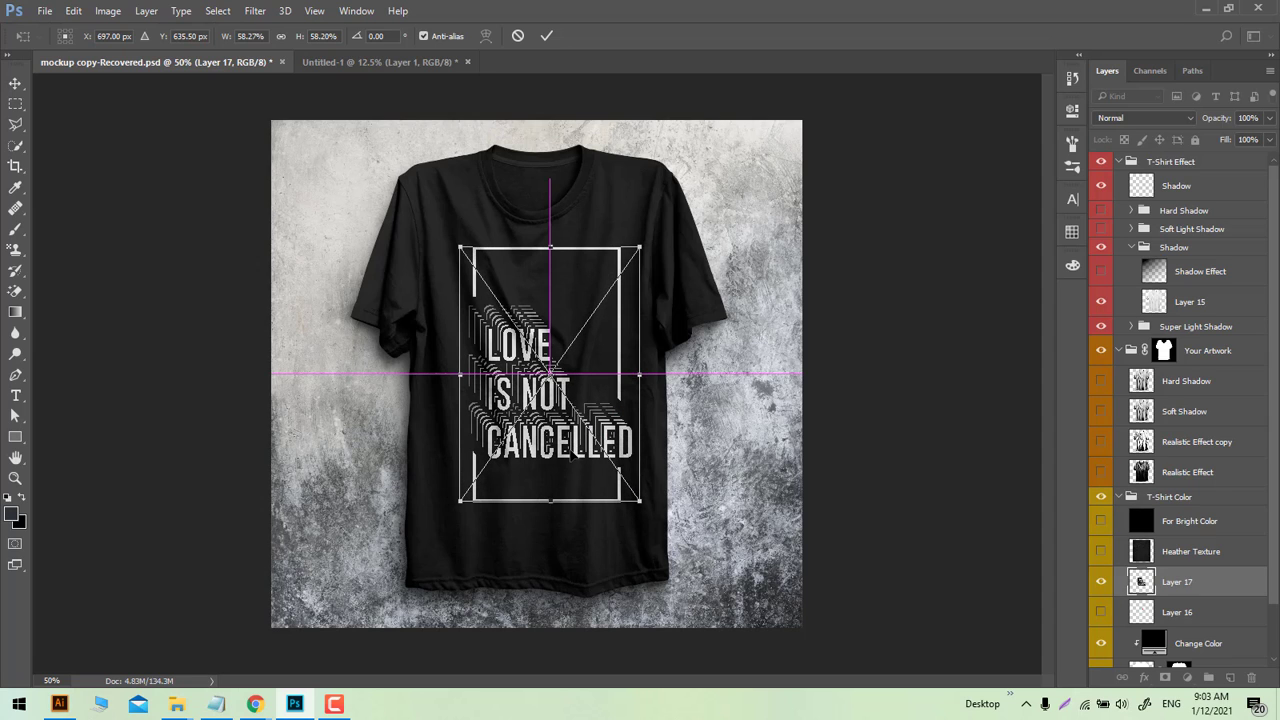
pyautogui.click(546, 36)
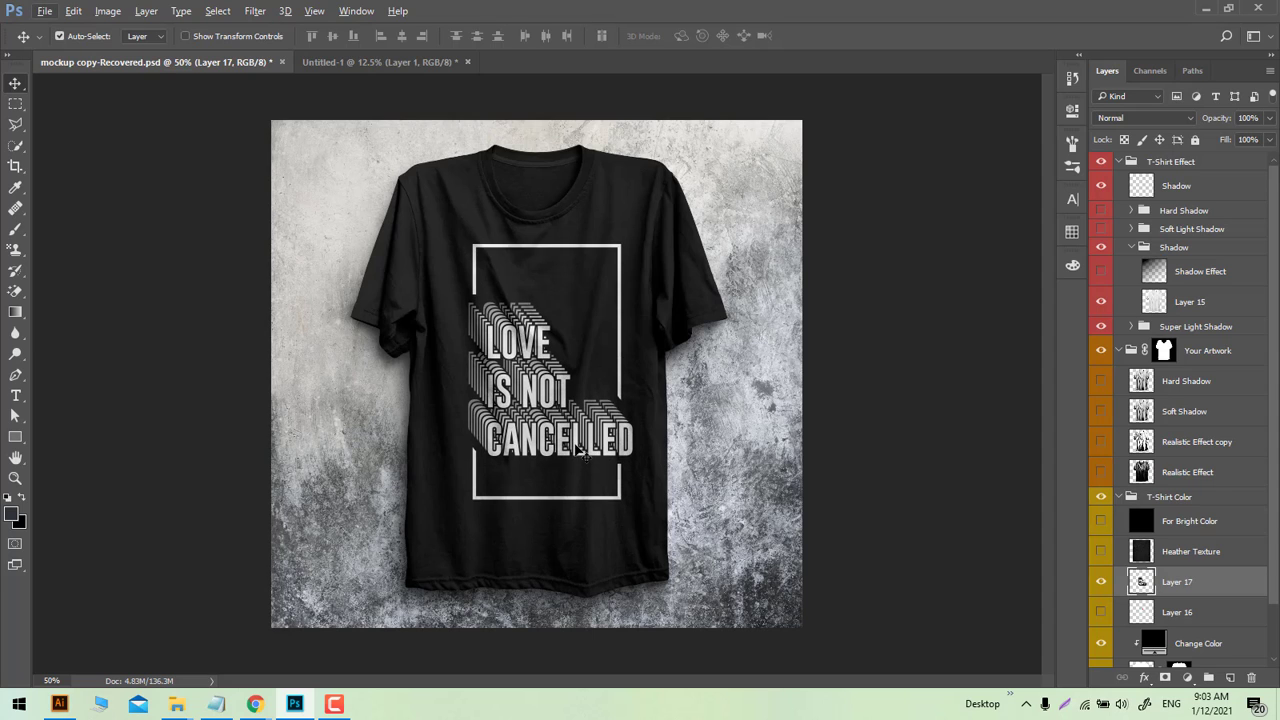
pyautogui.click(575, 460)
# Step: Hide the concrete backdrop and crop-extend the canvas to the right
pyautogui.scroll(-2, 1114, 627)
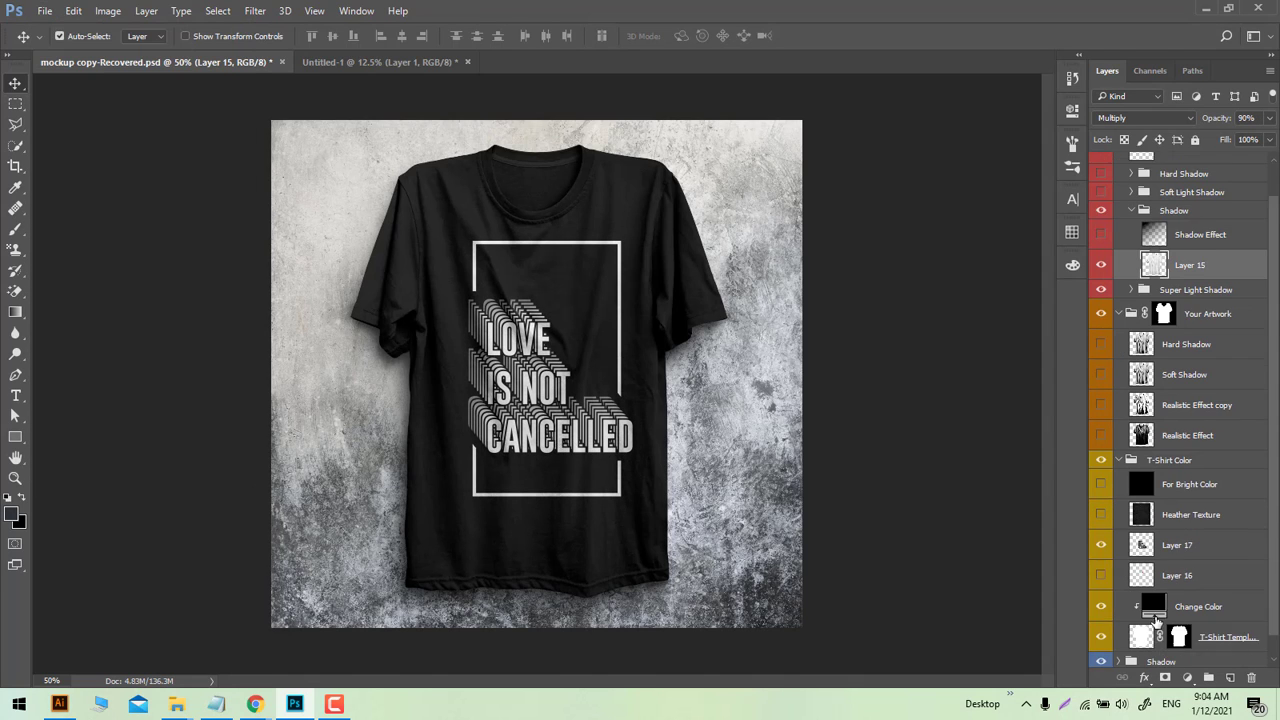
pyautogui.click(1102, 659)
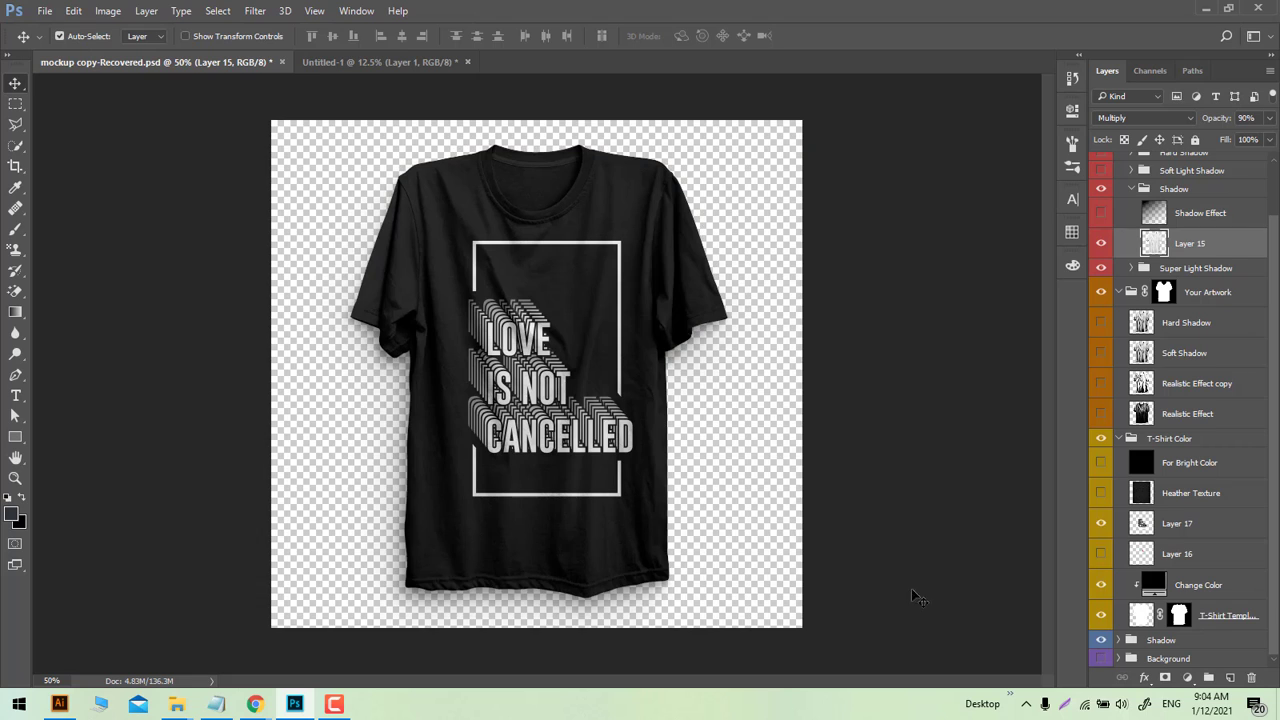
pyautogui.click(15, 166)
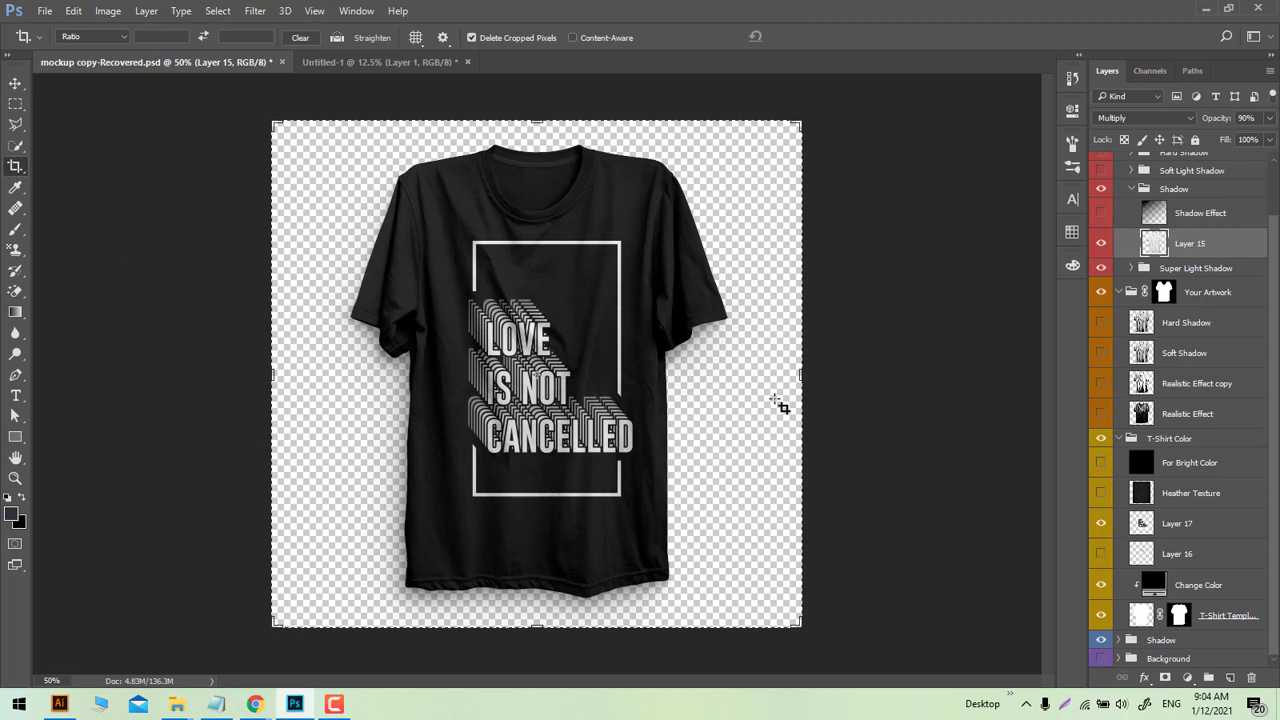
pyautogui.moveTo(794, 370)
pyautogui.mouseDown()
pyautogui.moveTo(762, 404)
pyautogui.moveTo(950, 375)
pyautogui.mouseUp()
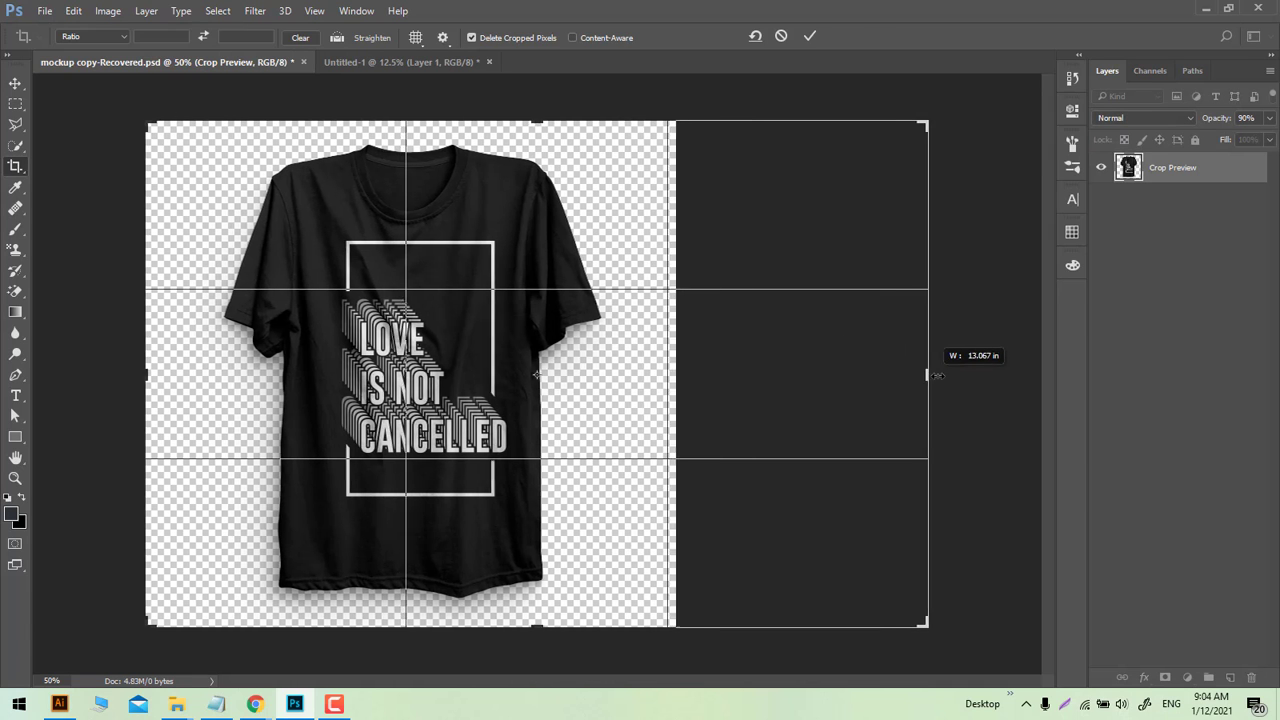
pyautogui.press('Return')
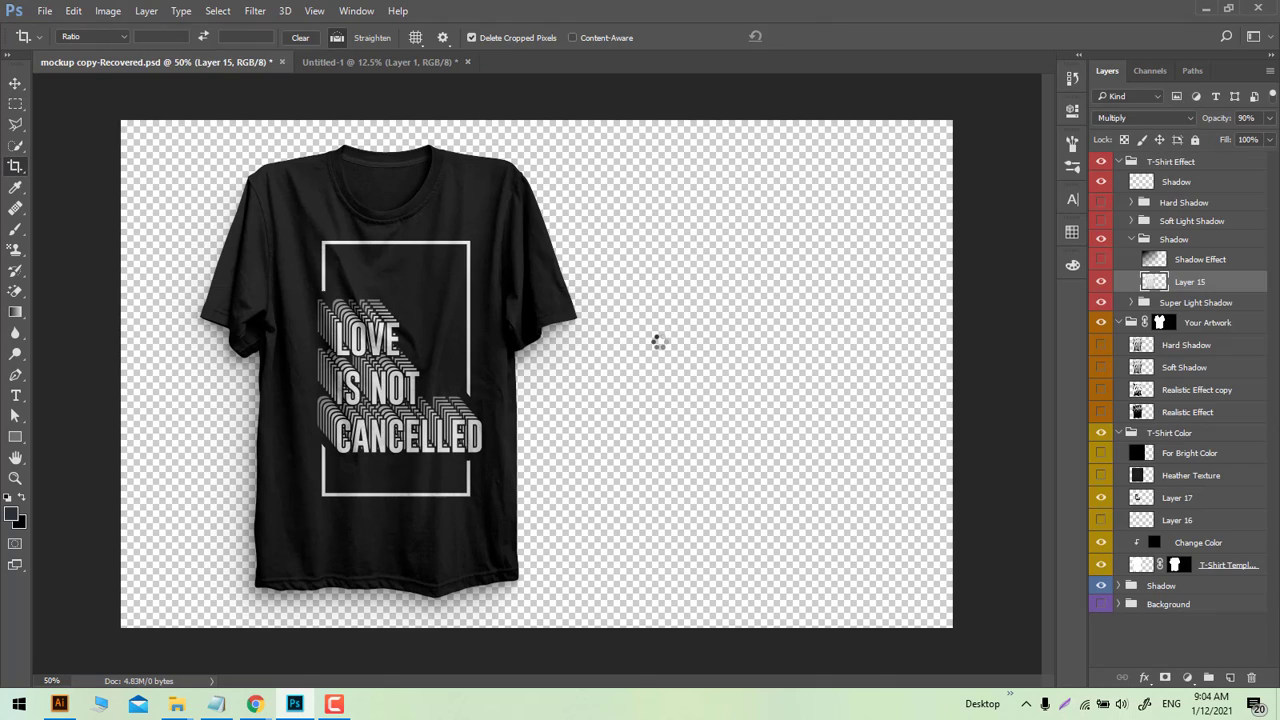
# Step: Paste a second pixel copy of the artwork to the right of the shirt
pyautogui.hotkey('ctrl', 'v')
pyautogui.click(714, 208)
pyautogui.moveTo(602, 444); pyautogui.dragTo(820, 437)
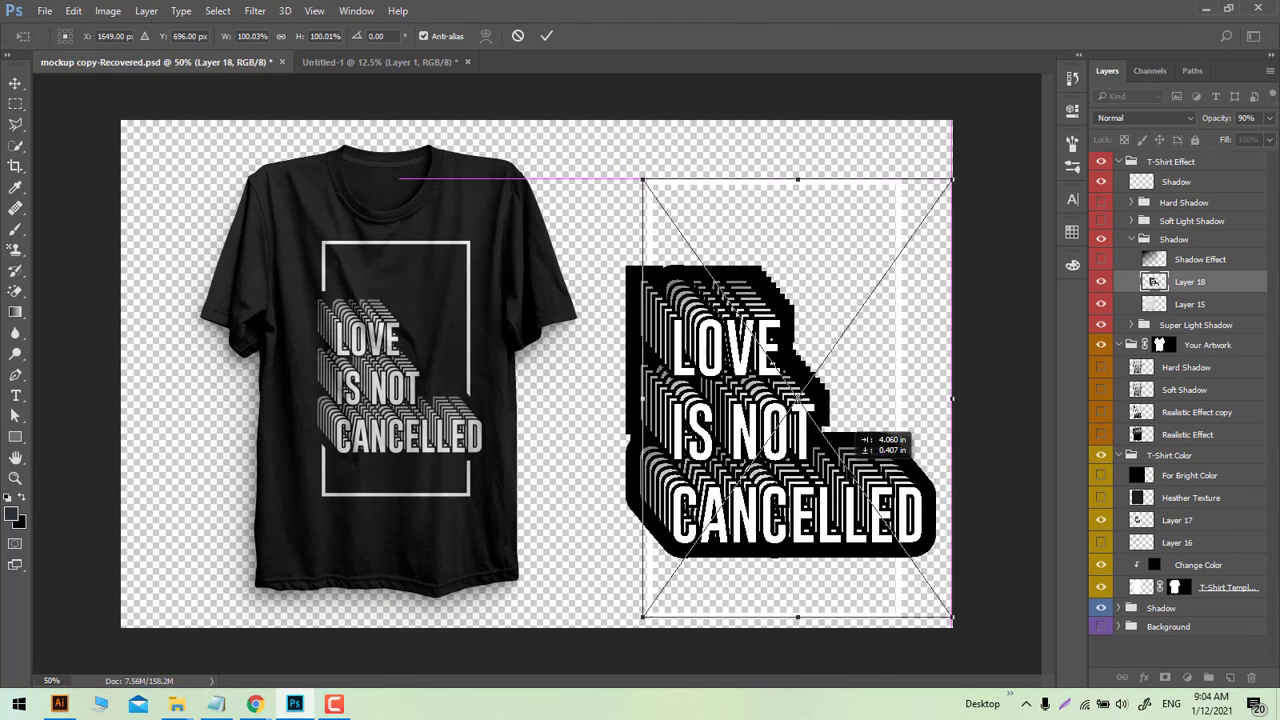
pyautogui.click(547, 36)
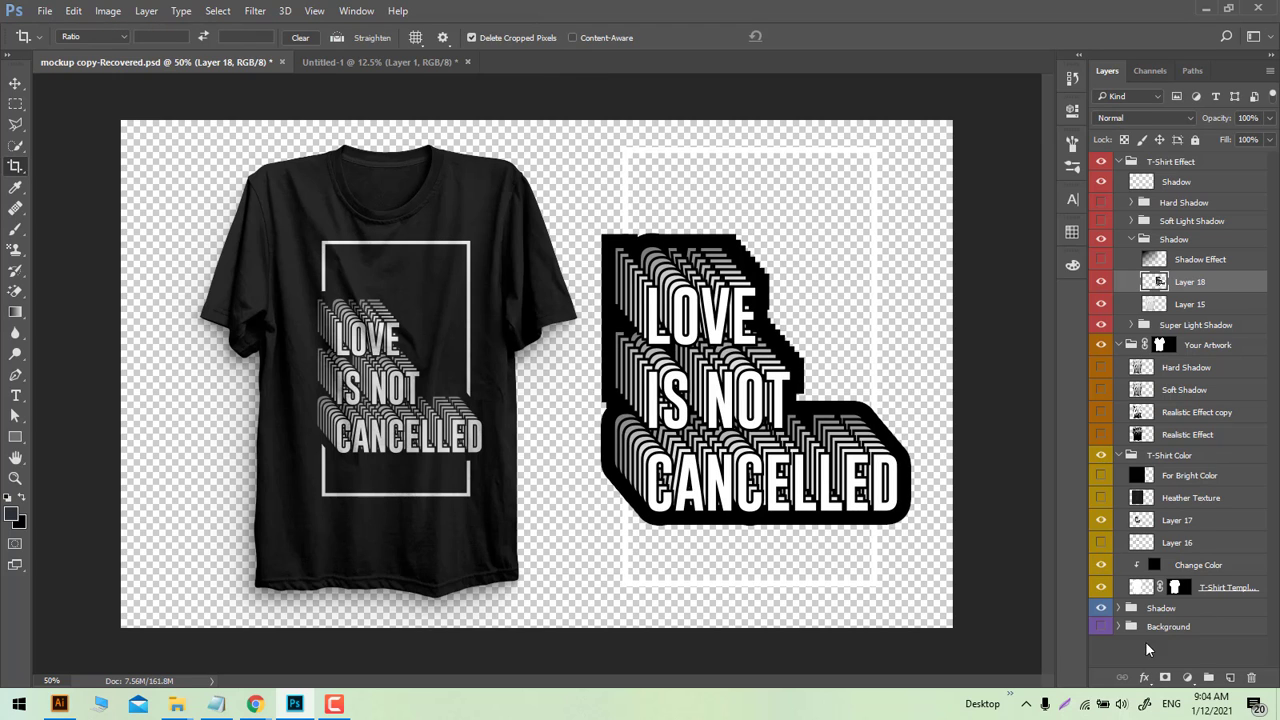
# Step: Add a new layer above the Background group and fill it solid black
pyautogui.click(1155, 628)
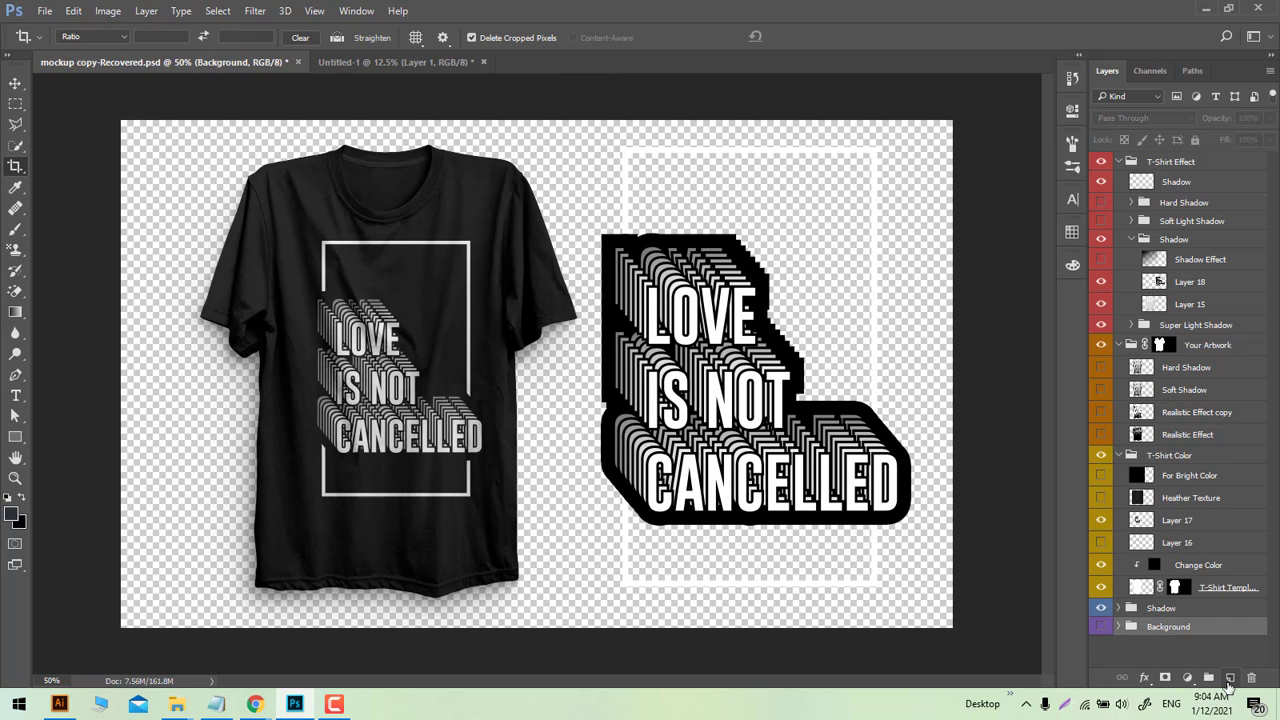
pyautogui.click(1230, 677)
pyautogui.hotkey('alt', 'BackSpace')
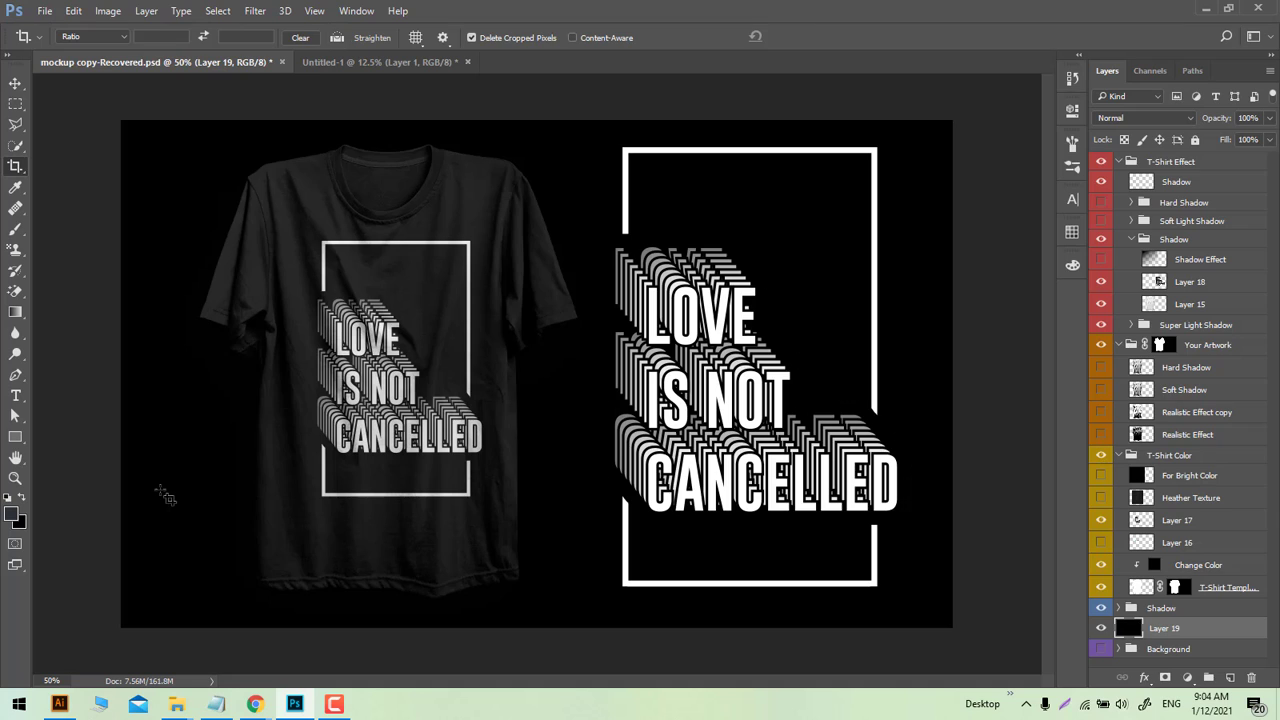
pyautogui.scroll(-2, 670, 487)
pyautogui.scroll(-2, 696, 483)
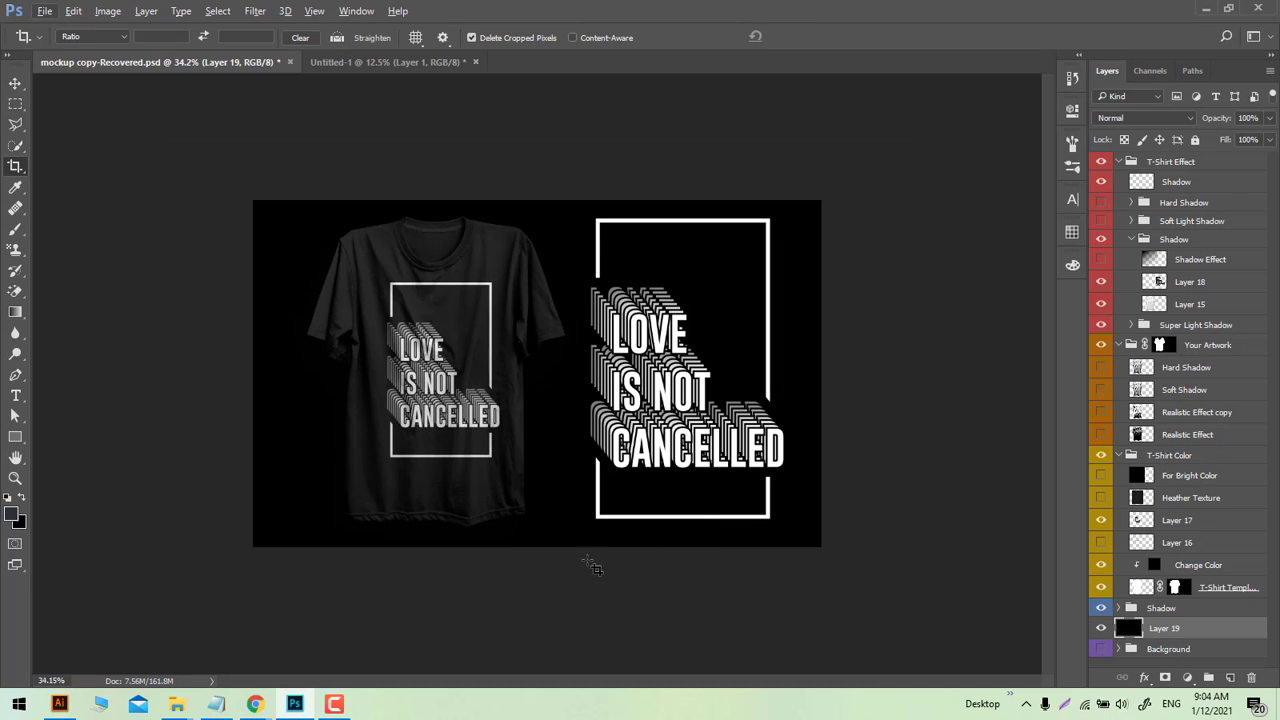
pyautogui.click(16, 84)
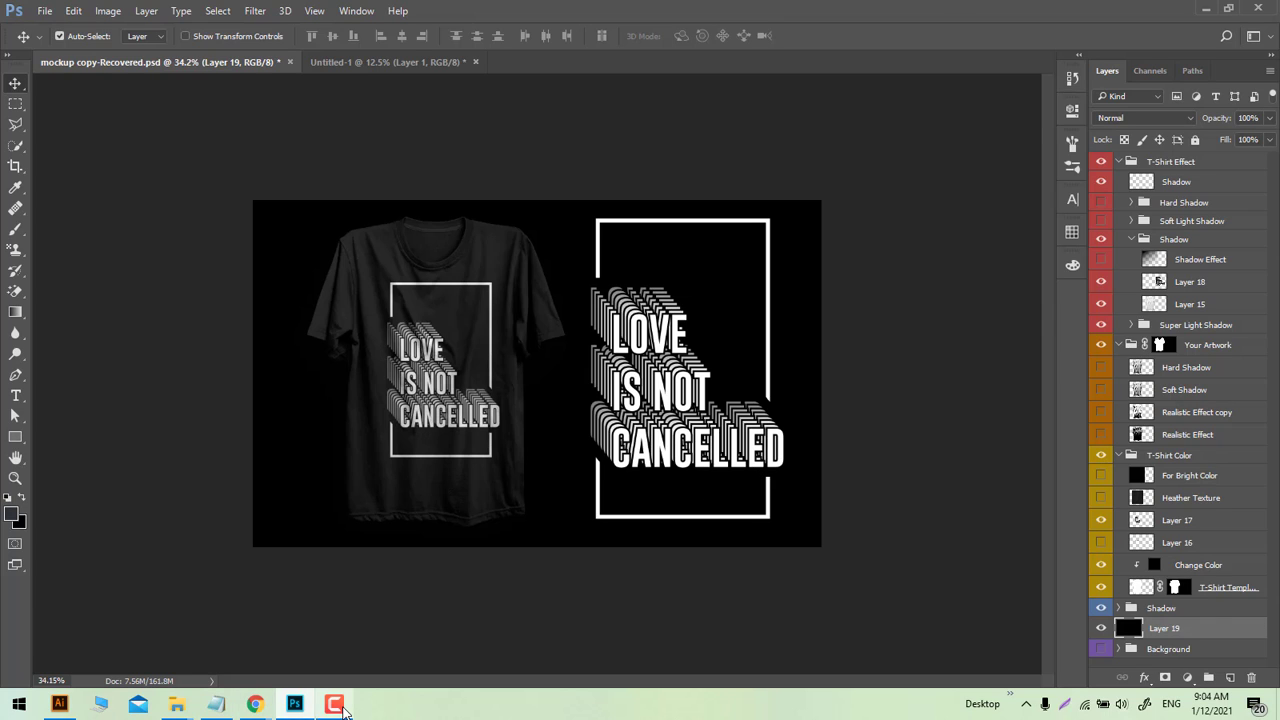
# Step: In Illustrator, try skewing the frame and text to slant right, then undo it
pyautogui.click(59, 704)
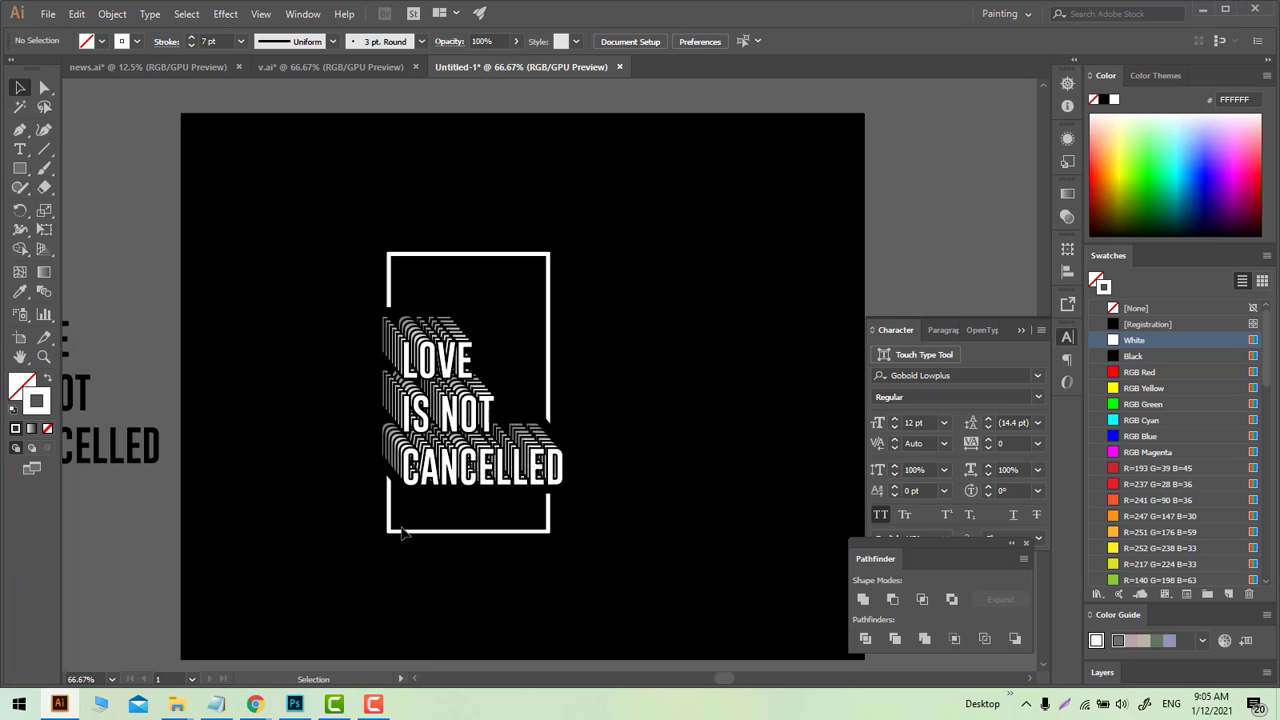
pyautogui.moveTo(350, 259); pyautogui.dragTo(564, 610)
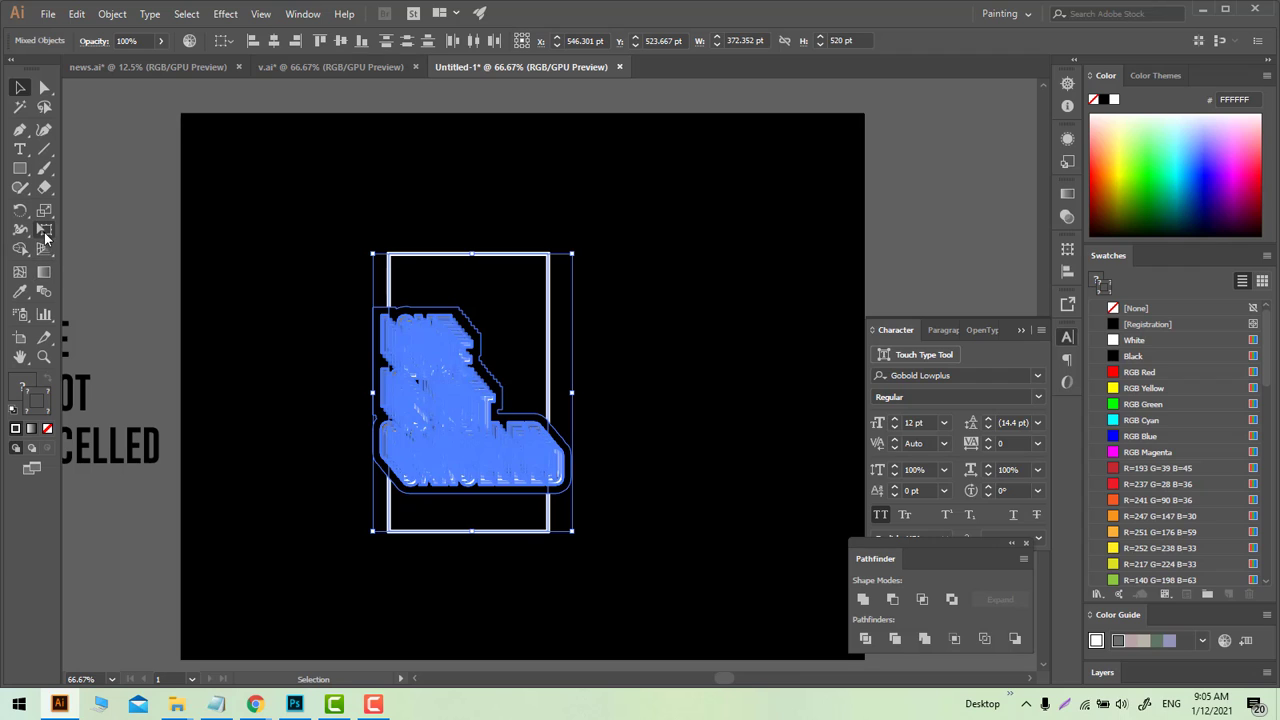
pyautogui.click(44, 229)
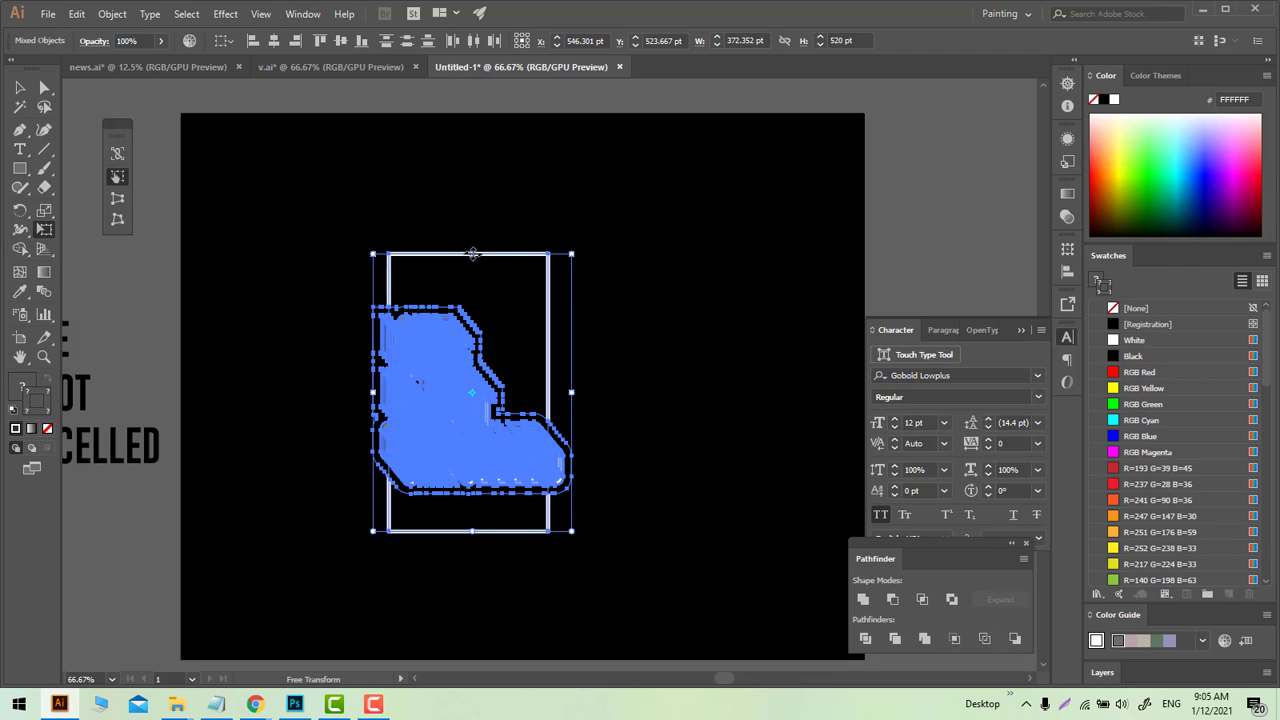
pyautogui.moveTo(490, 255); pyautogui.dragTo(520, 273)
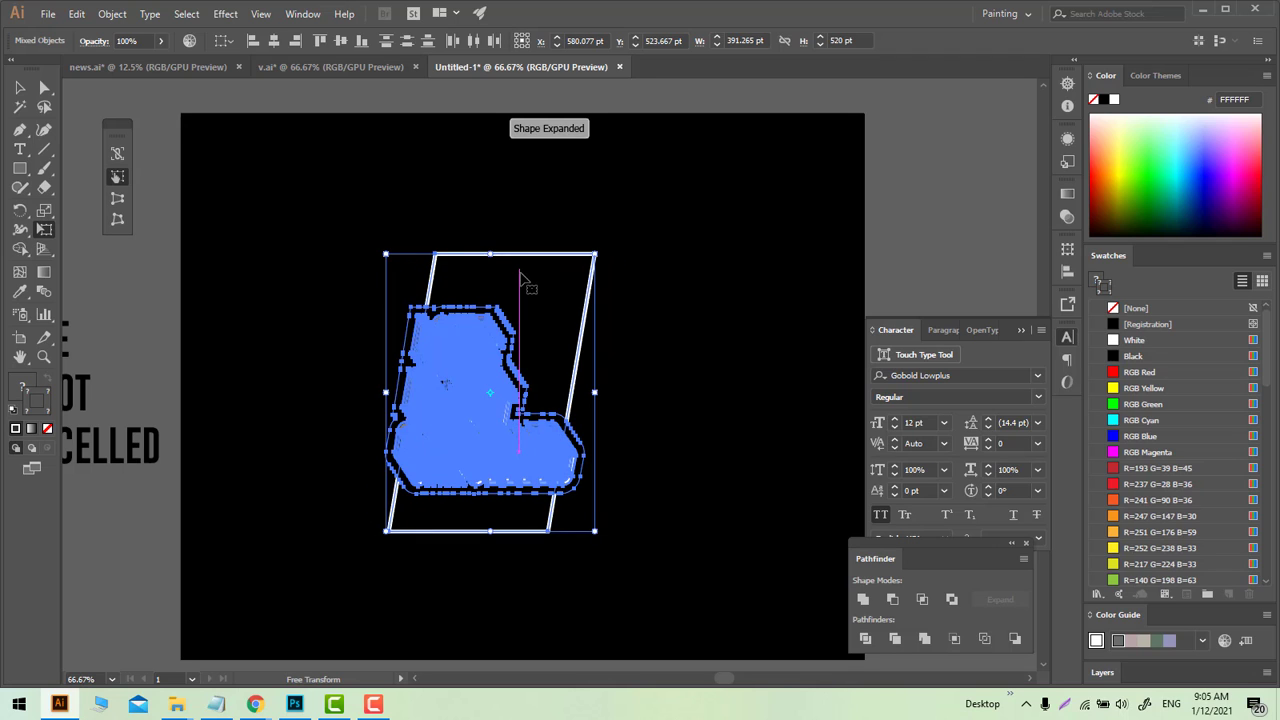
pyautogui.click(20, 88)
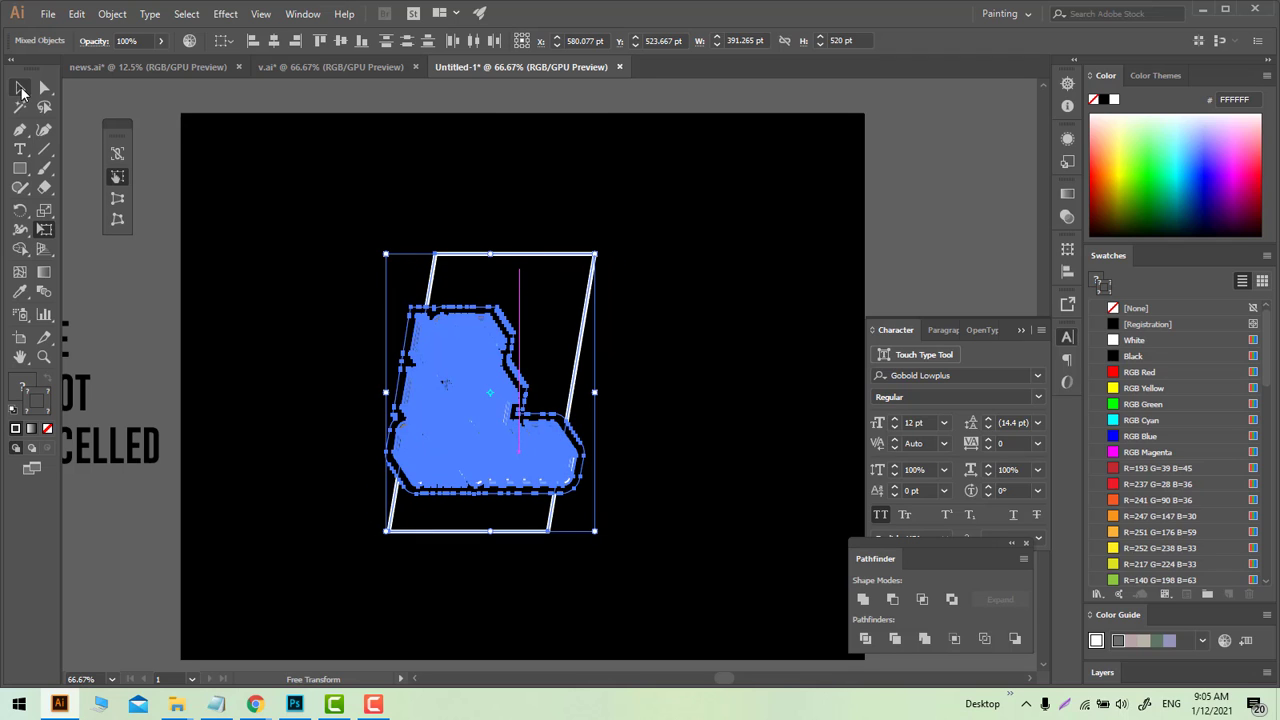
pyautogui.click(668, 300)
pyautogui.hotkey('ctrl', 'z')
pyautogui.hotkey('ctrl', 'z')
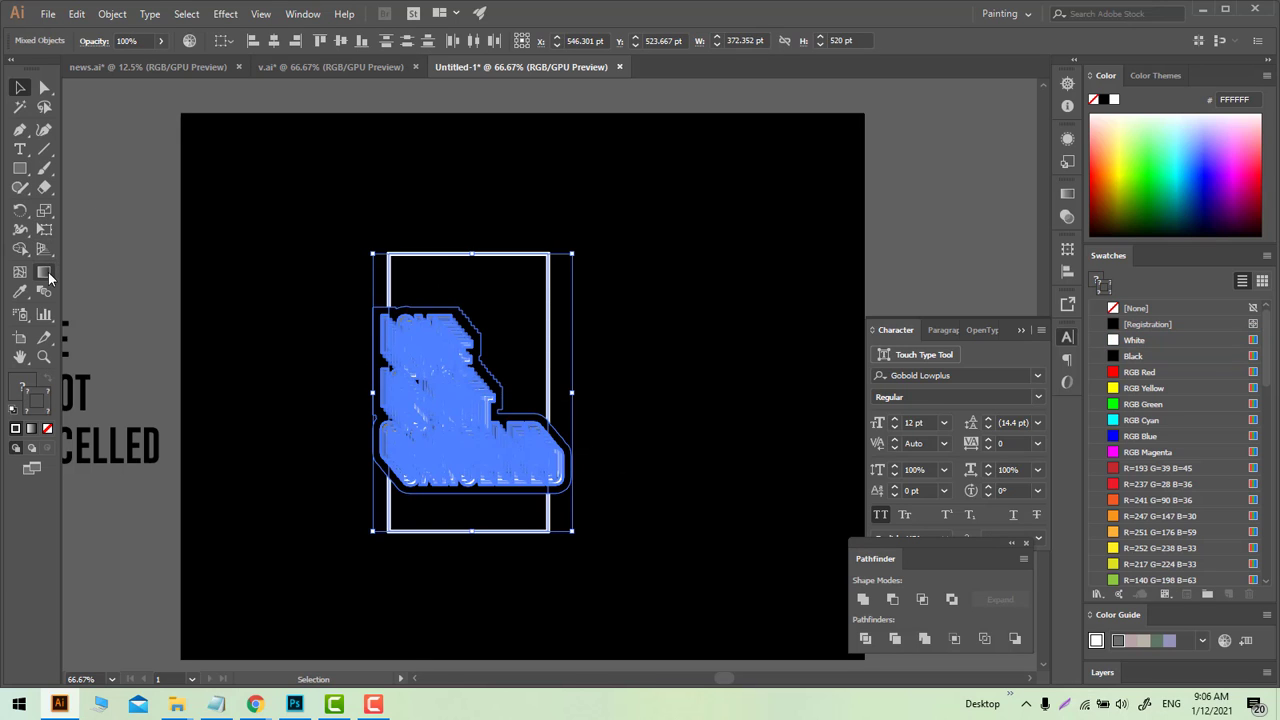
# Step: Skew the artwork so its right side rises, then copy frame and text together
pyautogui.click(44, 228)
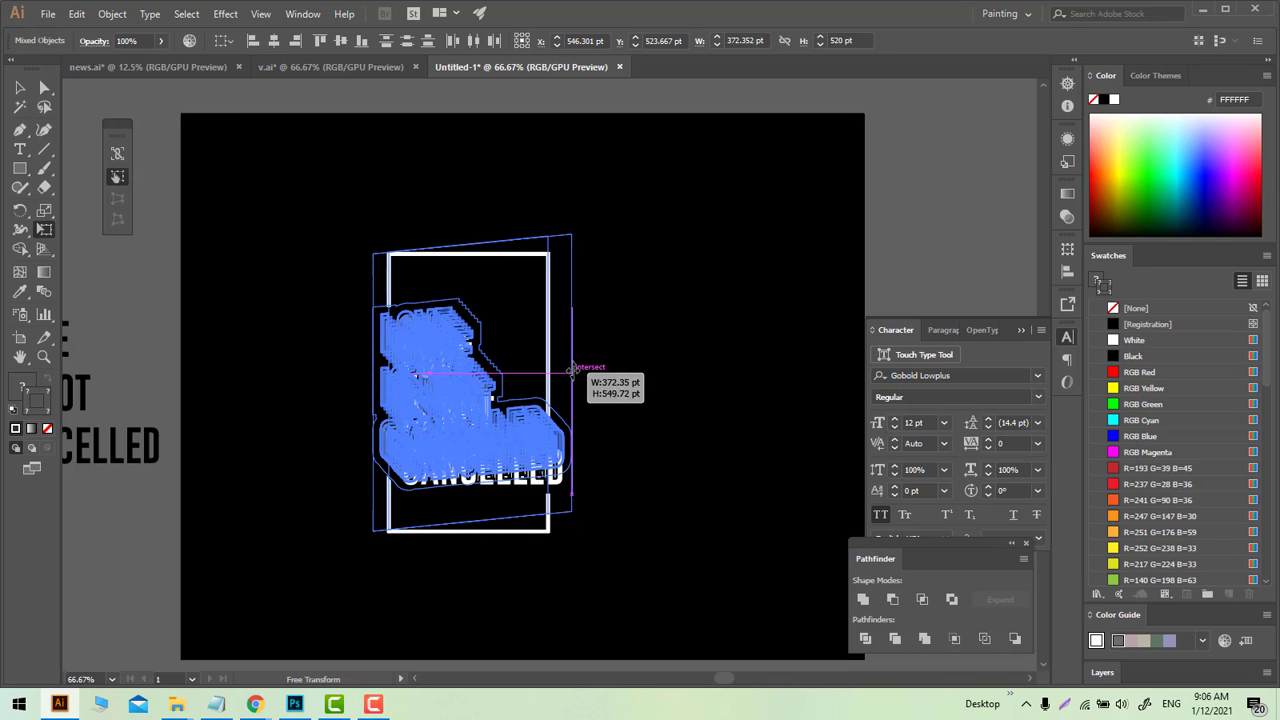
pyautogui.moveTo(572, 393); pyautogui.dragTo(572, 372)
pyautogui.click(20, 87)
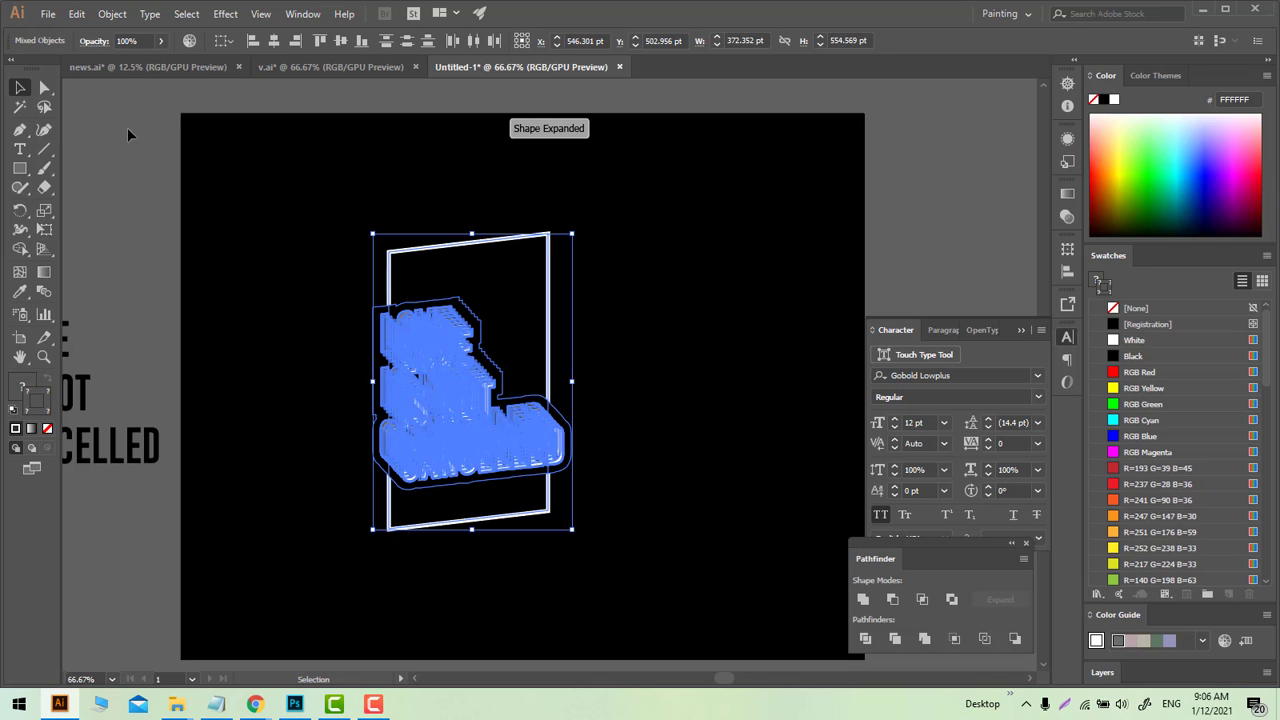
pyautogui.click(285, 162)
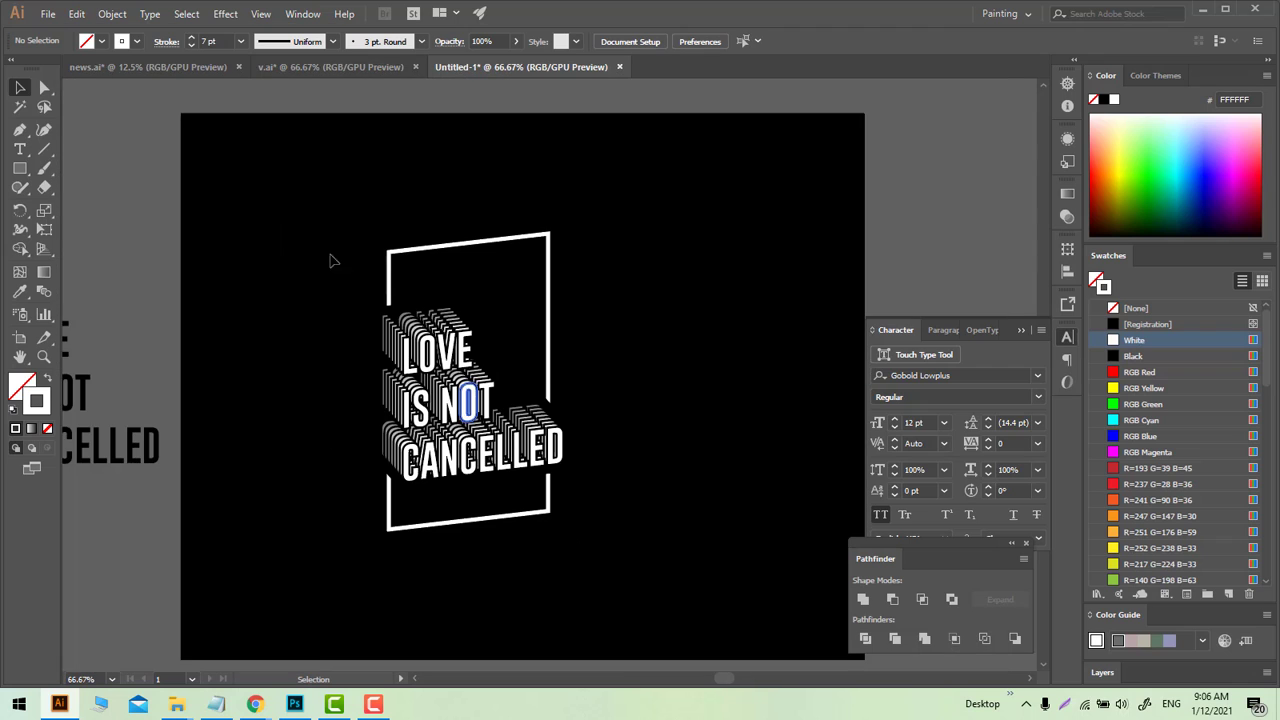
pyautogui.moveTo(272, 180); pyautogui.dragTo(588, 532)
pyautogui.hotkey('ctrl', 'c')
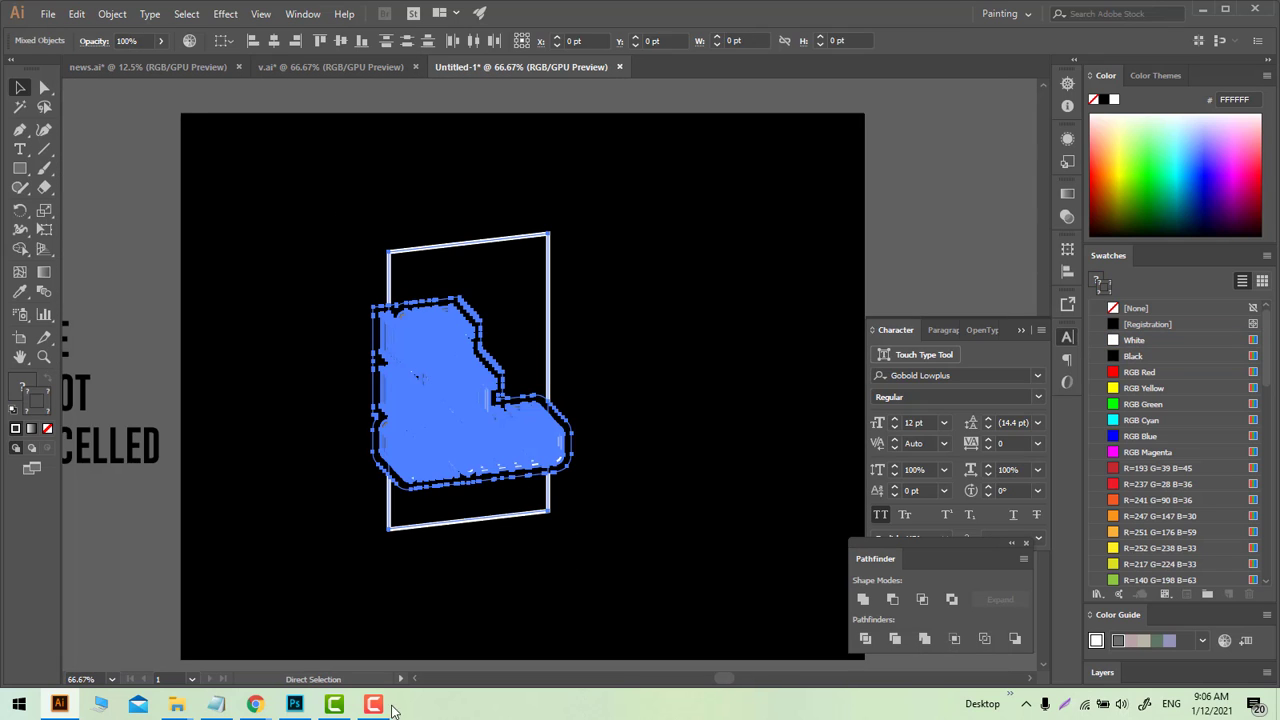
pyautogui.click(298, 705)
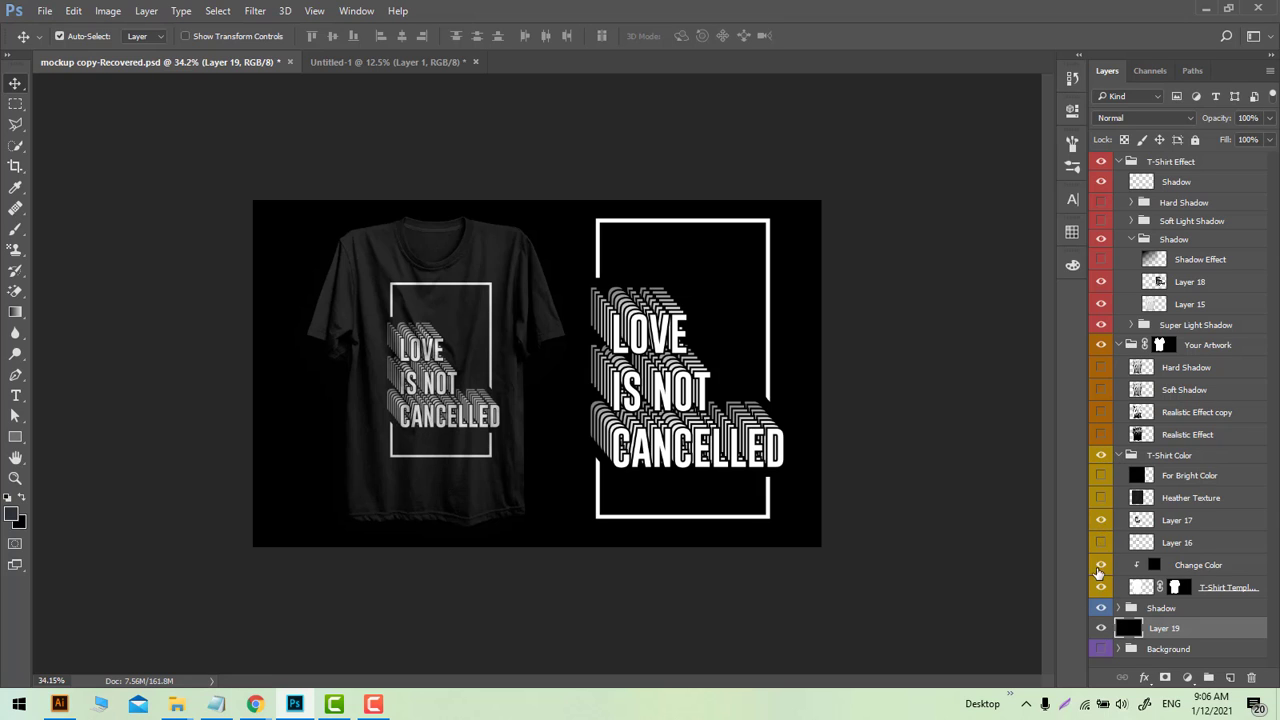
# Step: Replace the shirt print with the skewed artwork as pixels, scaled to about 54%
pyautogui.click(1101, 522)
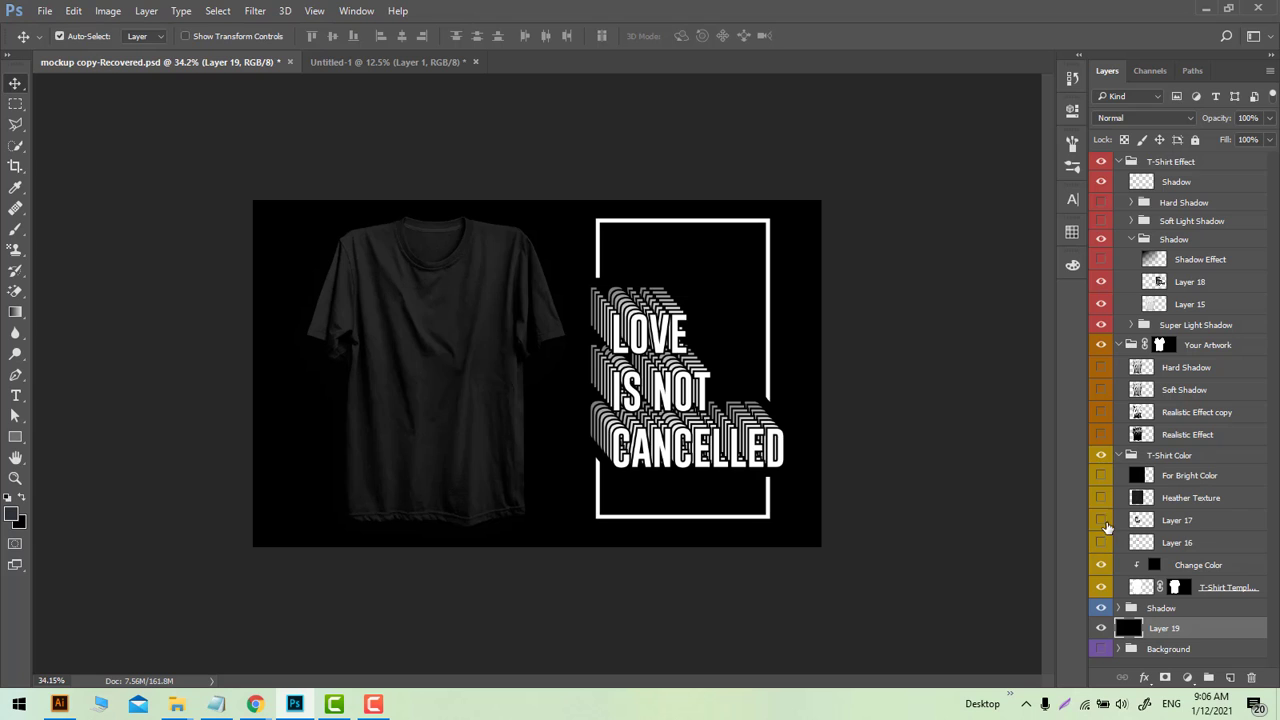
pyautogui.click(1134, 528)
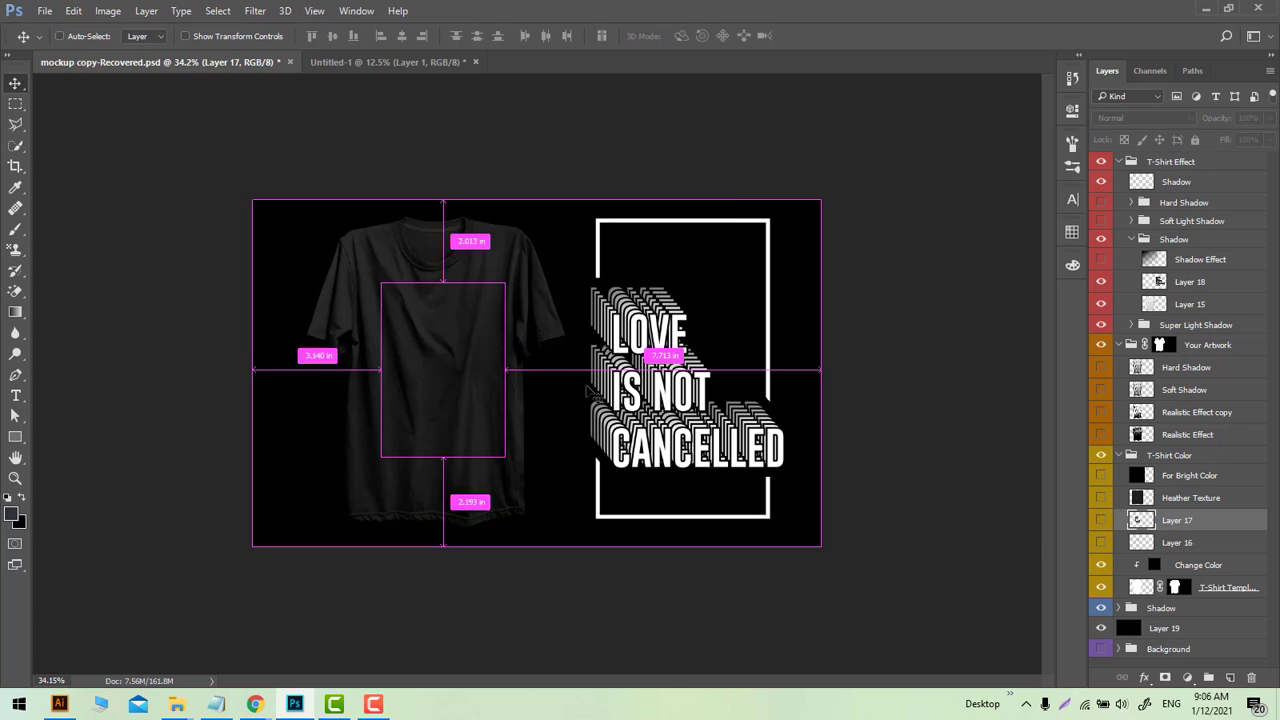
pyautogui.hotkey('ctrl', 'v')
pyautogui.click(711, 210)
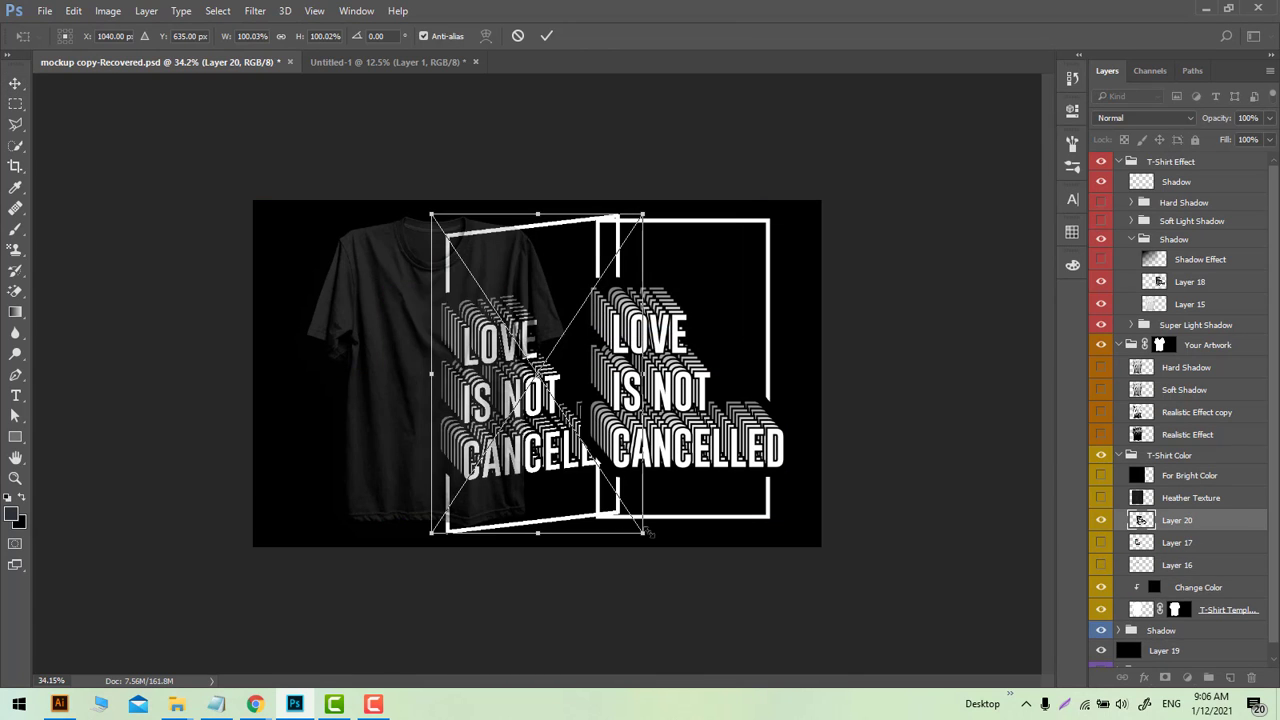
pyautogui.moveTo(645, 533); pyautogui.dragTo(605, 475)
pyautogui.moveTo(544, 436); pyautogui.dragTo(443, 449)
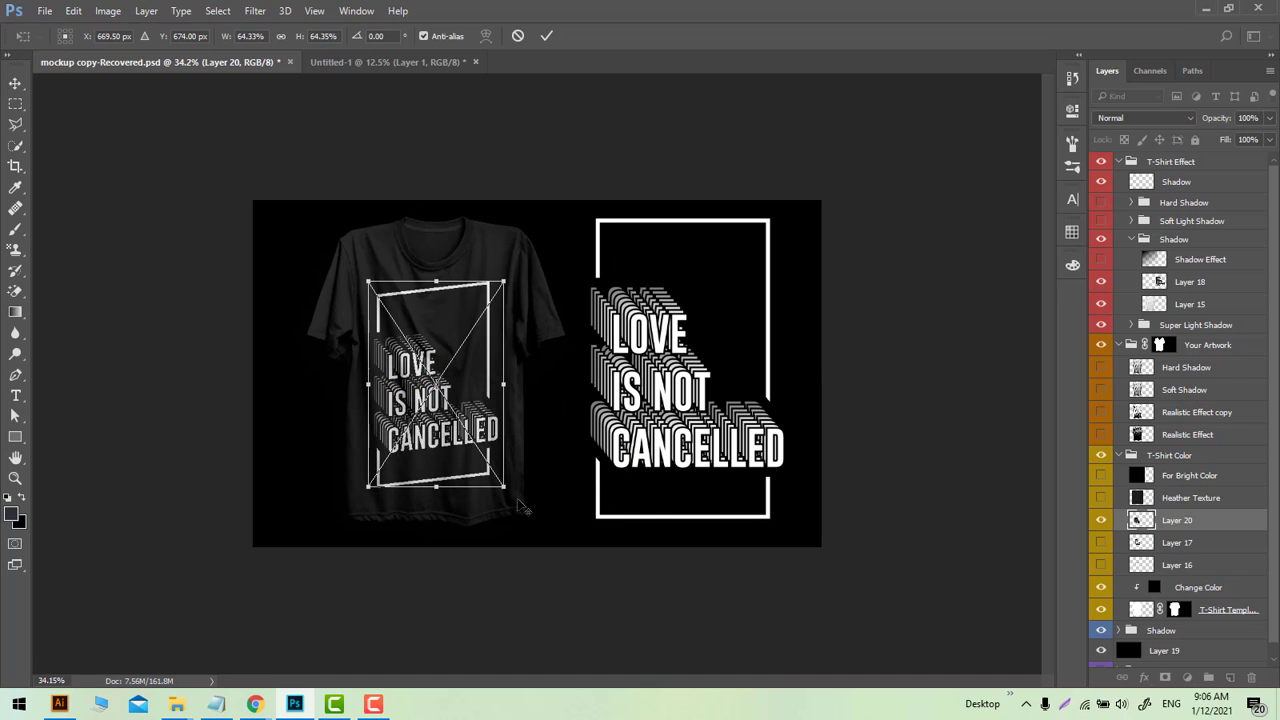
pyautogui.moveTo(519, 507); pyautogui.dragTo(455, 441)
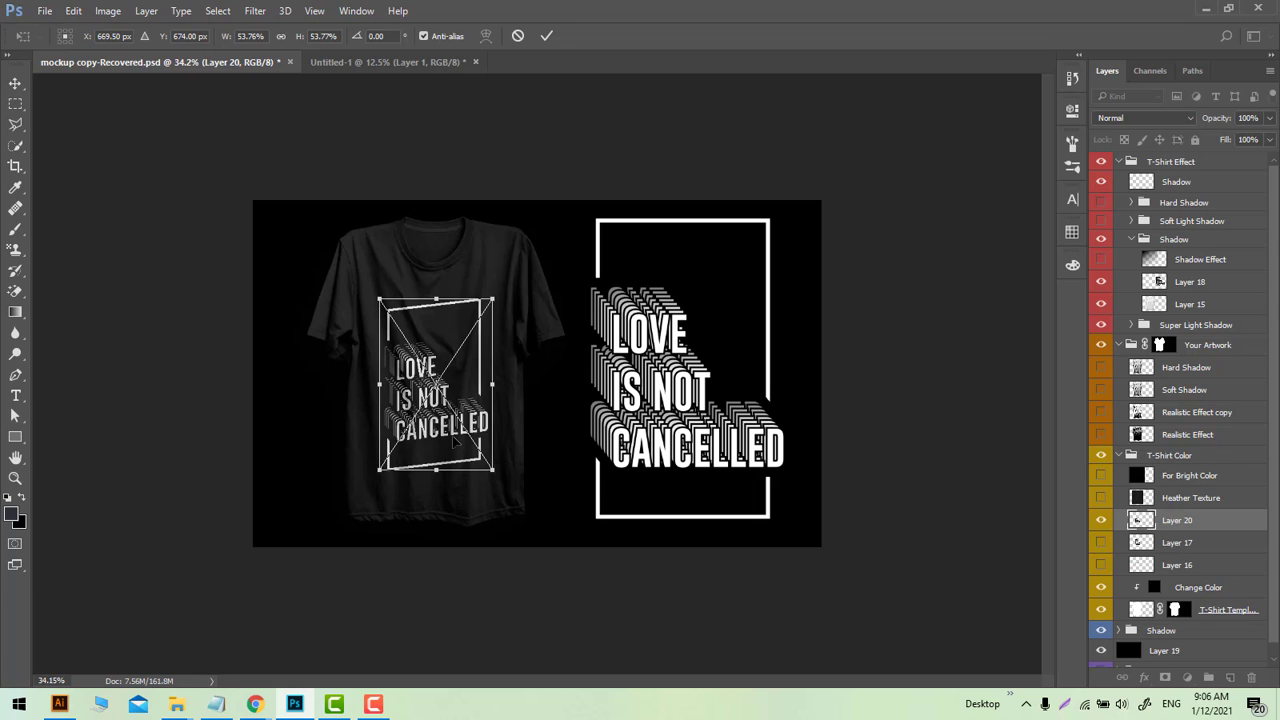
pyautogui.moveTo(455, 392); pyautogui.dragTo(455, 382)
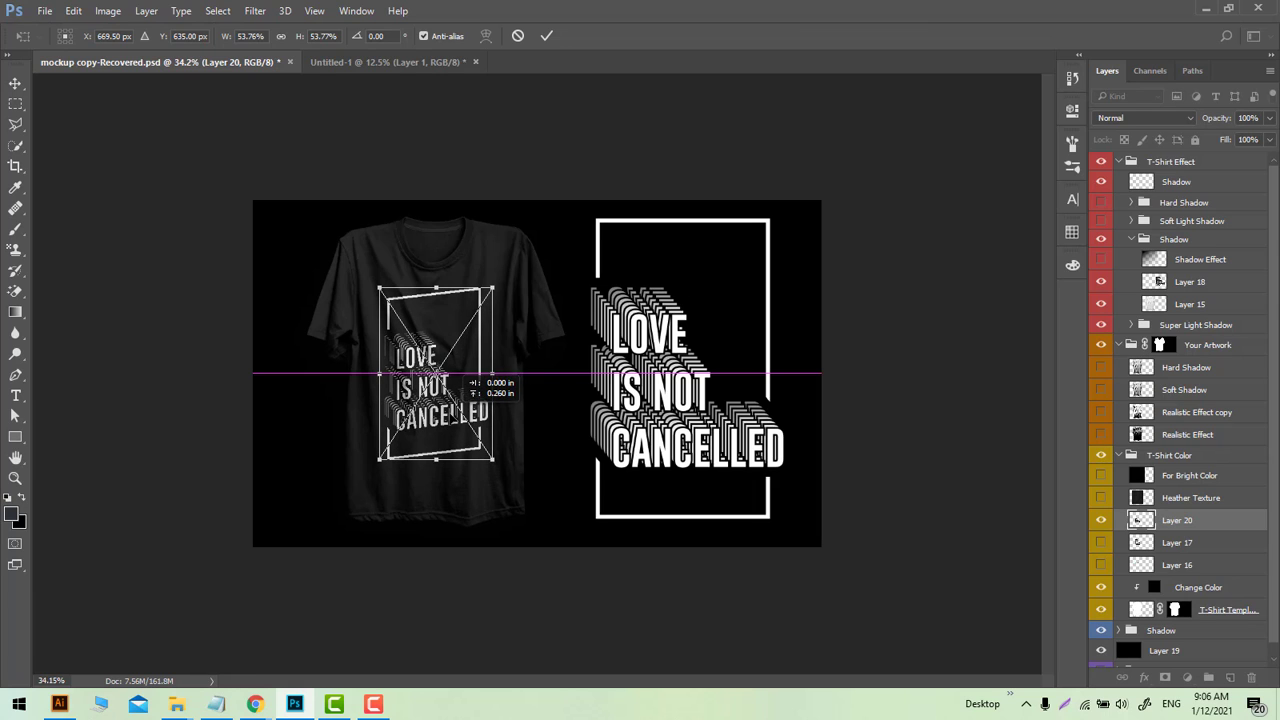
pyautogui.click(546, 35)
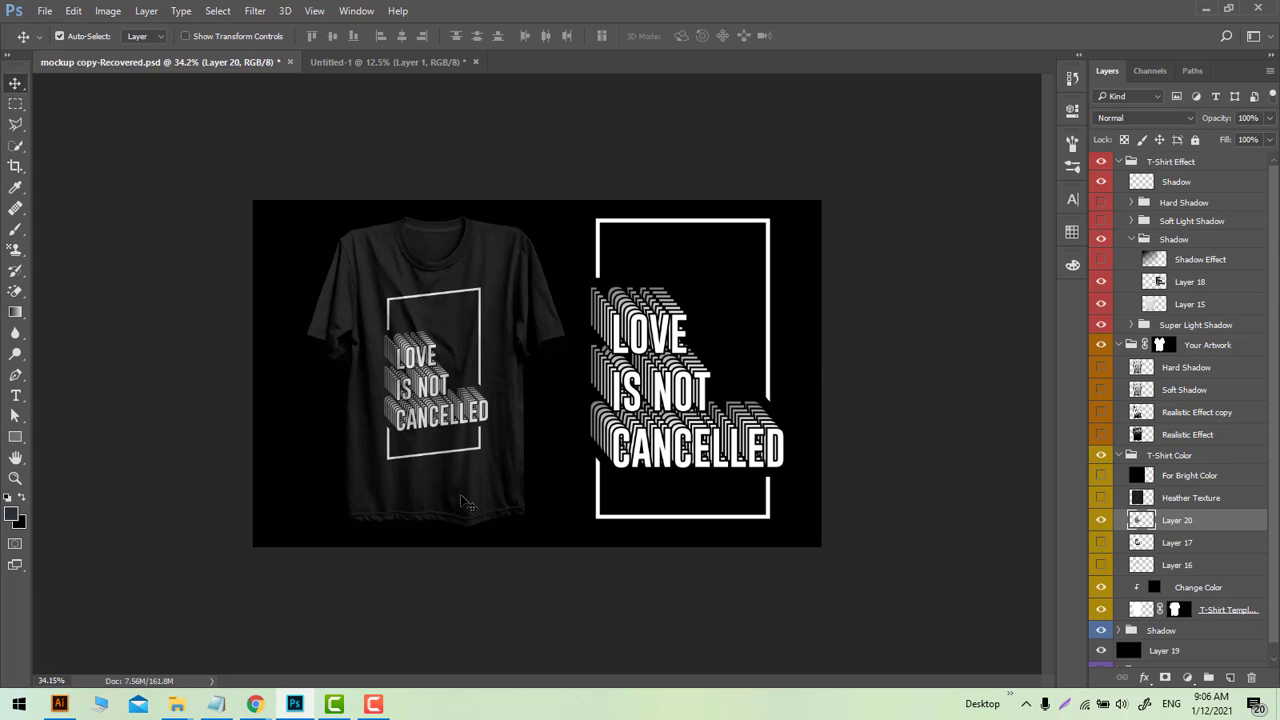
# Step: Replace the right-hand copy with the new artwork, sized to fit the right half
pyautogui.click(688, 445)
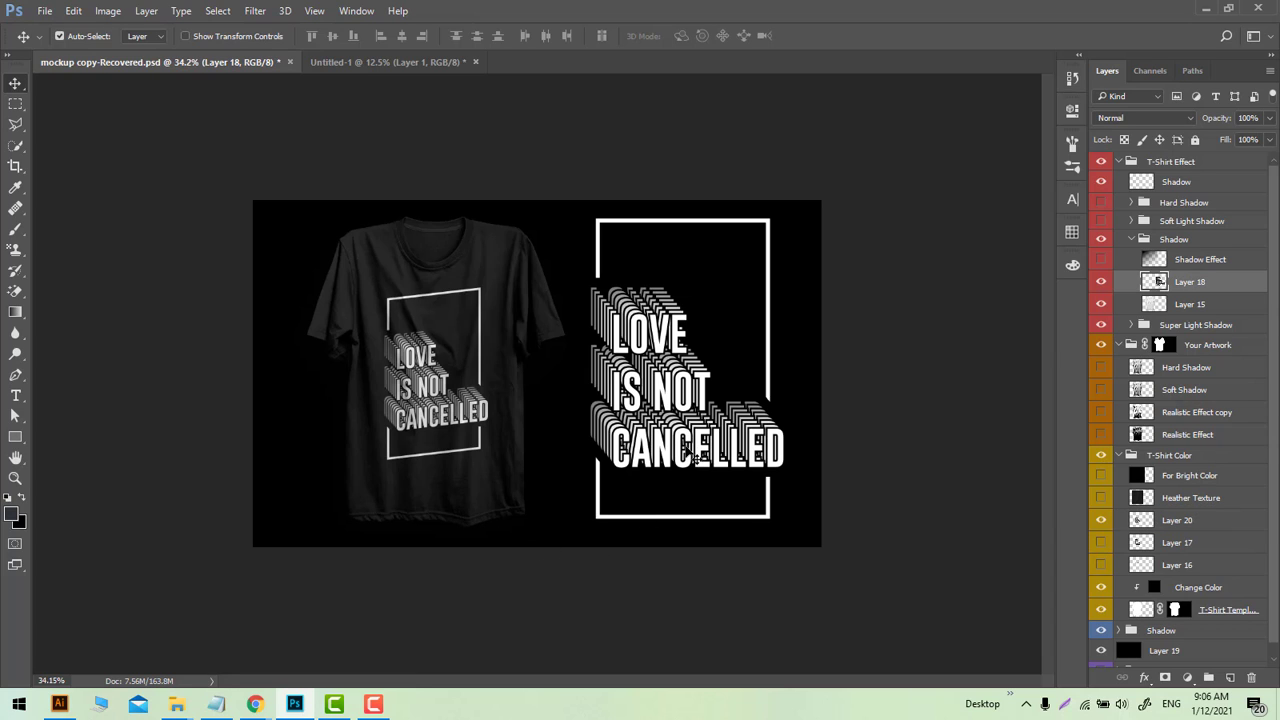
pyautogui.press('Delete')
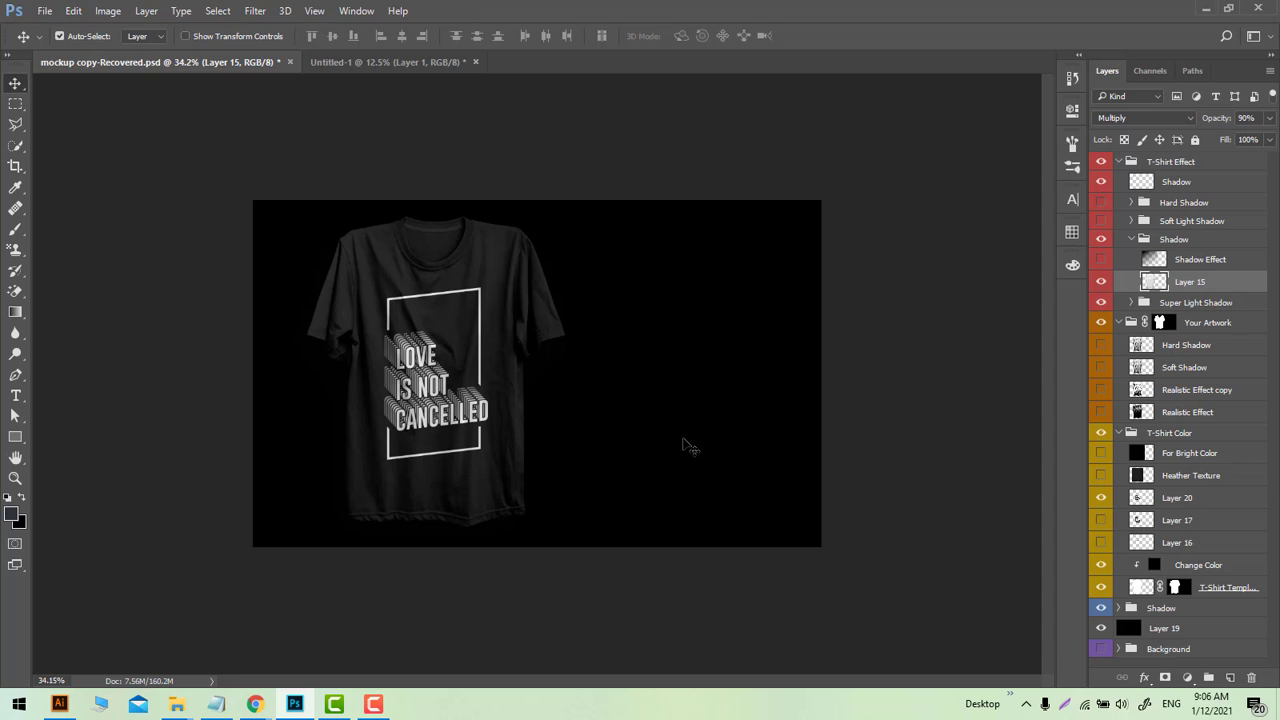
pyautogui.hotkey('ctrl', 'v')
pyautogui.click(709, 209)
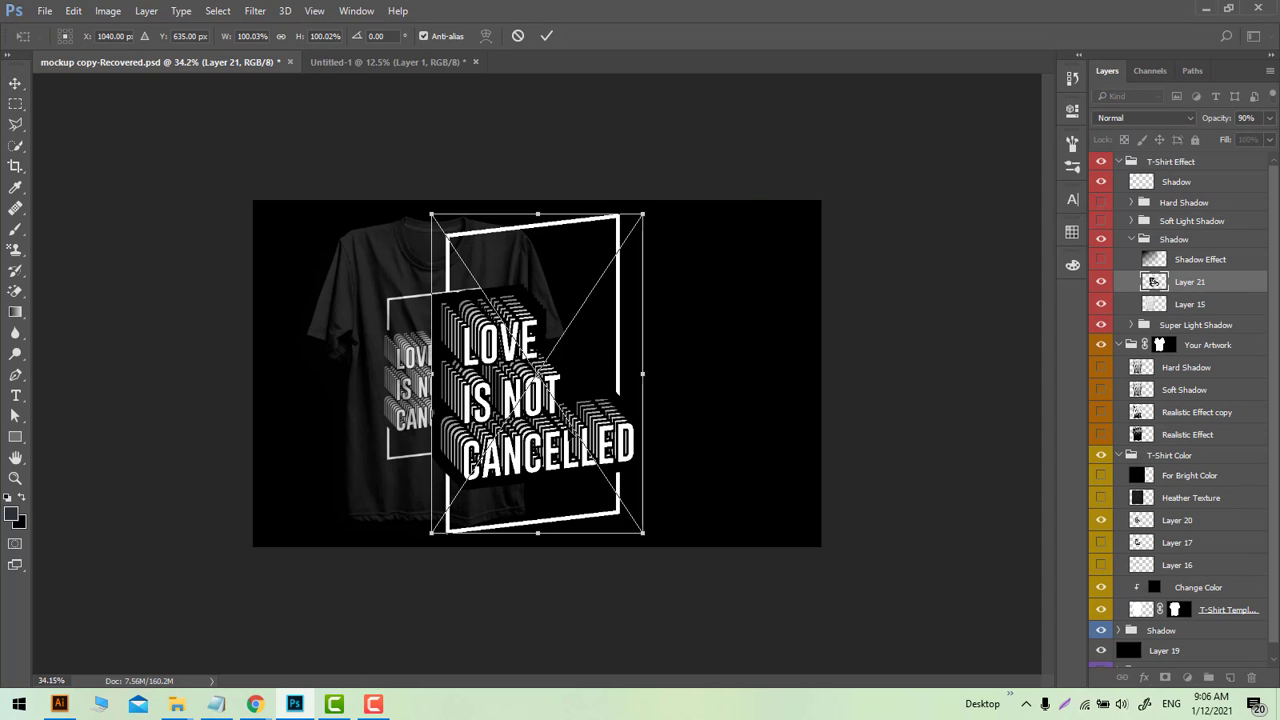
pyautogui.moveTo(570, 435); pyautogui.dragTo(725, 433)
pyautogui.moveTo(792, 536)
pyautogui.mouseDown()
pyautogui.moveTo(786, 515)
pyautogui.moveTo(793, 525)
pyautogui.mouseUp()
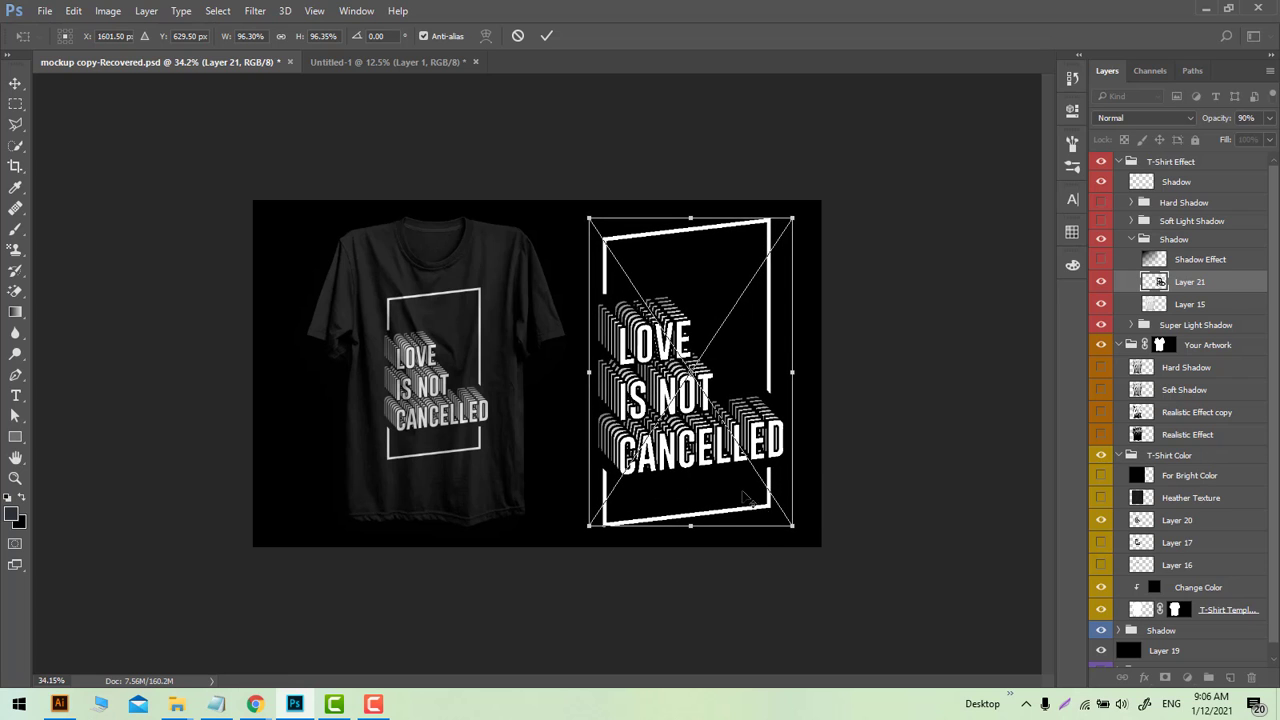
pyautogui.click(546, 36)
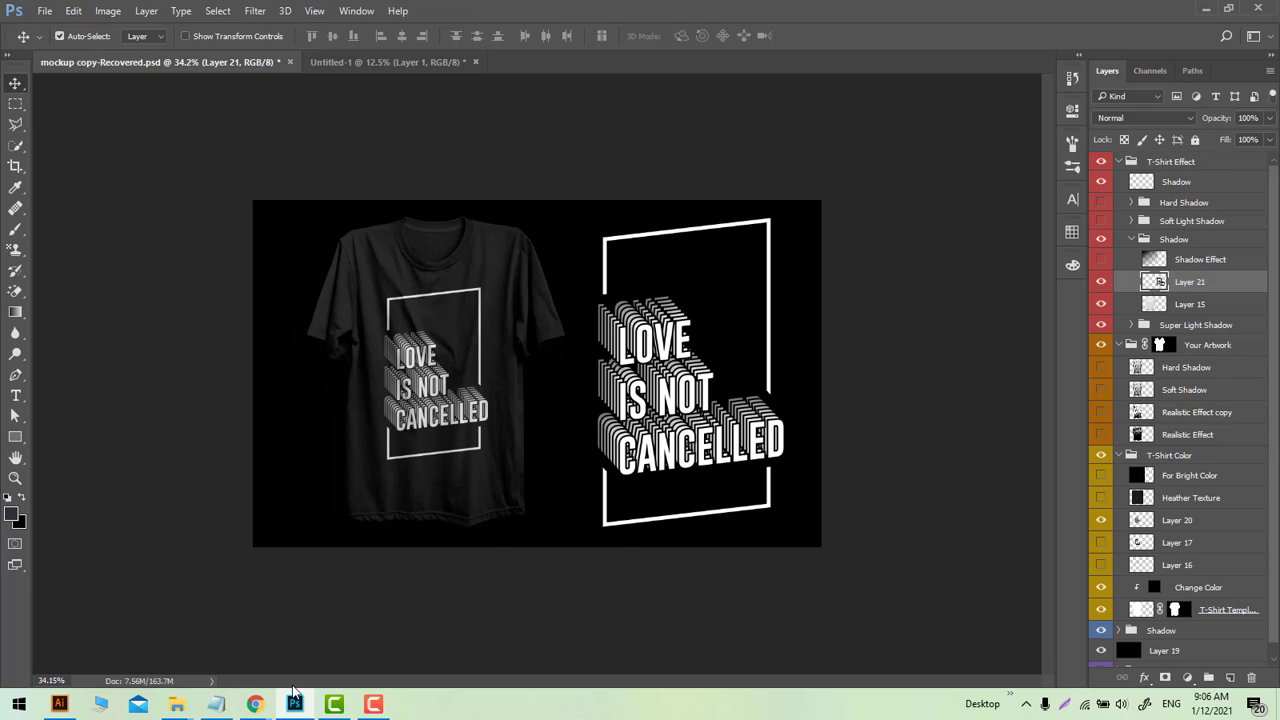
pyautogui.hotkey('alt', 'Tab')
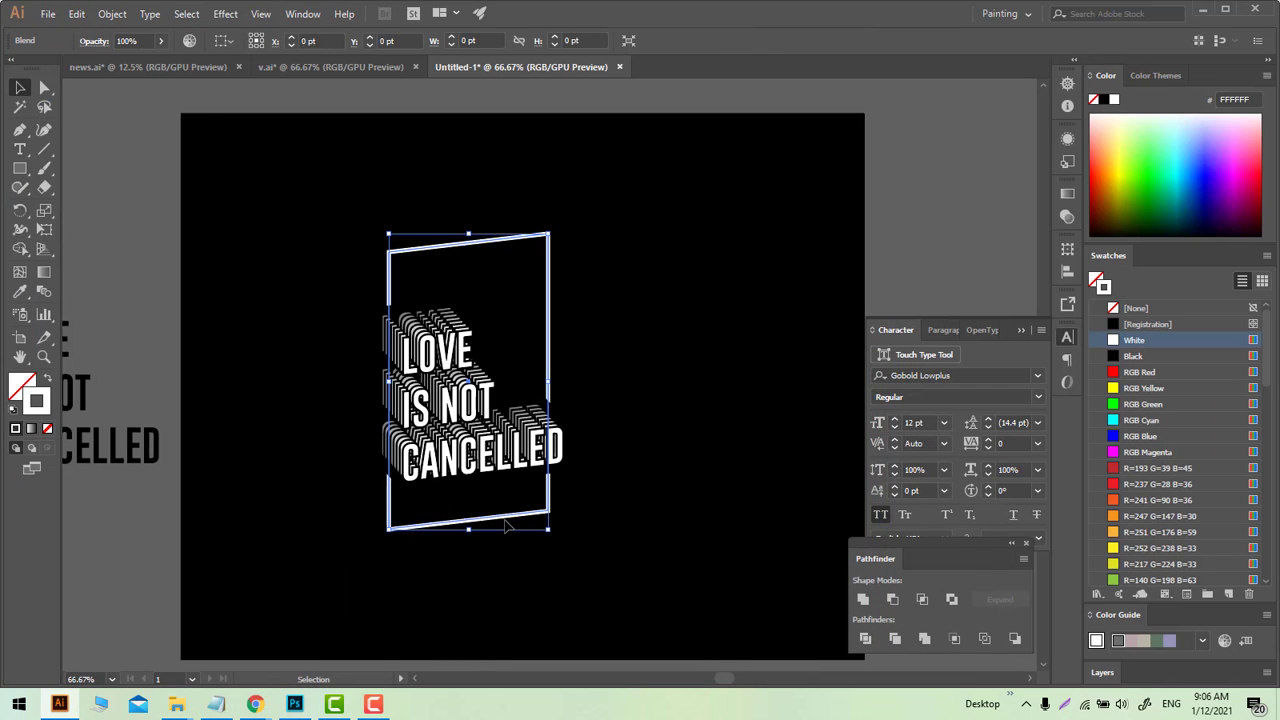
# Step: Set the artwork's frame stroke to pure red FF0000
pyautogui.doubleClick(36, 401)
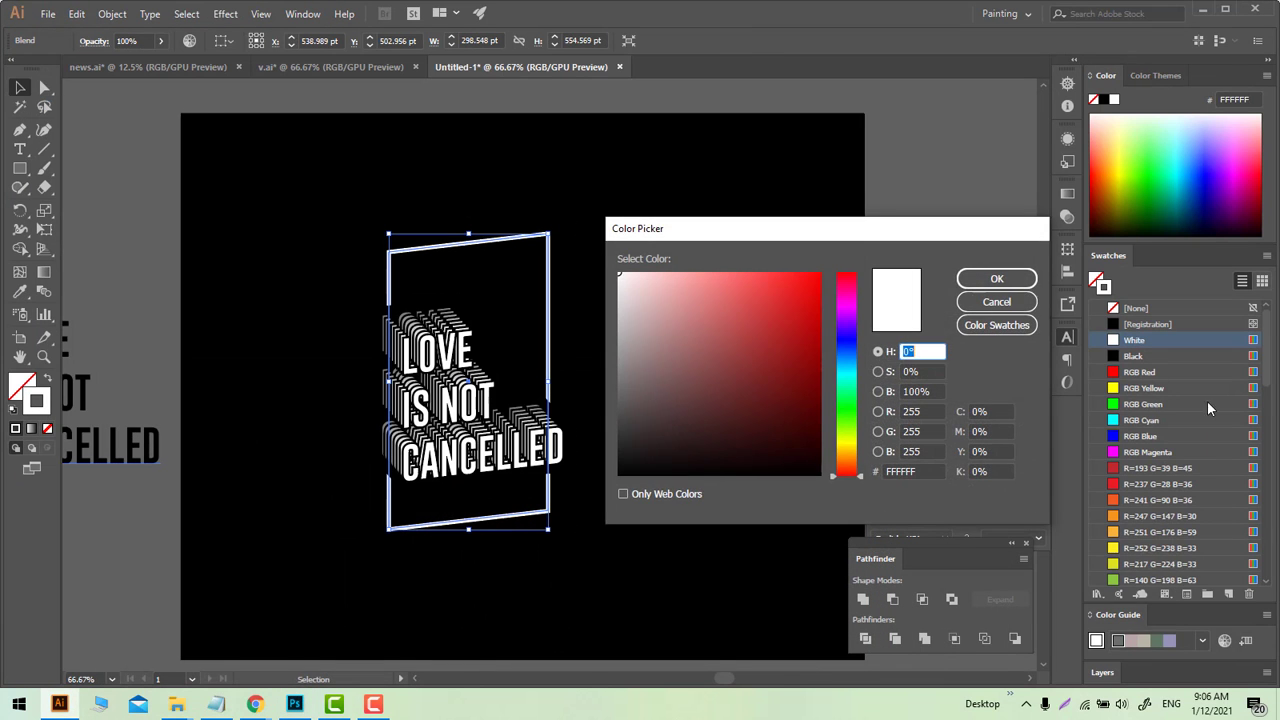
pyautogui.click(819, 274)
pyautogui.click(998, 280)
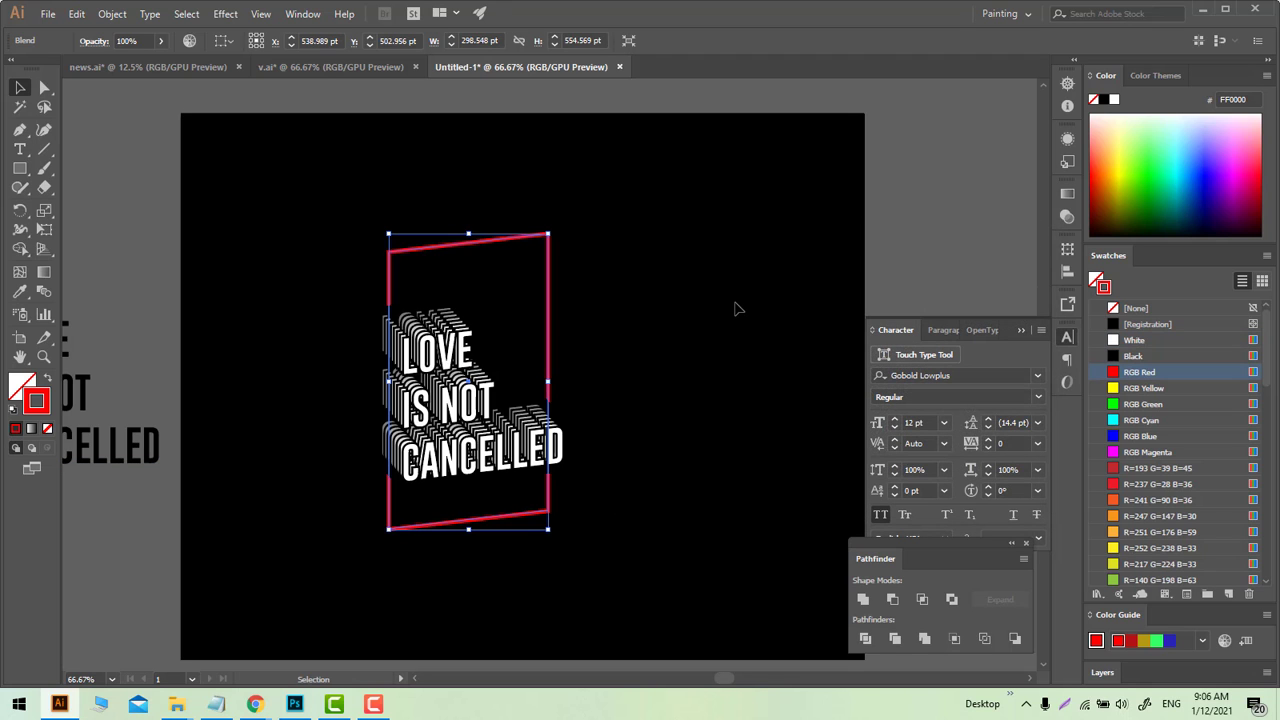
pyautogui.click(737, 310)
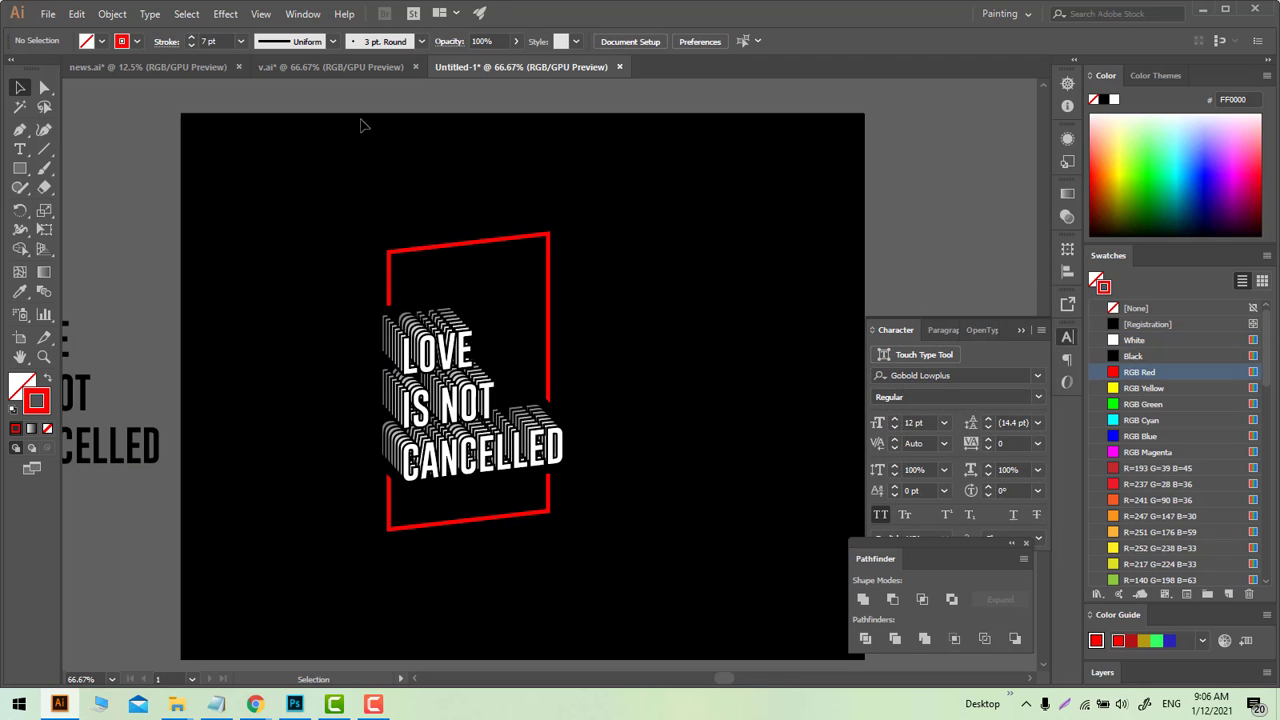
# Step: Select the whole red-framed design to copy it into Photoshop
pyautogui.moveTo(357, 113); pyautogui.dragTo(612, 584)
pyautogui.hotkey('ctrl', 'z')
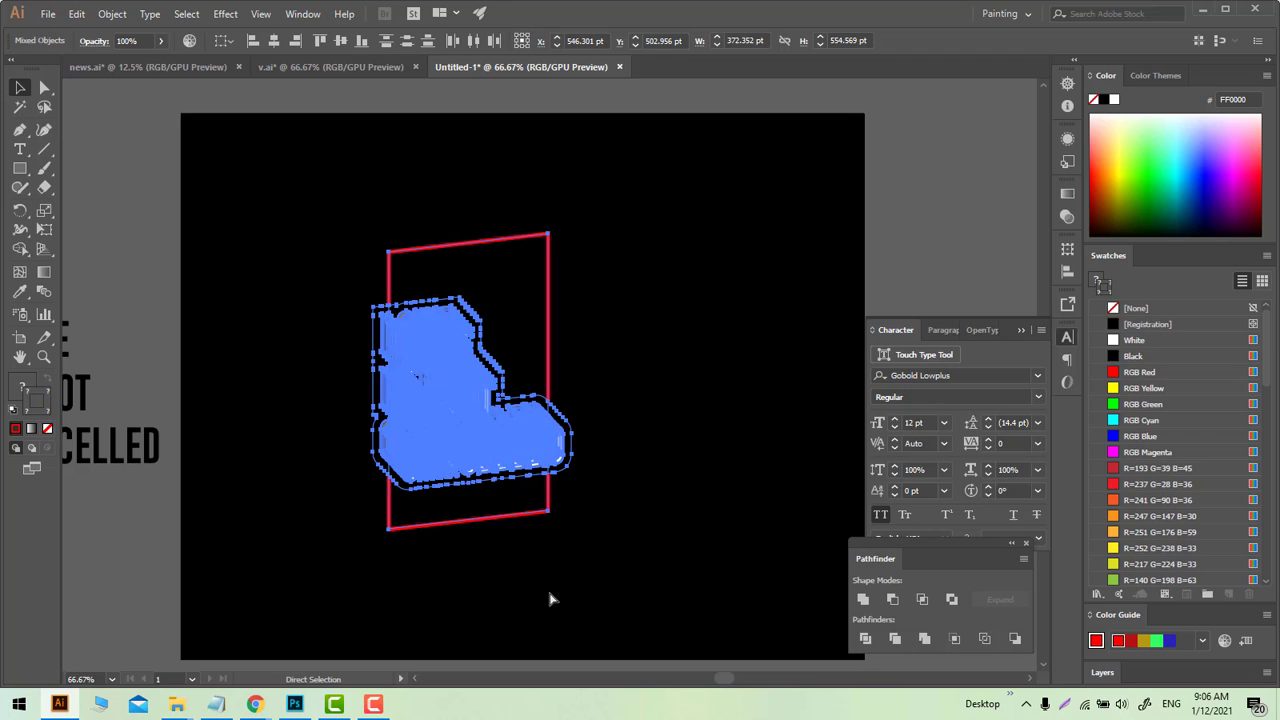
pyautogui.hotkey('ctrl', 'z')
pyautogui.hotkey('ctrl', 'shift', 'z')
pyautogui.click(313, 705)
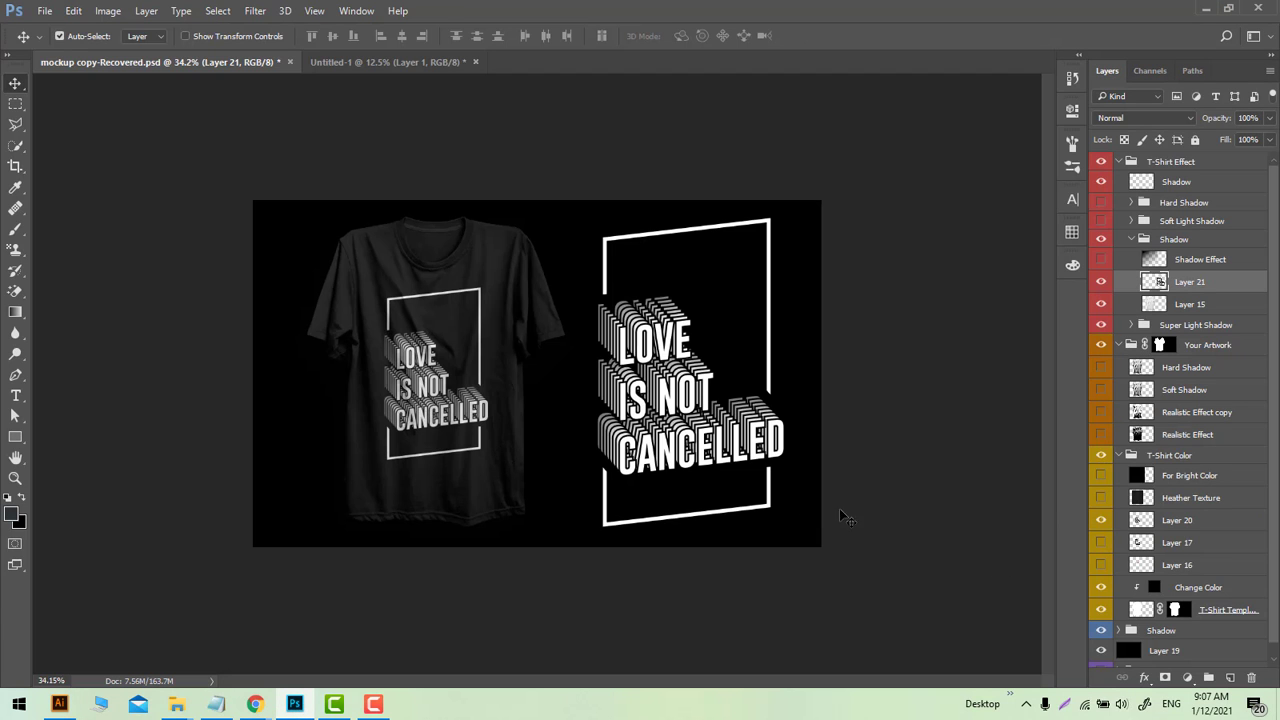
# Step: Swap Layer 20's white-framed print for the red-framed design, pasted as pixels at about 56%
pyautogui.scroll(-1, 1122, 532)
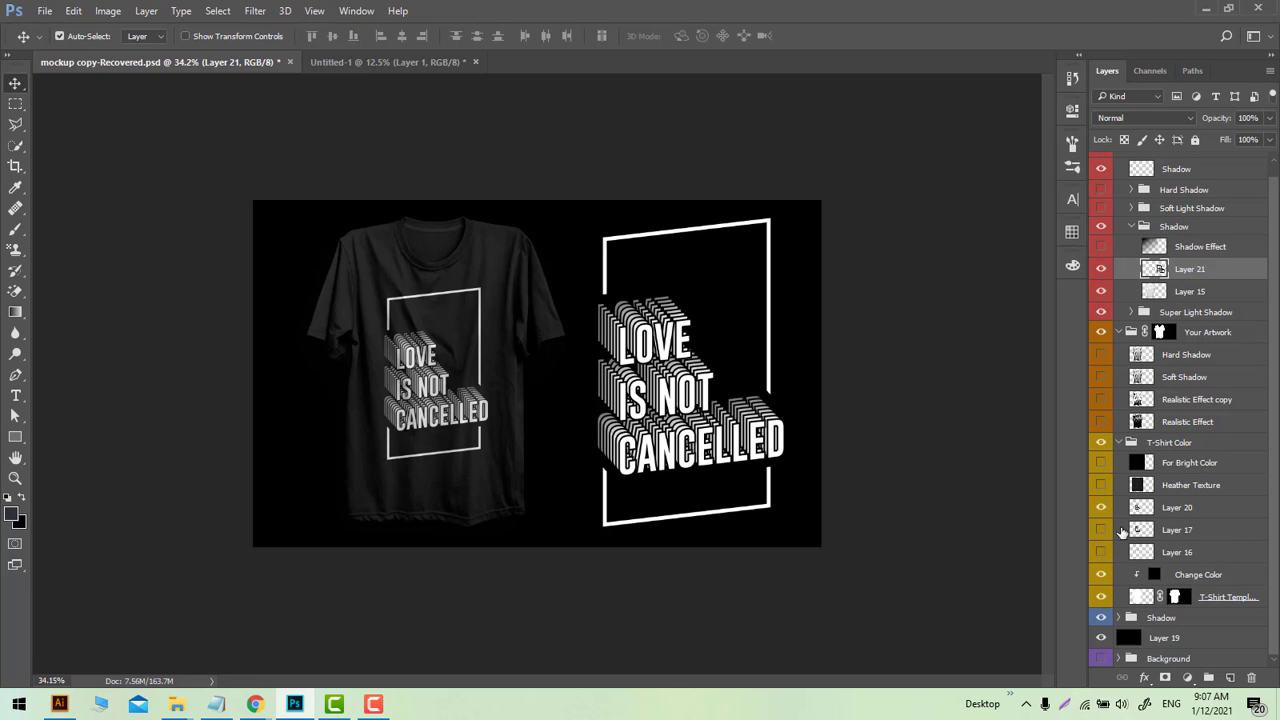
pyautogui.click(1101, 510)
pyautogui.click(1141, 507)
pyautogui.hotkey('ctrl', 'v')
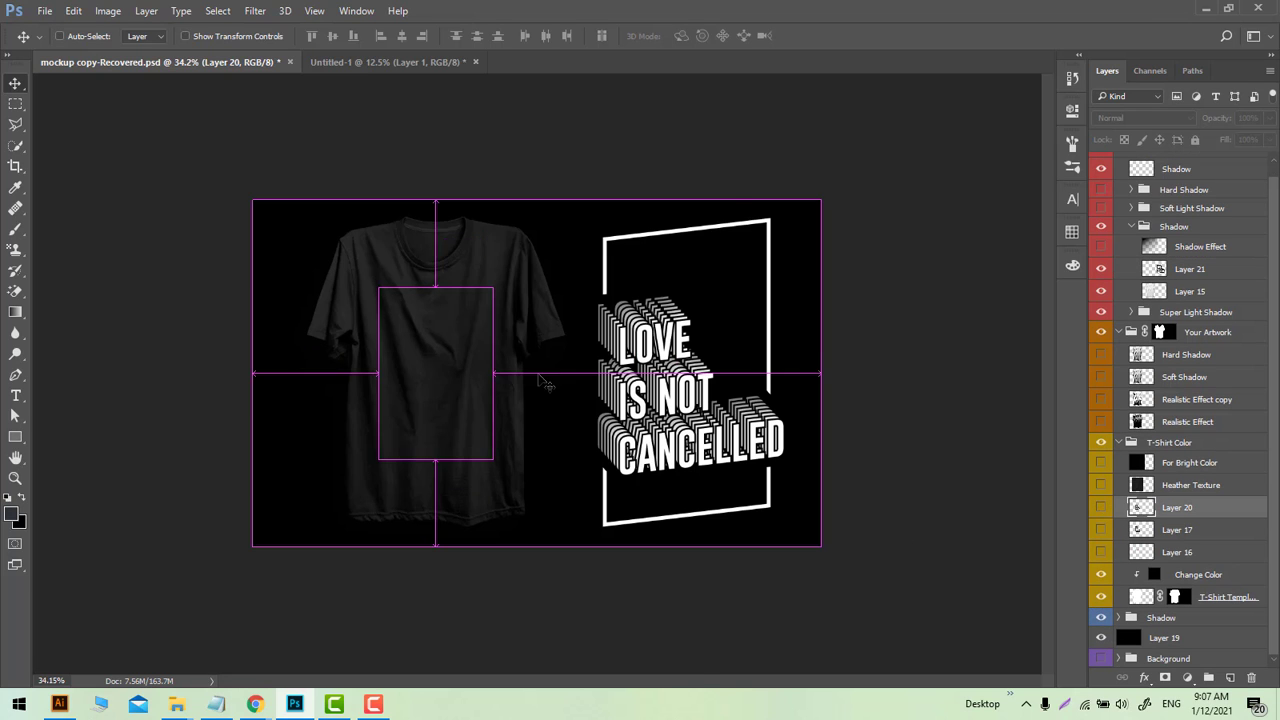
pyautogui.click(712, 214)
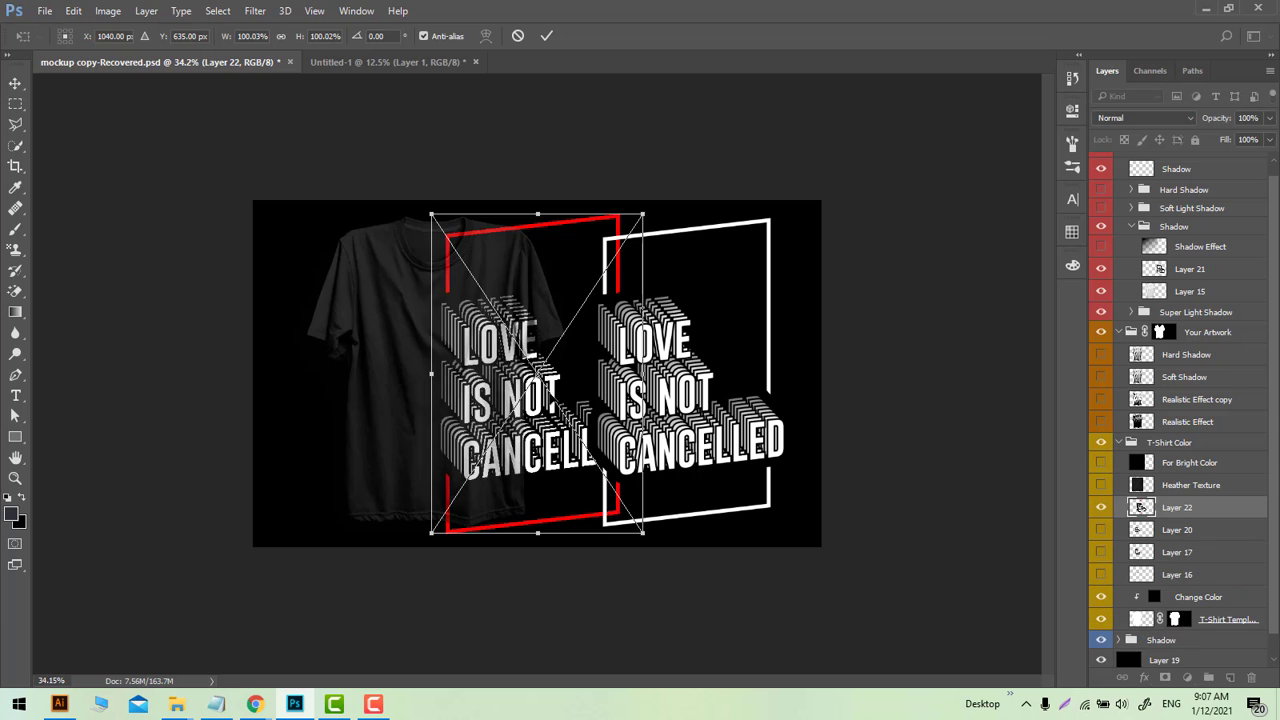
pyautogui.moveTo(554, 399)
pyautogui.mouseDown()
pyautogui.moveTo(498, 420)
pyautogui.moveTo(475, 380)
pyautogui.mouseUp()
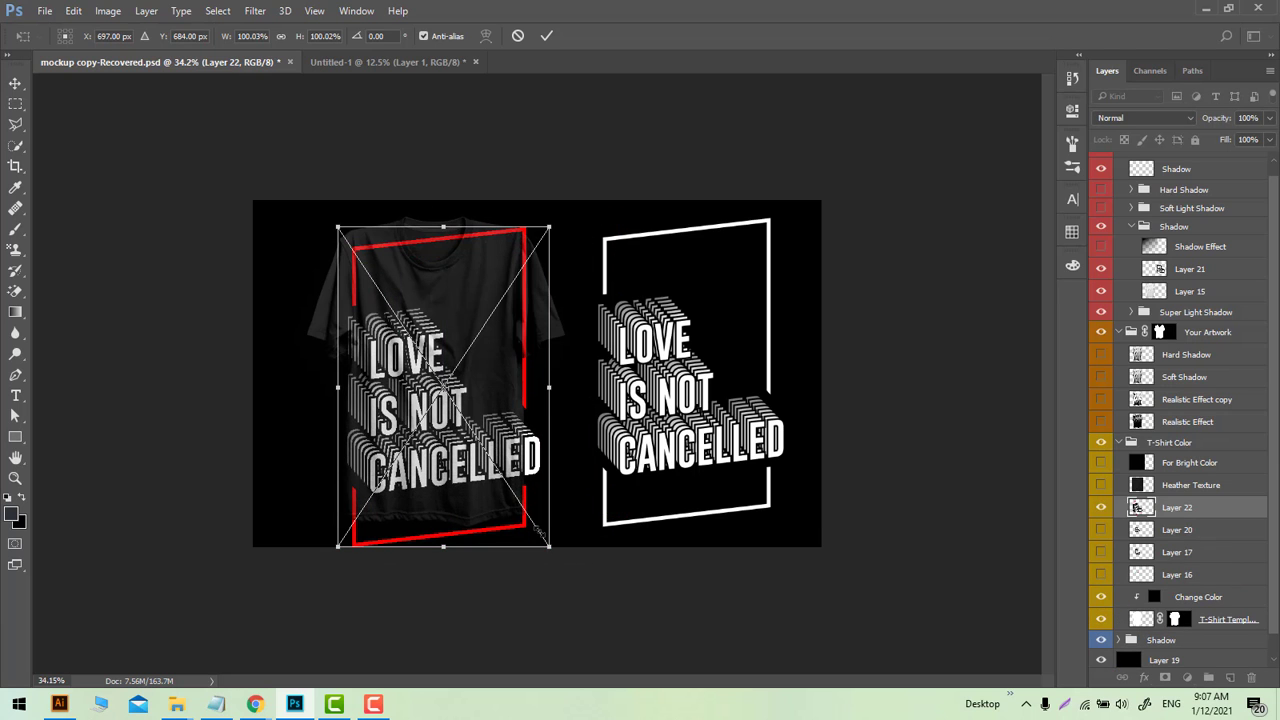
pyautogui.moveTo(543, 535); pyautogui.dragTo(474, 453)
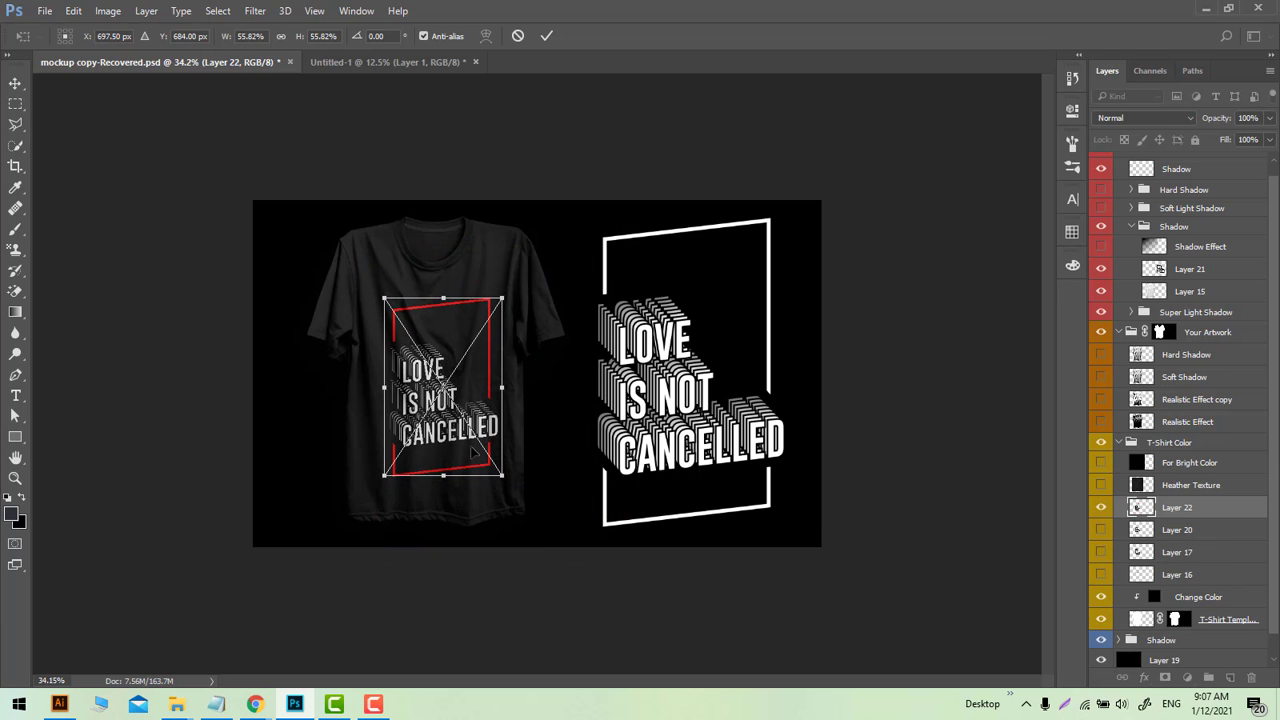
pyautogui.moveTo(444, 375); pyautogui.dragTo(436, 372)
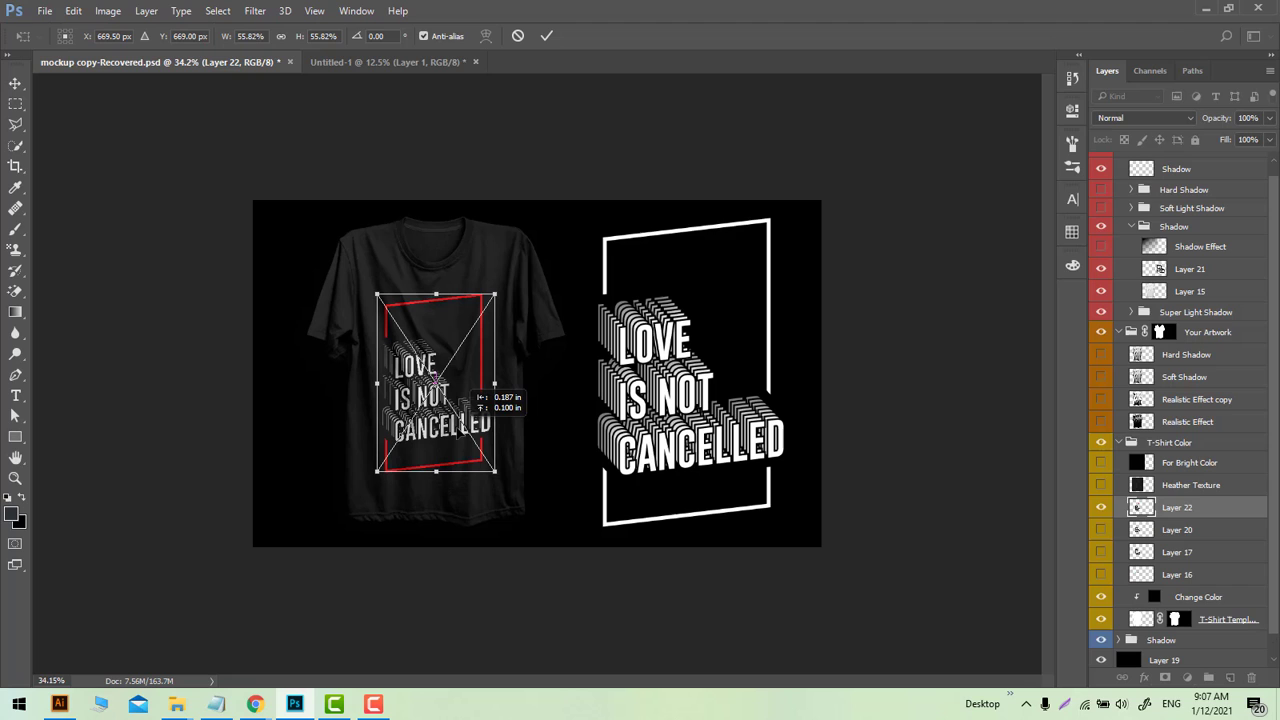
pyautogui.click(546, 36)
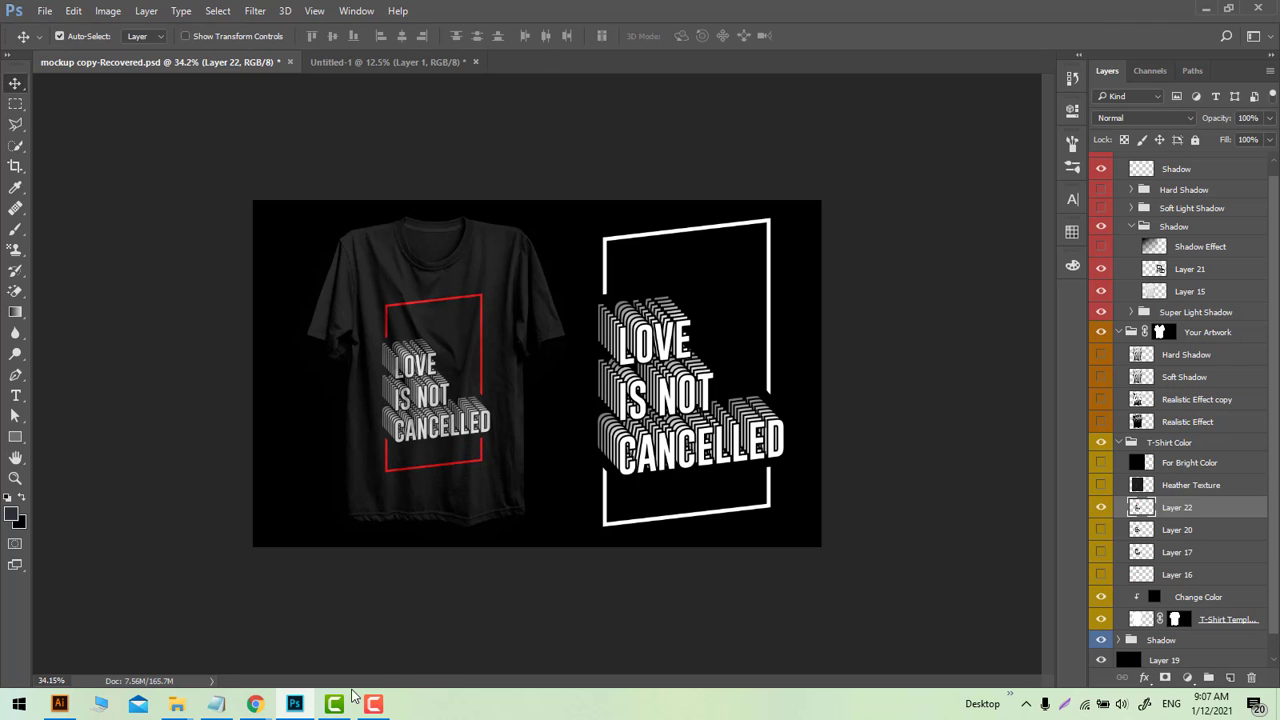